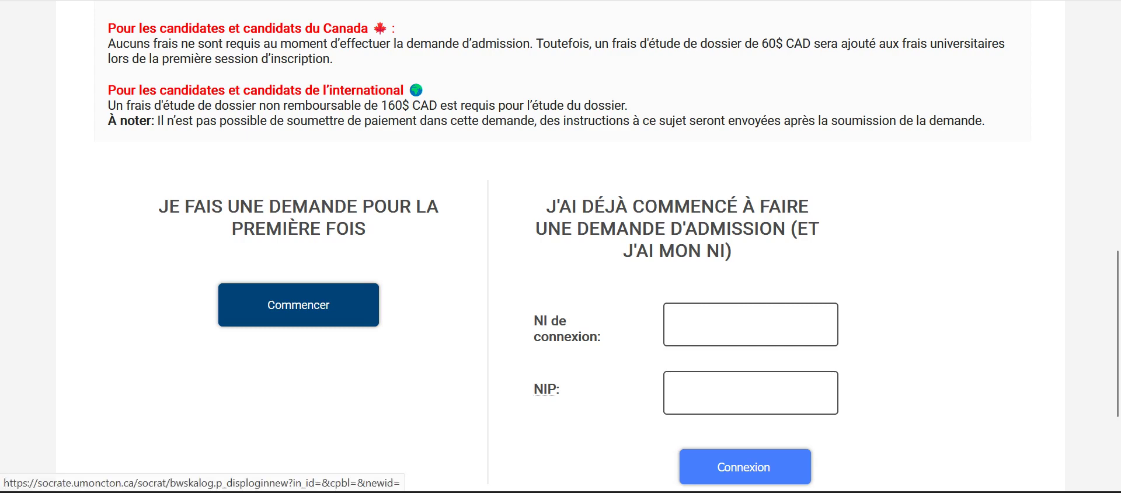
Step: Start a new first-time application and submit the NI and NIP login fields
left_click(299, 304)
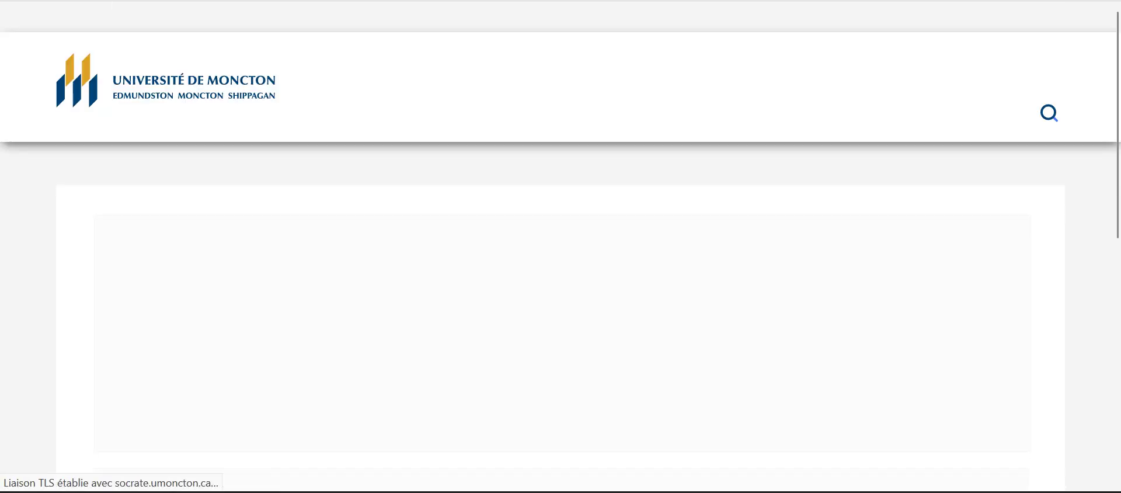
scroll(299, 304, "down", 5)
scroll(561, 246, "down", 2)
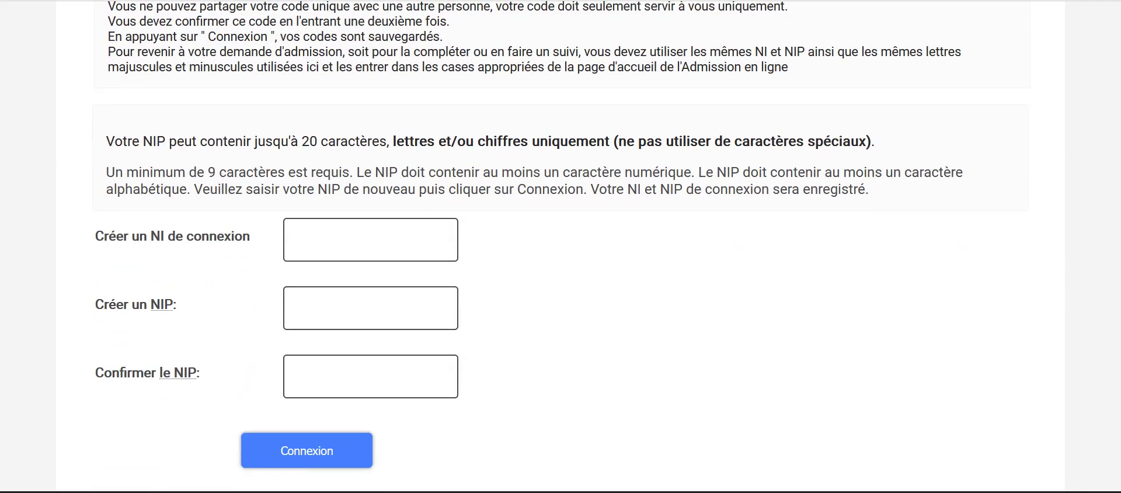
left_click(371, 307)
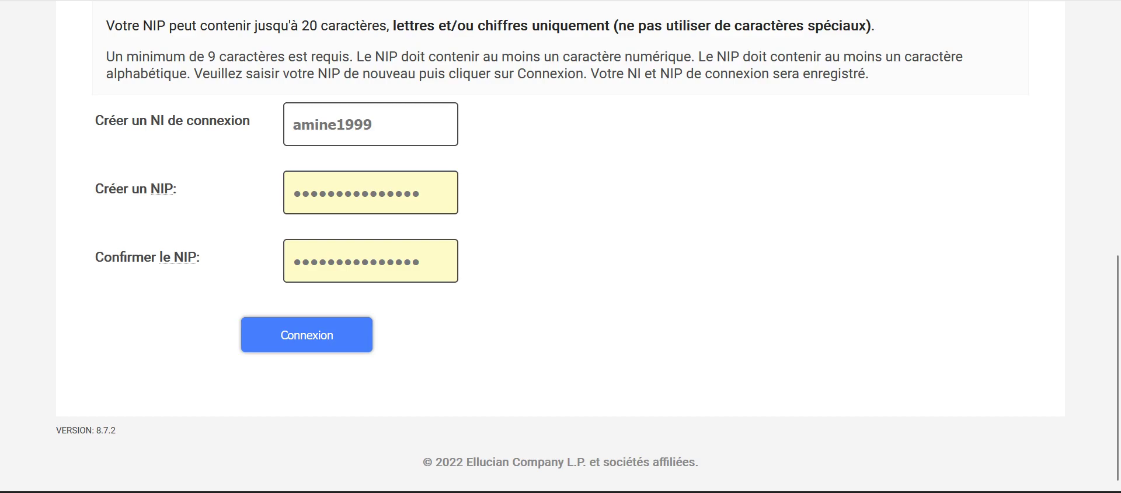
left_click(307, 335)
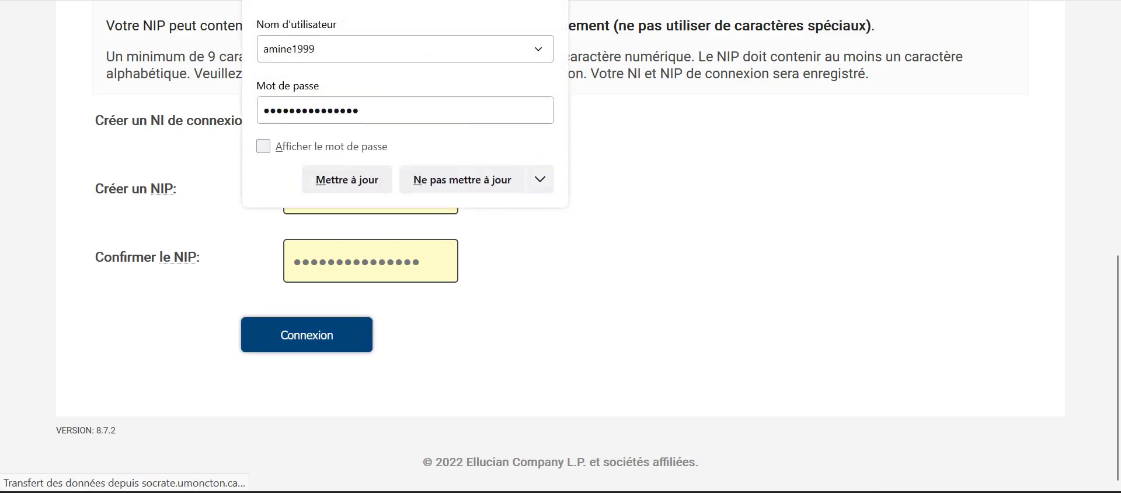
key("Escape")
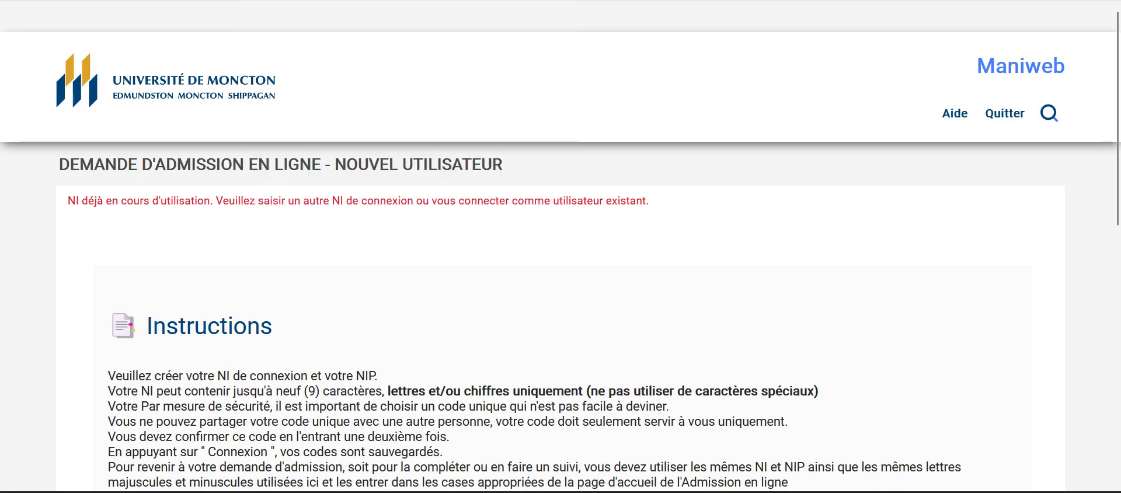
Step: Resubmit the same login credentials, which triggers the new-or-existing credentials error
scroll(560, 245, "down", 8)
scroll(561, 245, "up", 3)
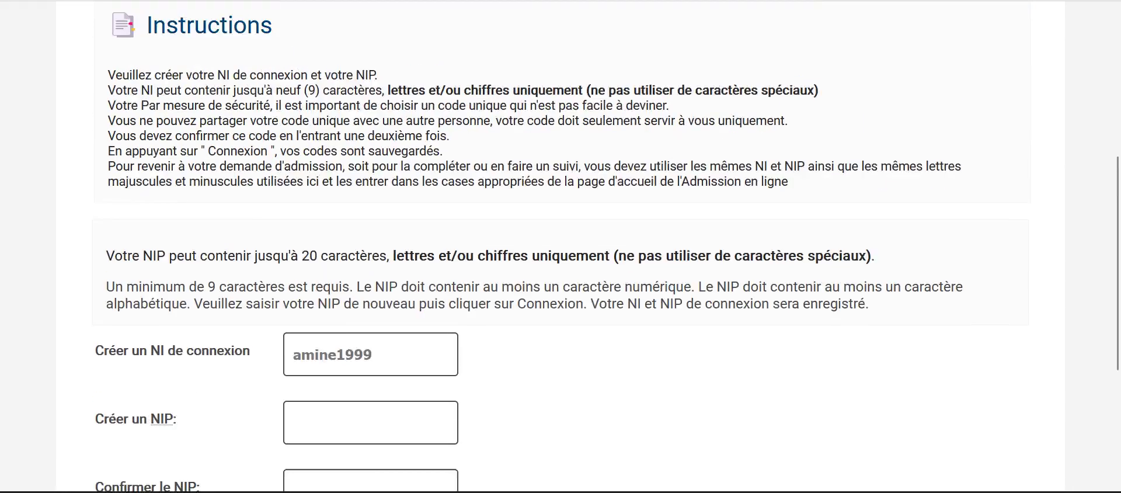
scroll(560, 246, "down", 3)
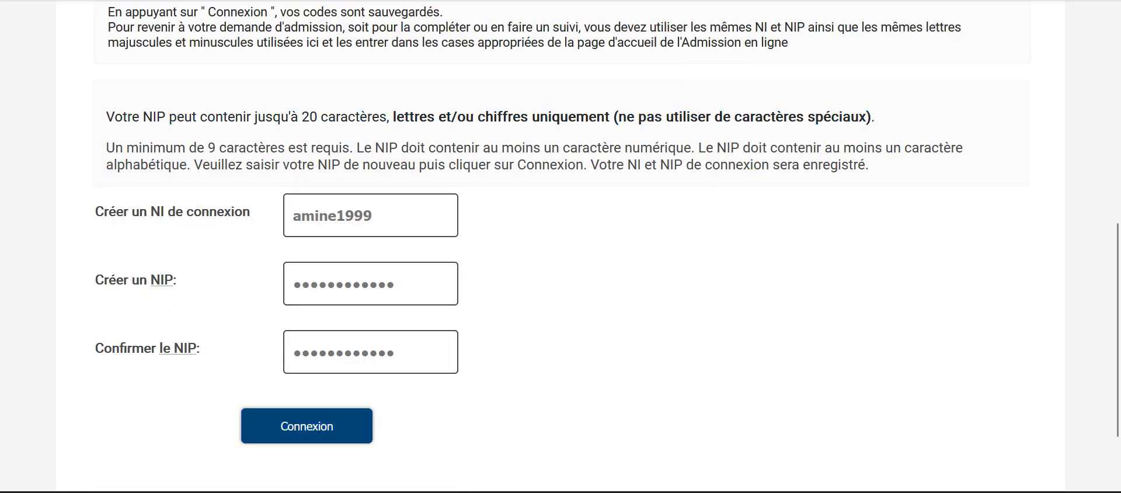
left_click(305, 425)
key("Escape")
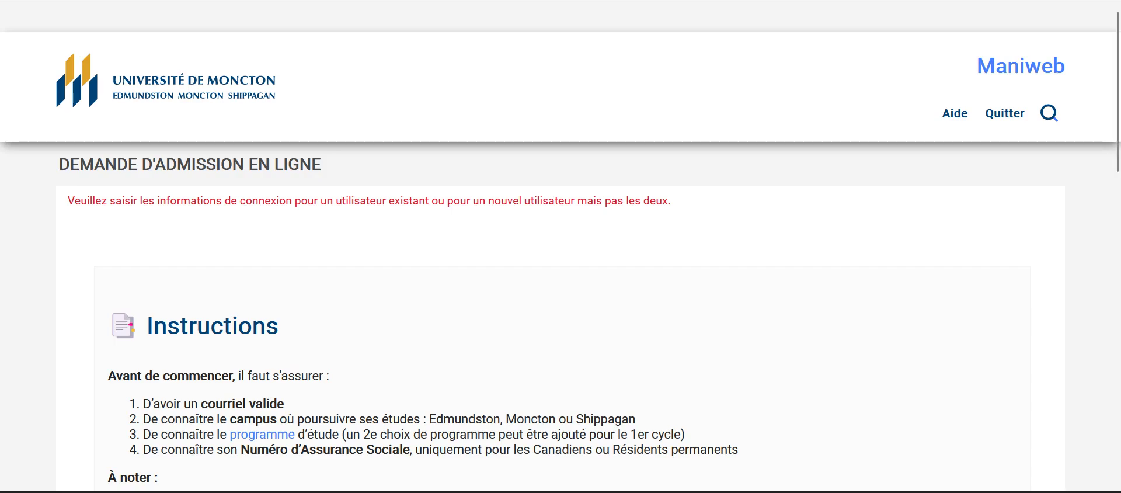
Step: Restart the first-time application and replace the old login ID with a new one
scroll(561, 246, "down", 12)
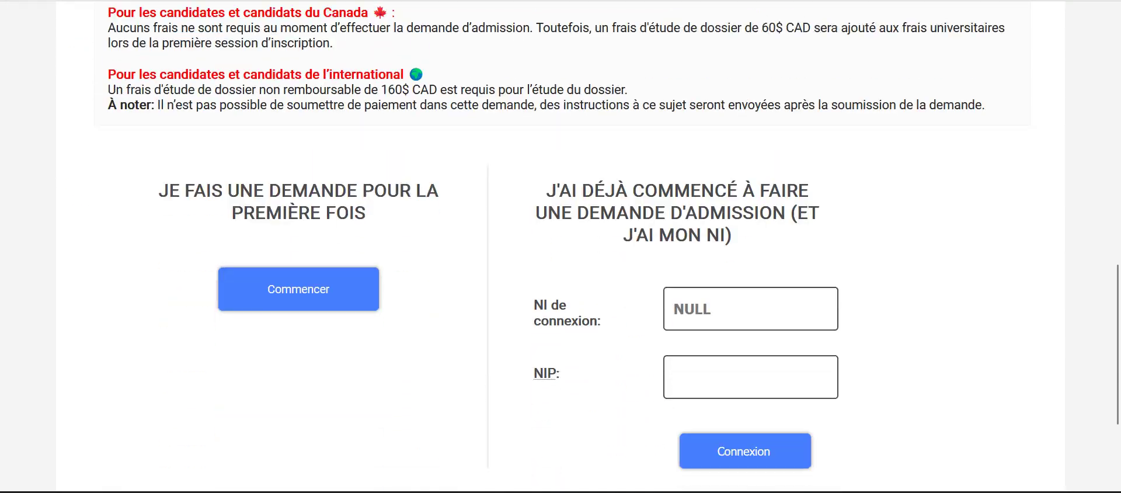
left_click(299, 265)
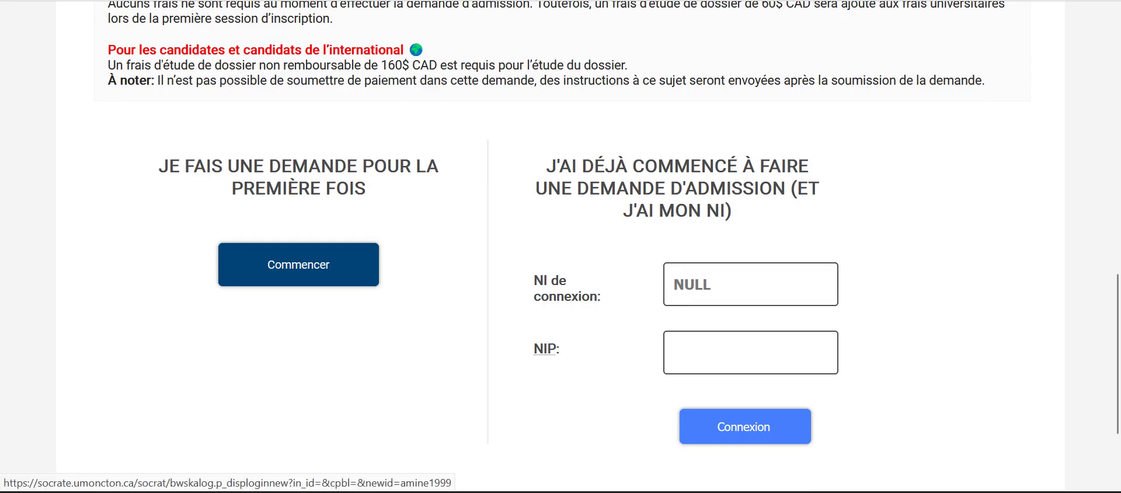
scroll(561, 246, "down", 6)
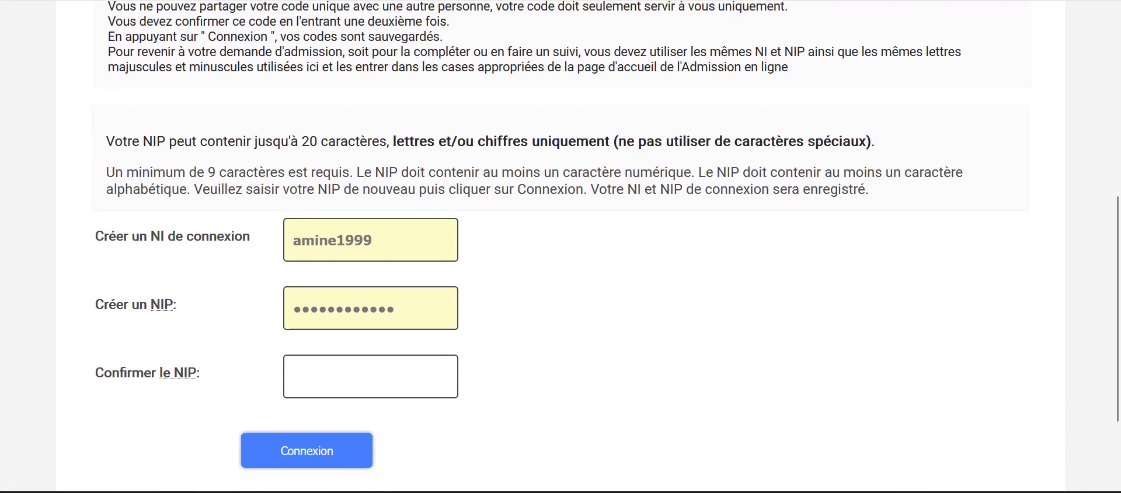
key("shift+Left")
key("shift+Left")
key("shift+Left")
key("shift+Left")
key("shift+Left")
key("shift+Left")
key("shift+Left")
key("shift+Left")
key("shift+Left")
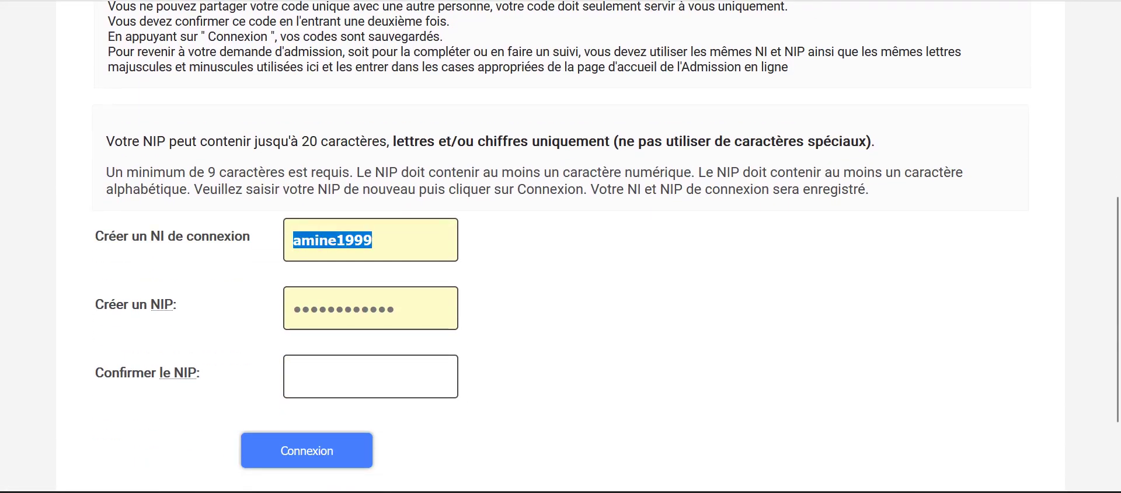
key("BackSpace")
key("Escape")
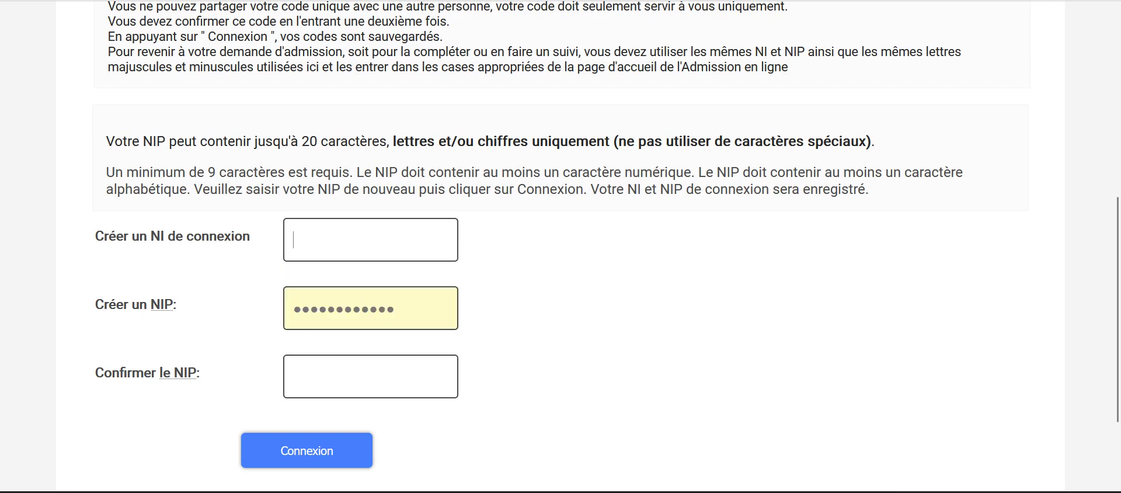
type("sah")
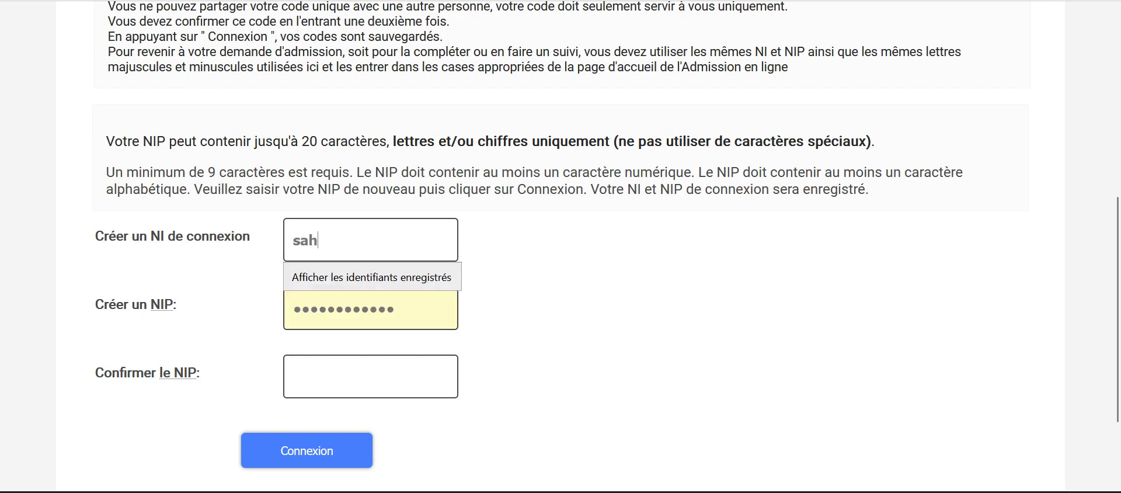
type("199")
key("BackSpace")
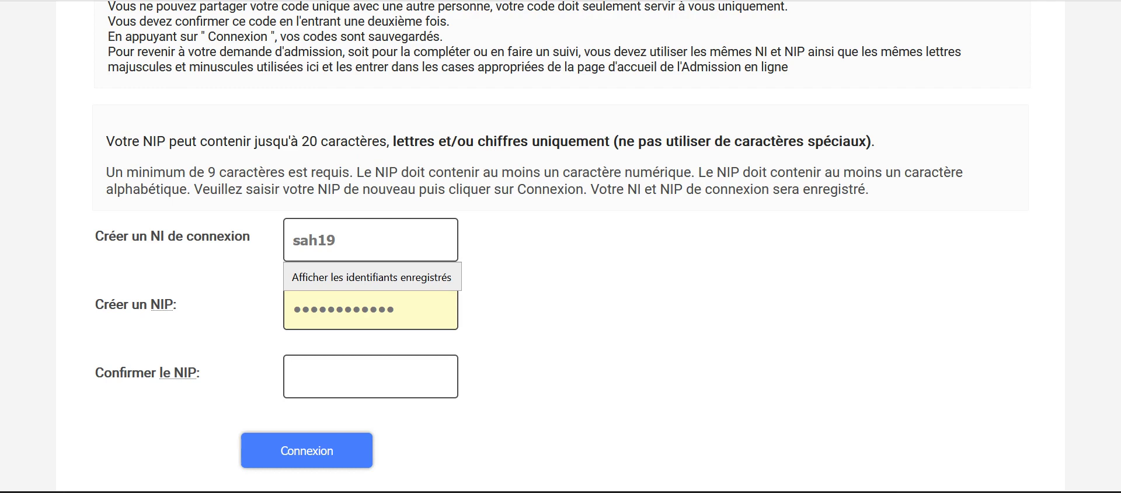
type("85")
left_click(319, 240)
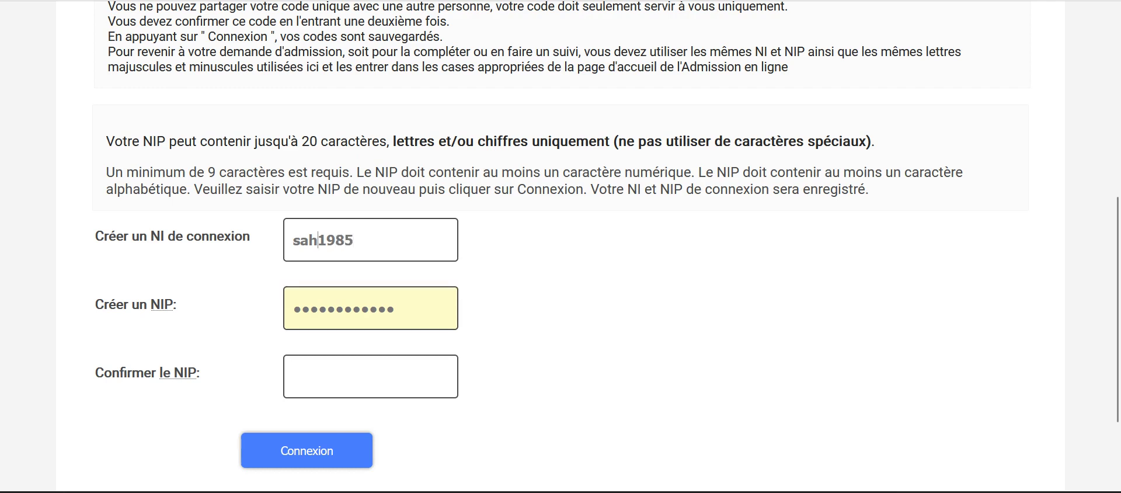
type("ra")
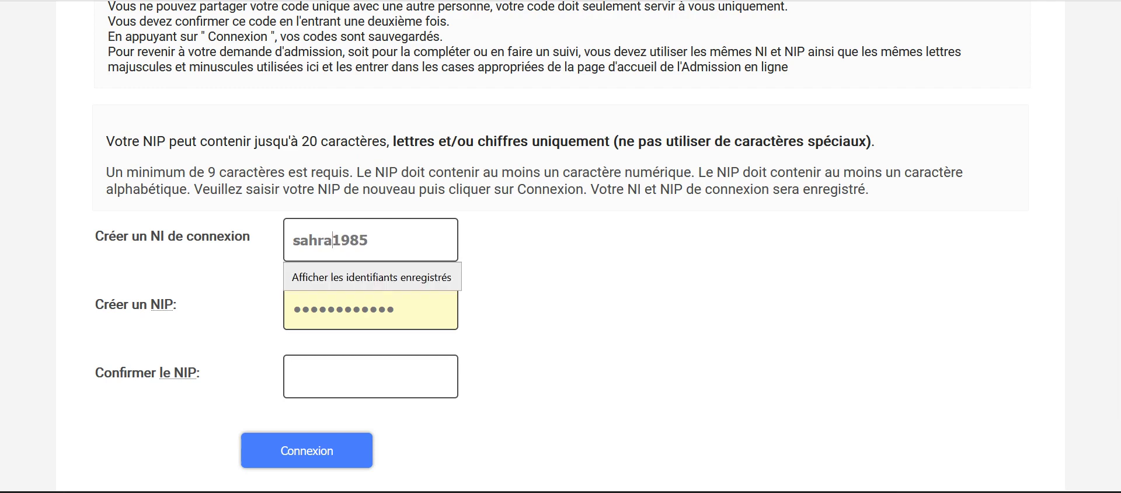
scroll(560, 245, "down", 2)
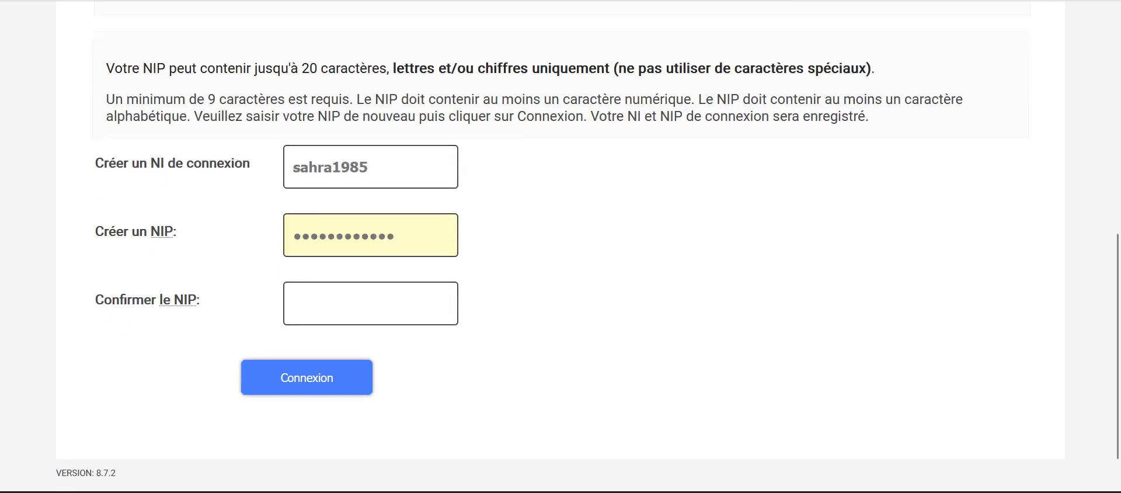
scroll(560, 245, "up", 3)
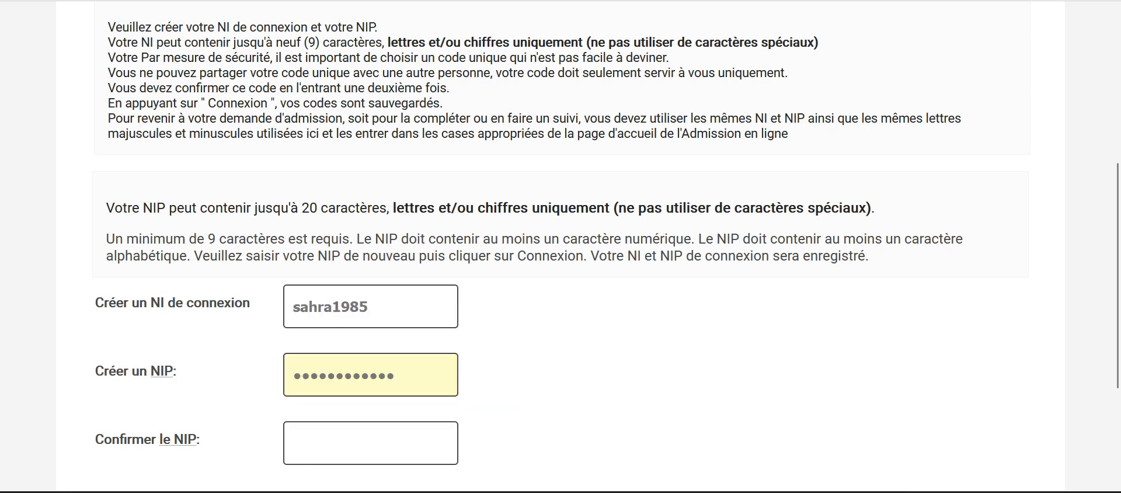
Step: Enter the new NIP in both the create and confirm fields and submit the login
key("shift+Home")
key("End")
key("shift+Home")
type("•••••")
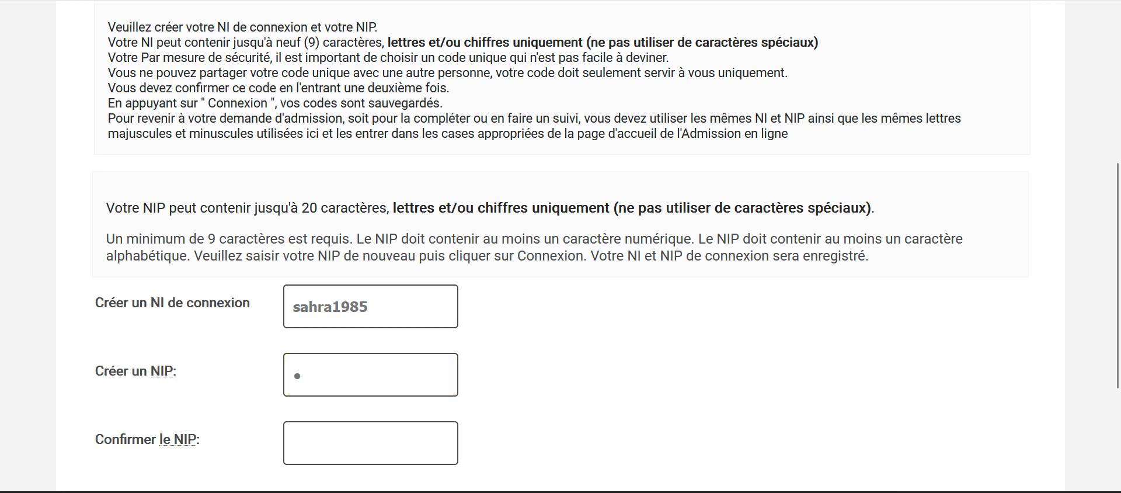
type("•••••")
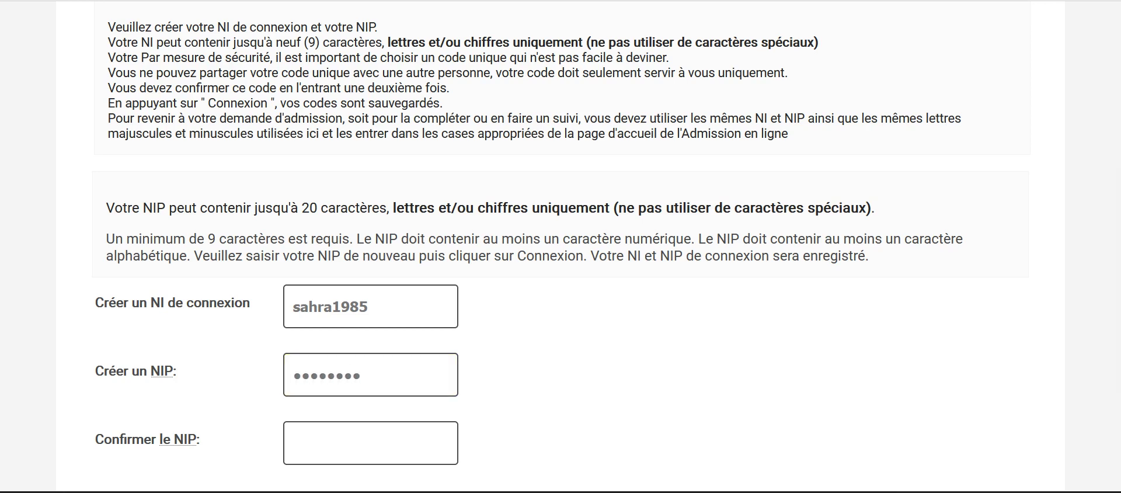
key("BackSpace")
key("BackSpace")
key("BackSpace")
key("BackSpace")
key("BackSpace")
key("BackSpace")
key("BackSpace")
key("BackSpace")
key("BackSpace")
key("BackSpace")
type("••••••••••")
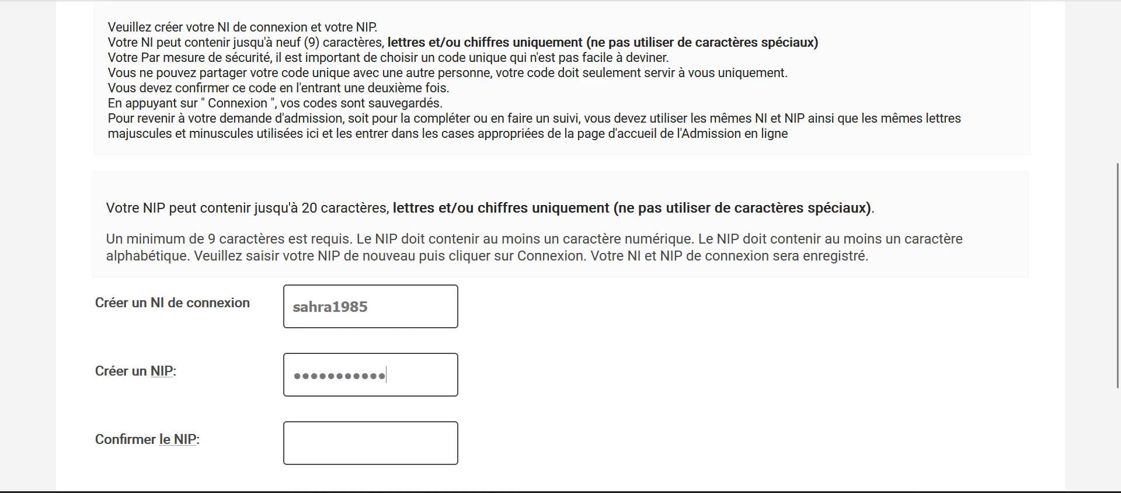
key("Tab")
type("•••••••••••")
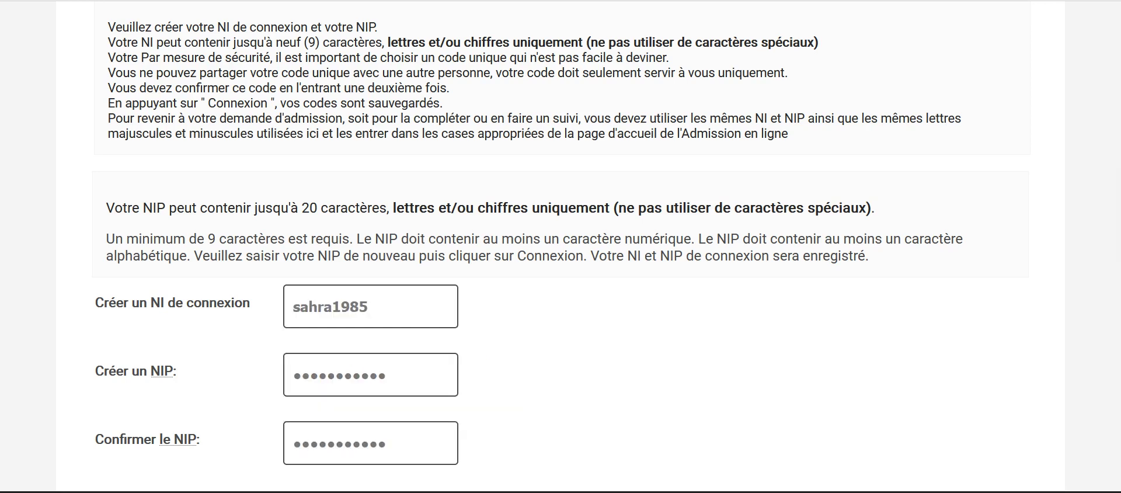
key("Tab")
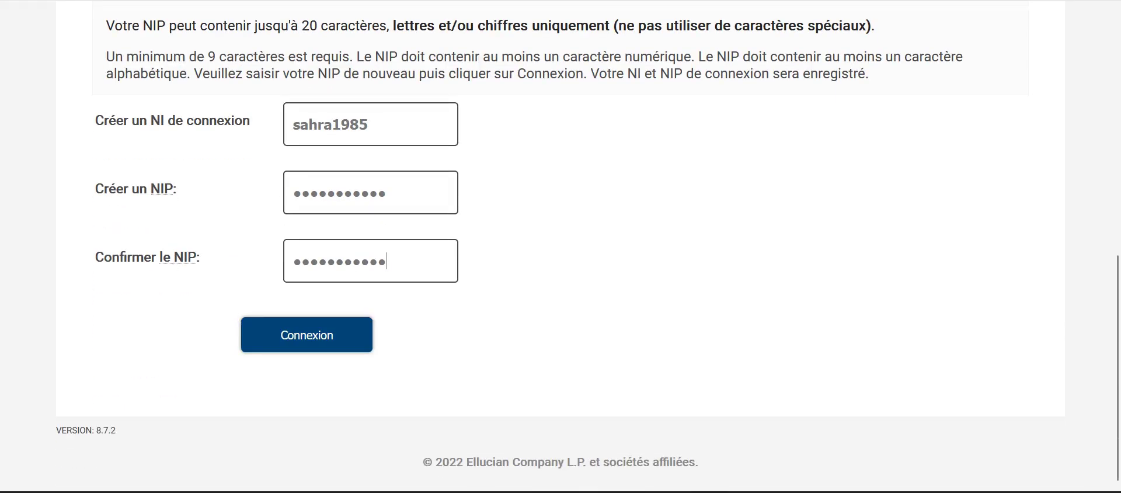
key("Return")
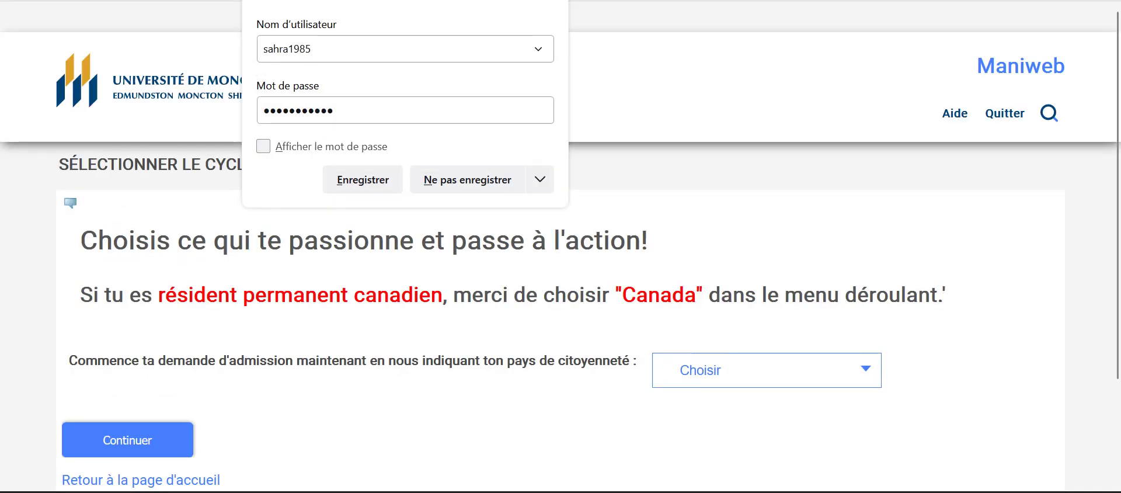
Step: Save the new credentials in Firefox and choose Algérie as the country of citizenship
left_click(363, 180)
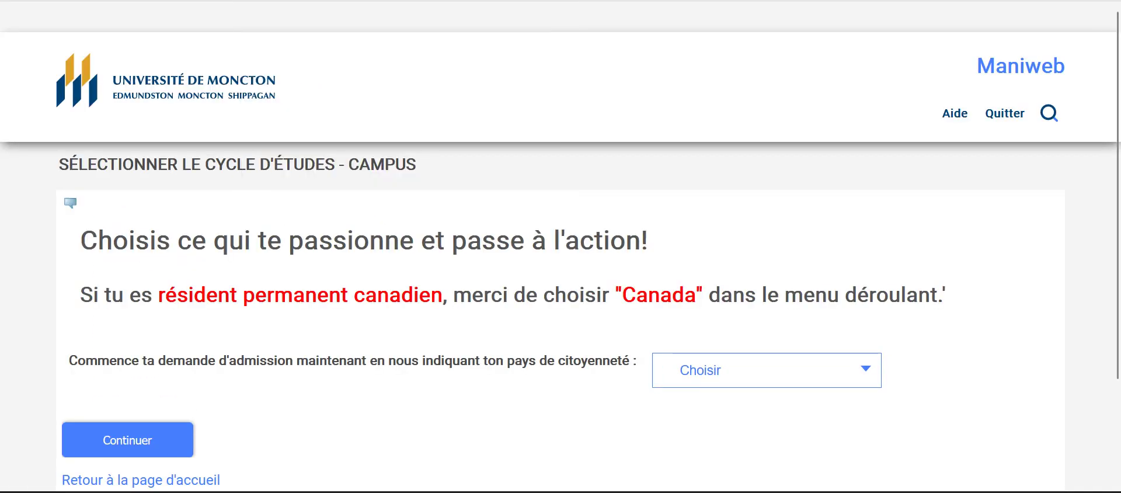
scroll(561, 246, "down", 2)
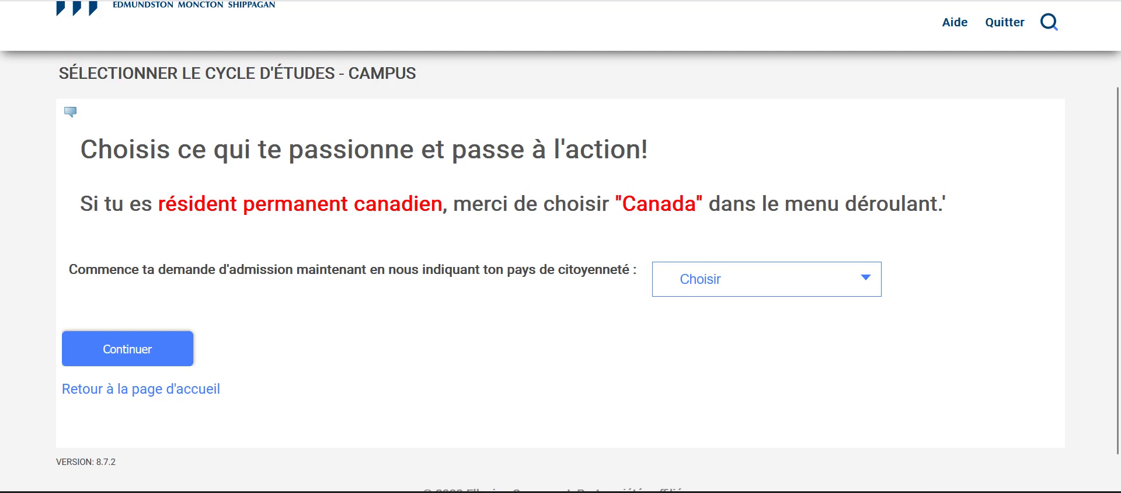
left_click(767, 279)
left_click(701, 131)
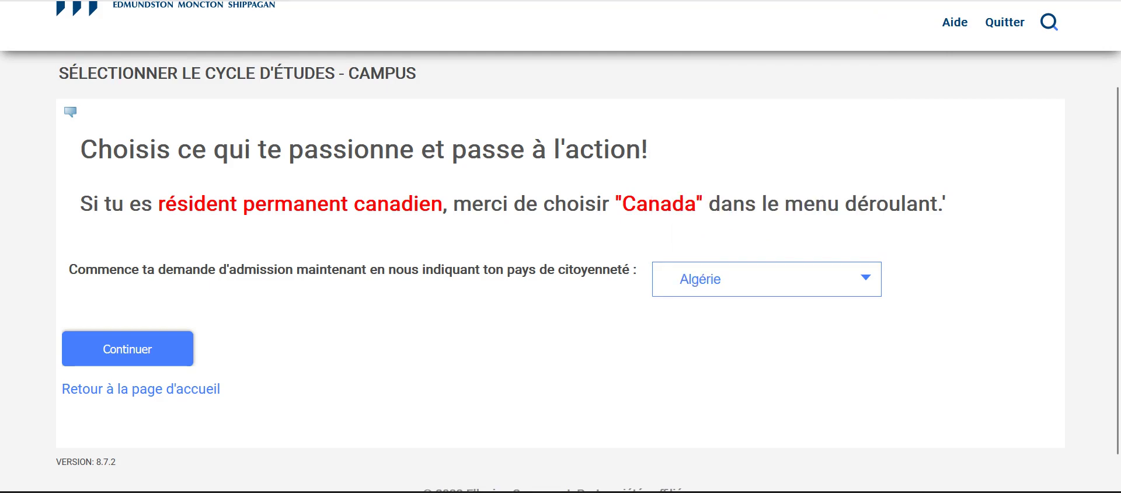
scroll(561, 245, "down", 1)
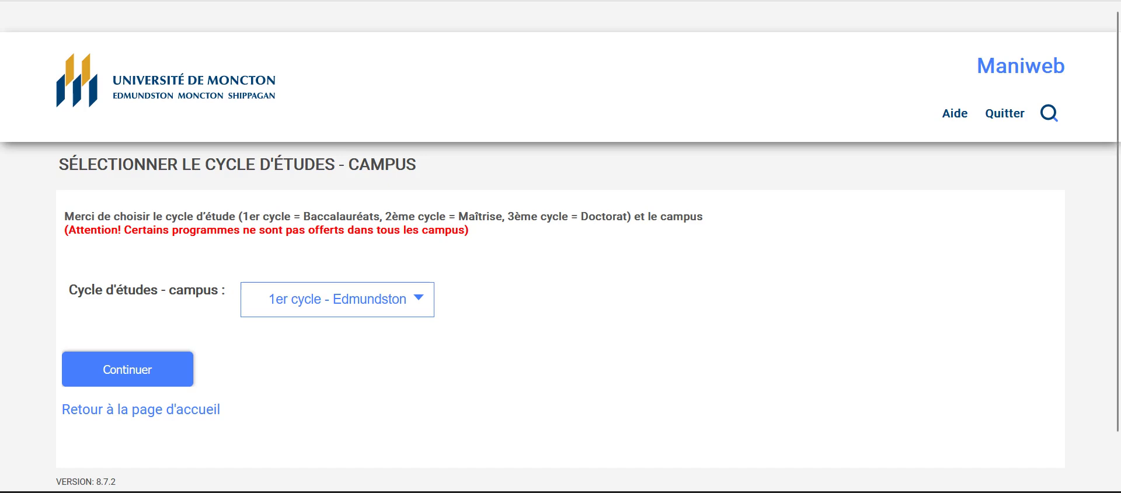
Step: Select 1er cycle - Moncton as the study cycle and campus, then continue
key("alt+Down")
key("Down")
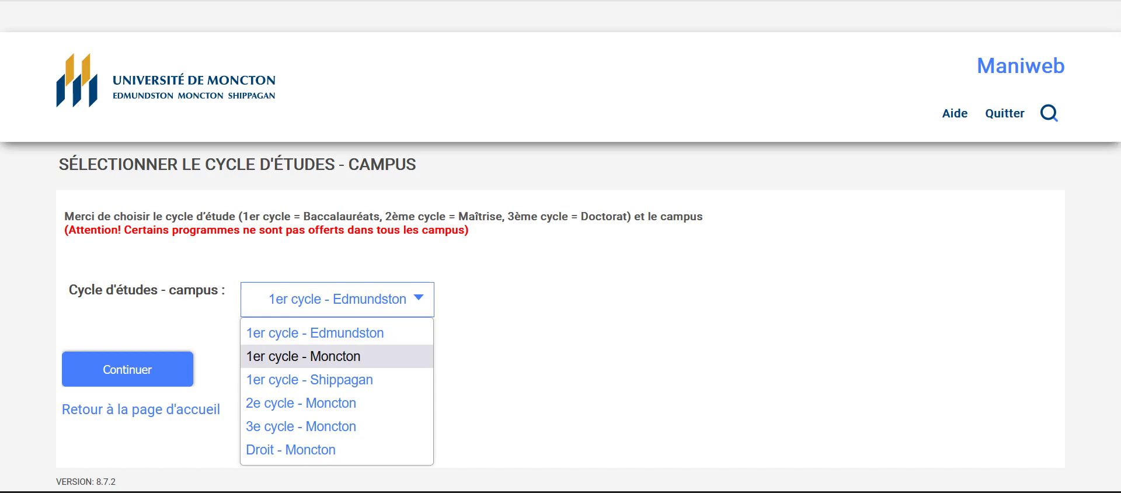
key("Return")
scroll(561, 246, "down", 1)
key("Tab")
key("Return")
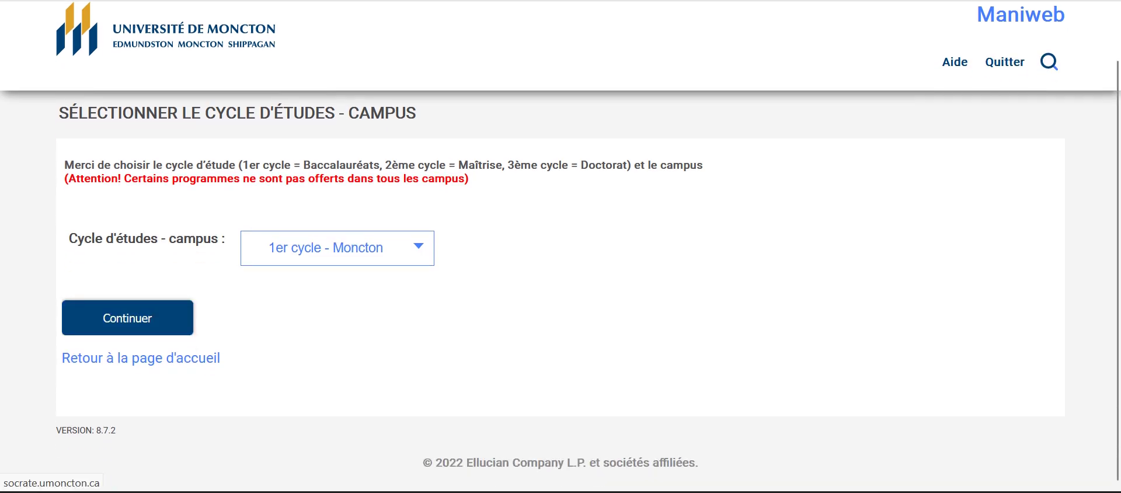
scroll(561, 257, "down", 2)
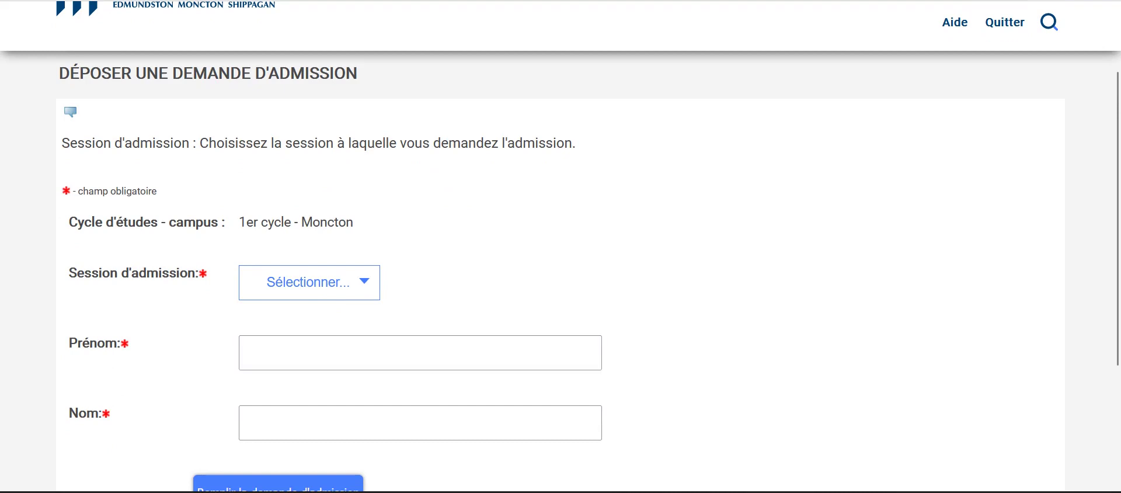
Step: Choose the Automne 2023 session, enter the applicant's first and last name, and submit
key("alt+Down")
key("Down")
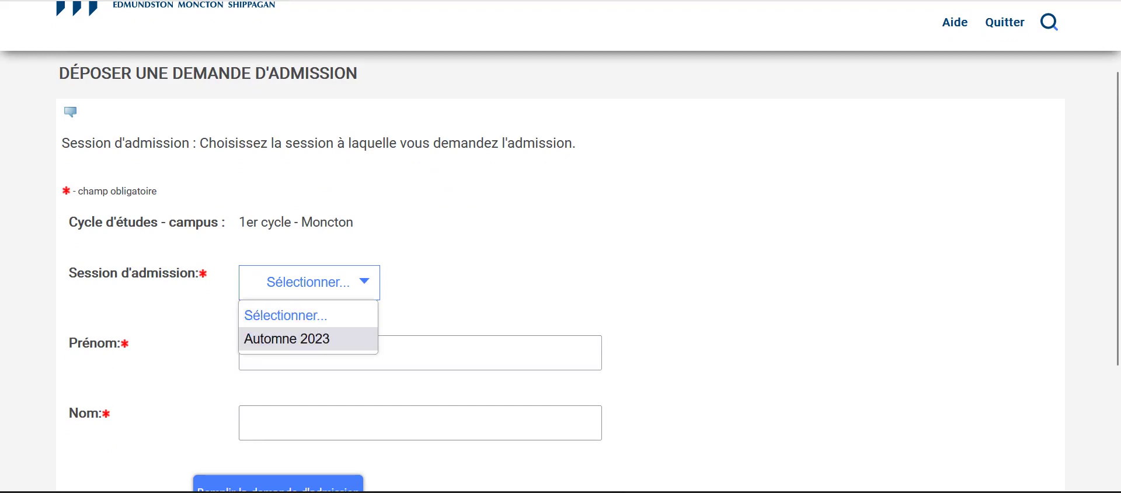
key("Return")
key("Tab")
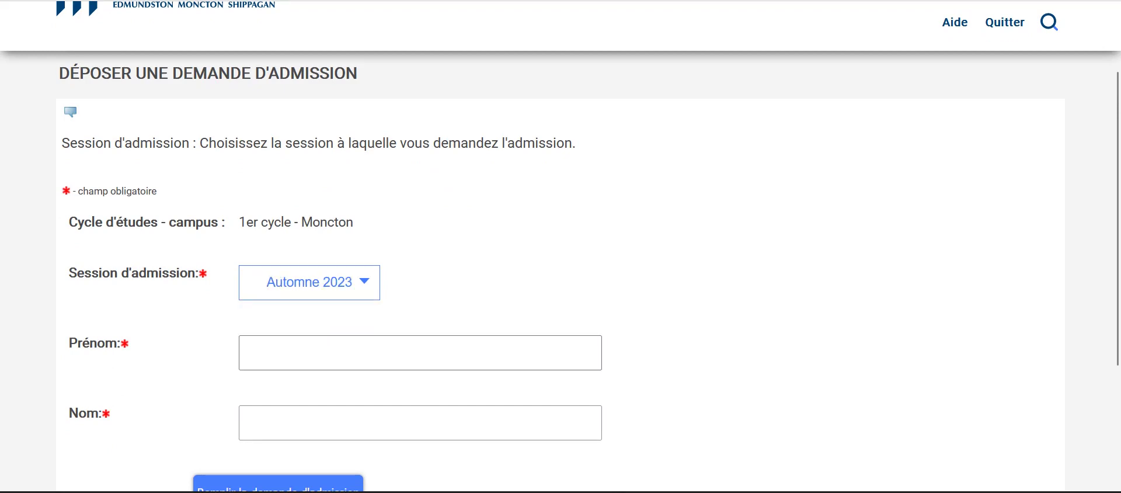
scroll(561, 257, "down", 2)
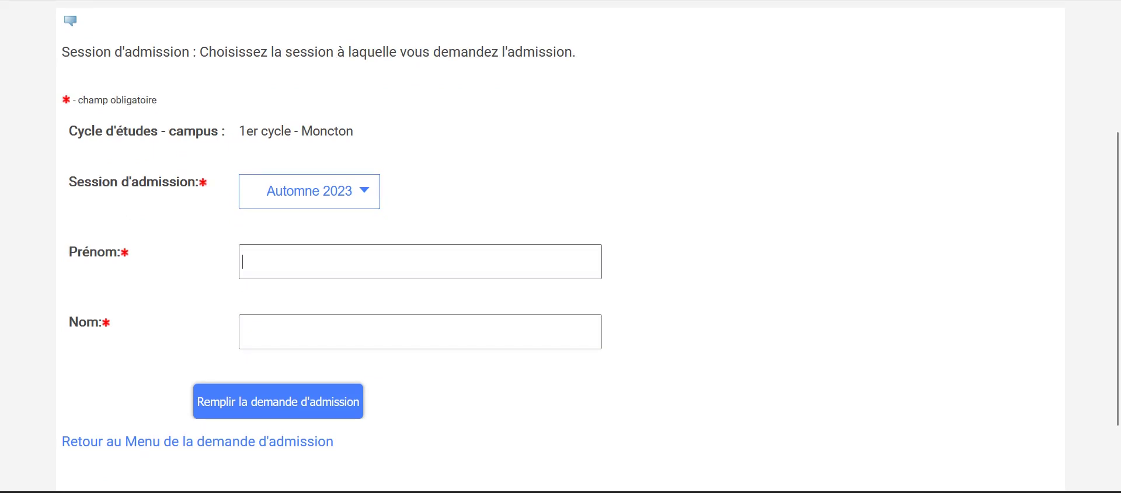
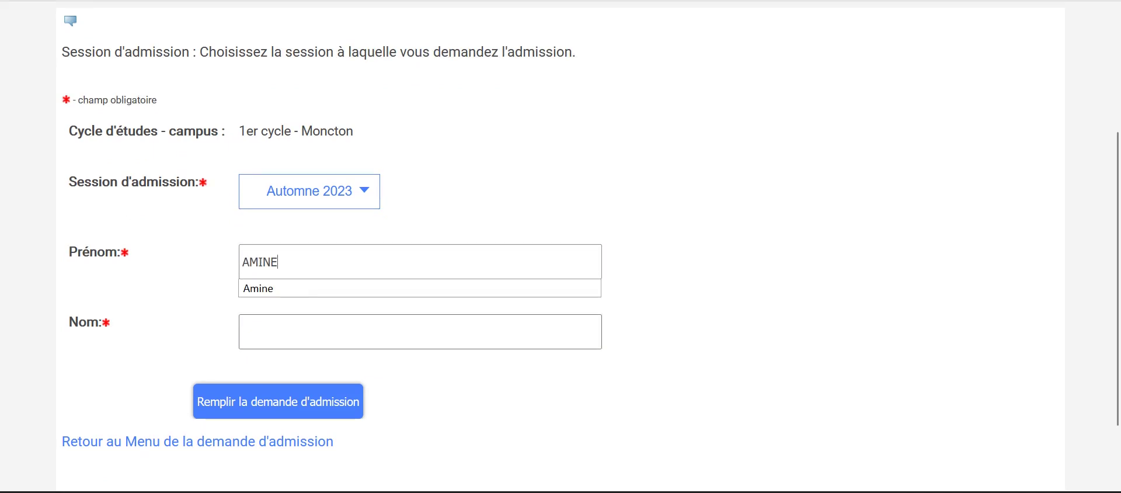
key("Tab")
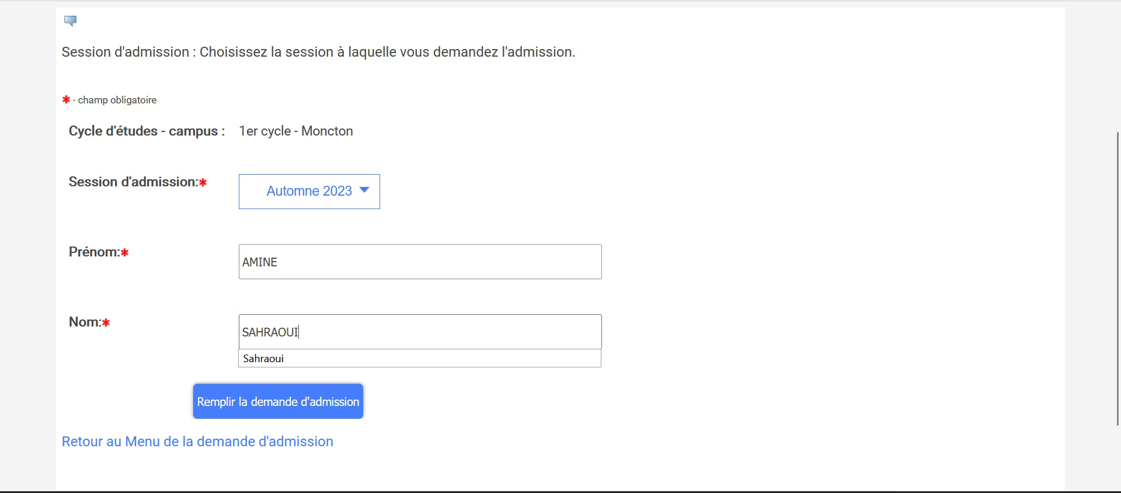
key("Tab")
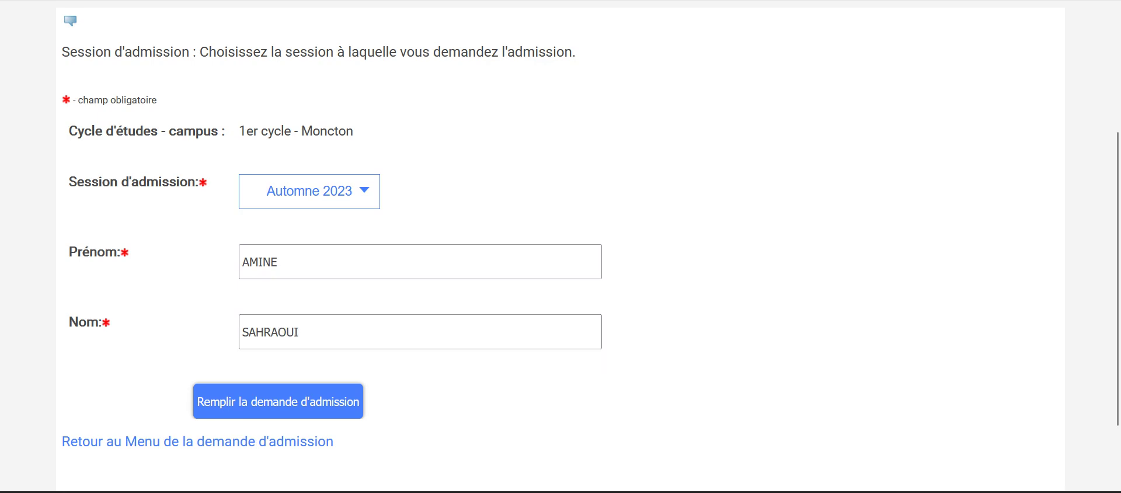
scroll(587, 250, "down", 2)
key("Return")
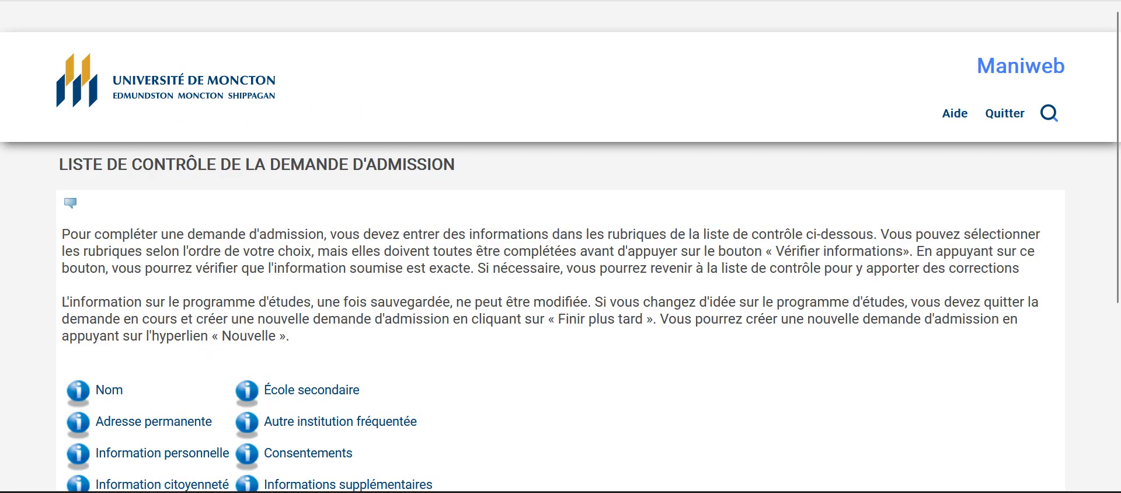
Step: Run Vérifier informations, then open the Adresse permanente section of the checklist
scroll(560, 245, "down", 5)
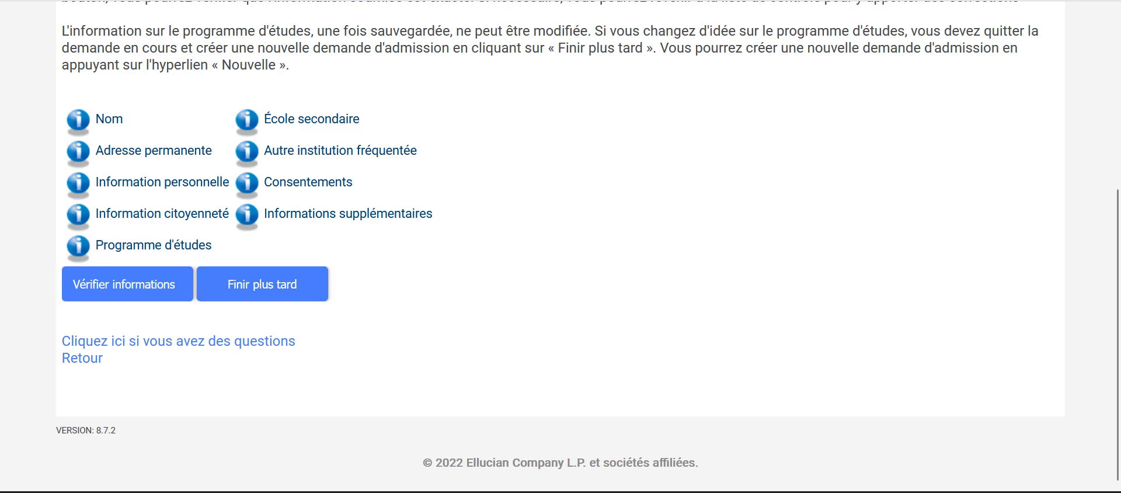
left_click(124, 283)
scroll(341, 150, "down", 5)
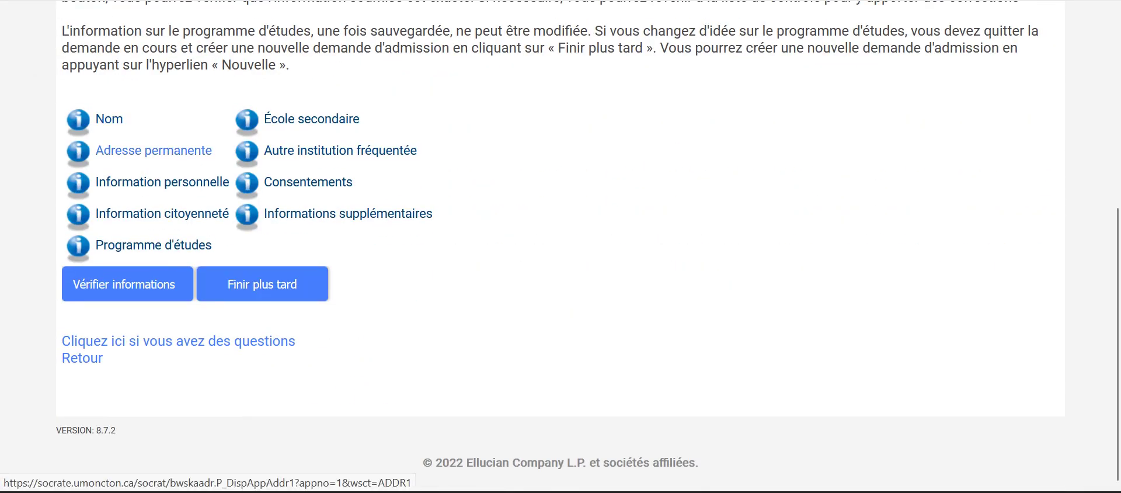
left_click(154, 150)
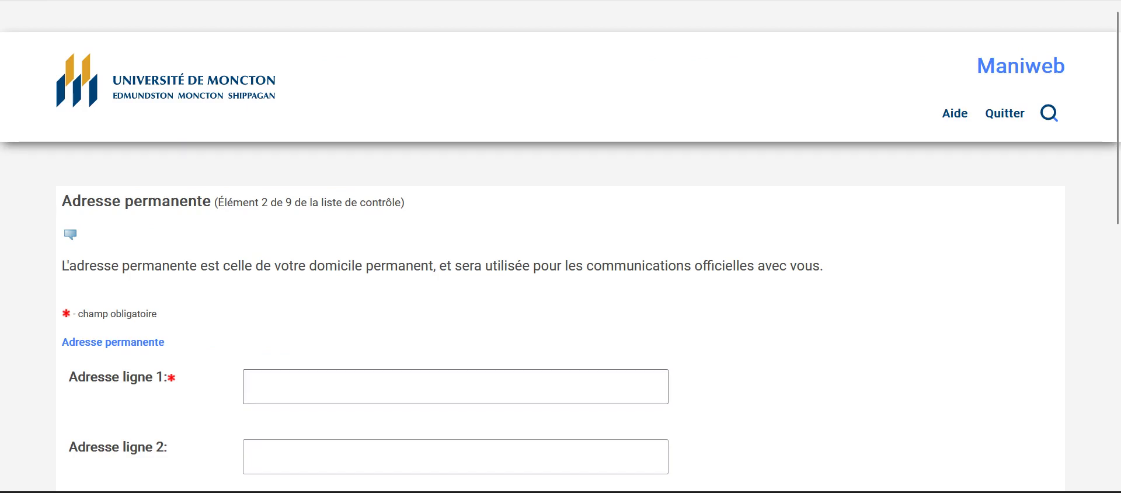
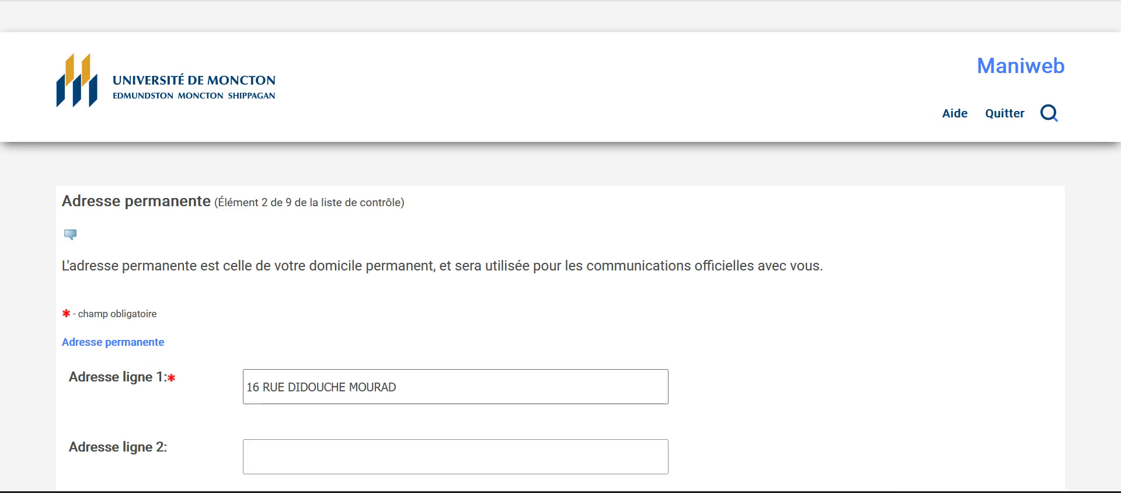
Step: Enter the street address line and city, leaving Province at Aucun
scroll(560, 263, "down", 1)
scroll(561, 247, "down", 3)
left_click(390, 253)
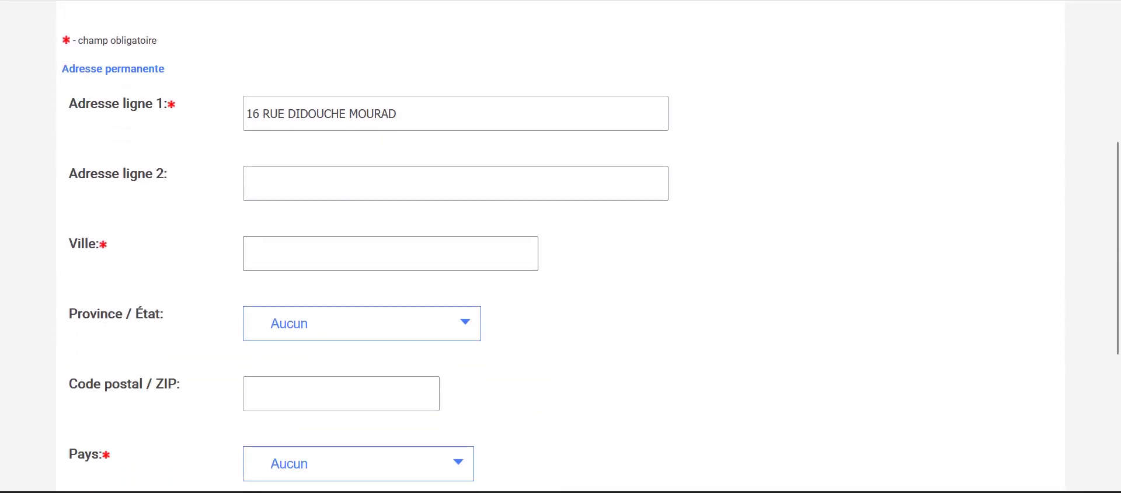
type("ALGER")
left_click(362, 323)
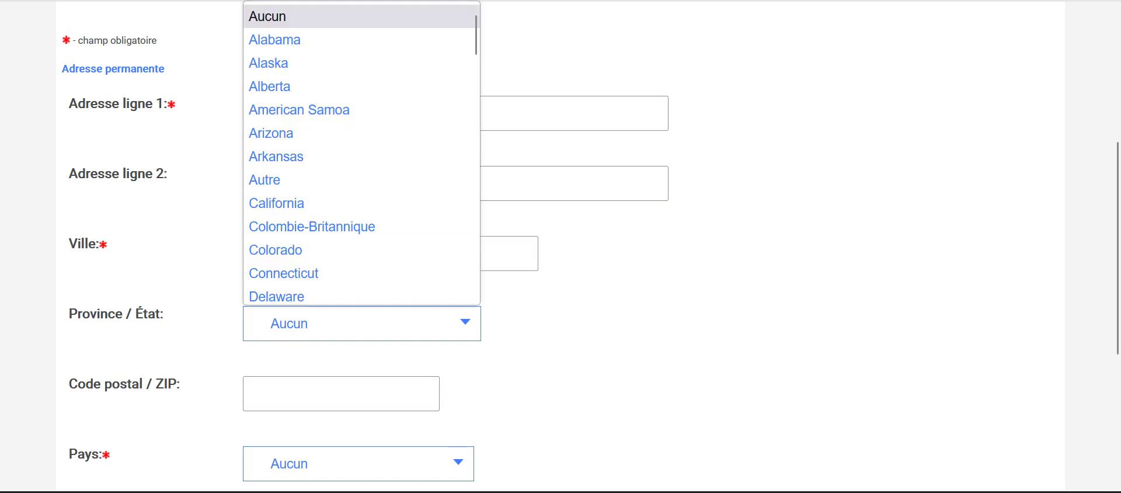
key("Up")
key("Up")
key("Up")
key("Up")
key("Up")
key("Up")
key("Up")
key("Up")
key("Up")
key("Return")
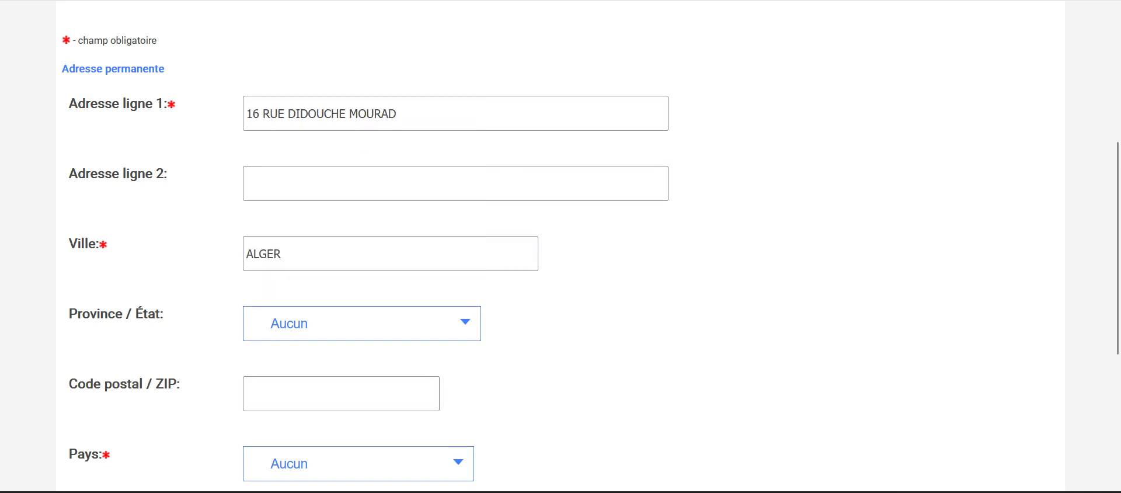
key("alt+Down")
key("Down")
key("Down")
key("Down")
key("Down")
key("Down")
key("Down")
key("Down")
key("Down")
key("Down")
key("Down")
key("Down")
key("Down")
key("Down")
key("Down")
key("Down")
key("Down")
key("Down")
key("Down")
key("Down")
key("Down")
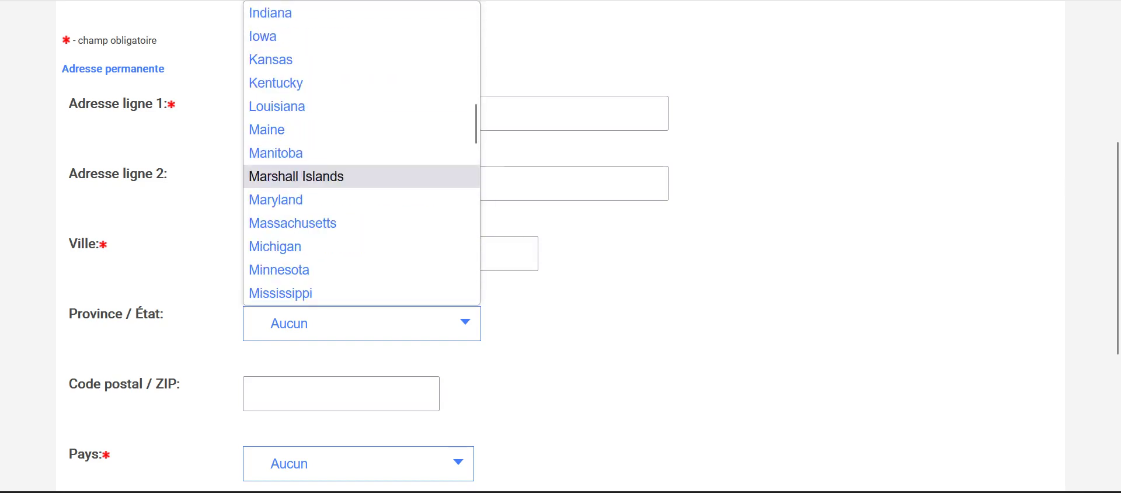
scroll(362, 151, "up", 20)
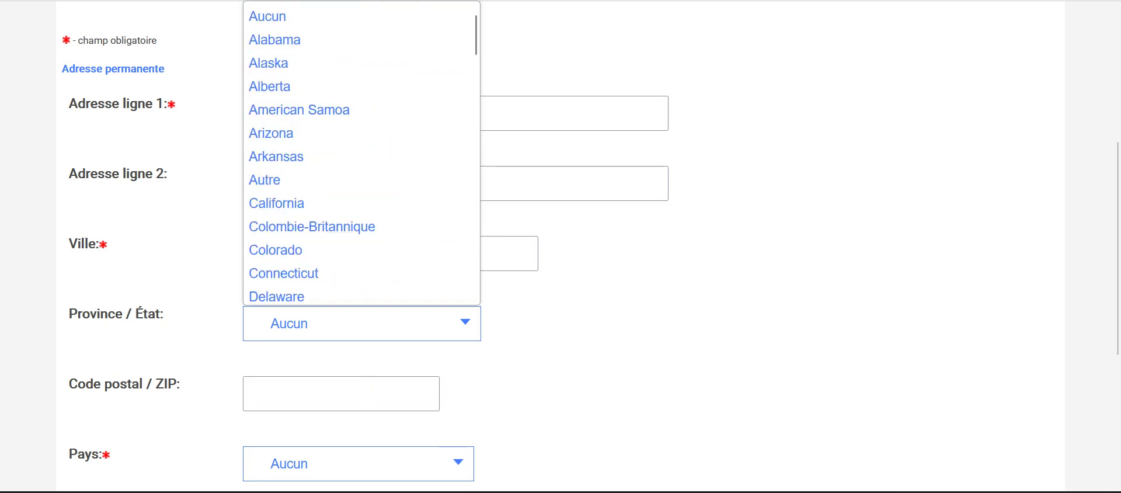
scroll(361, 151, "down", 5)
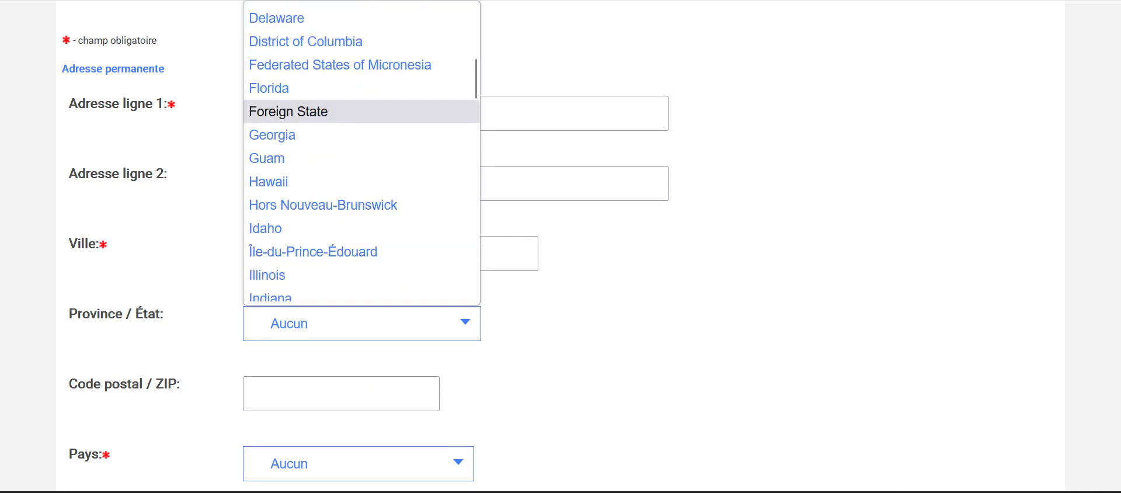
scroll(362, 152, "down", 6)
key("Escape")
Step: Enter the postal code and set the country to Algérie
left_click(251, 394)
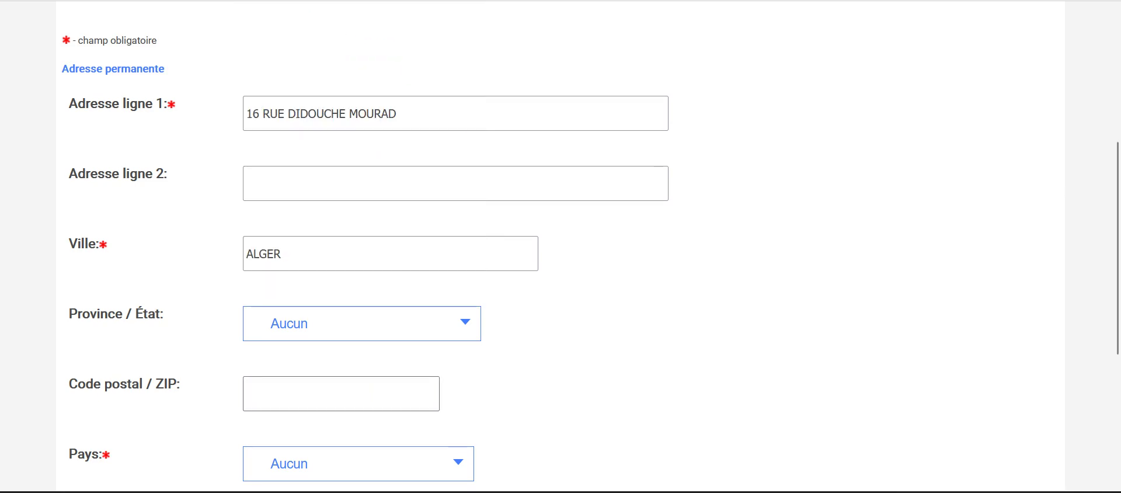
type("16000")
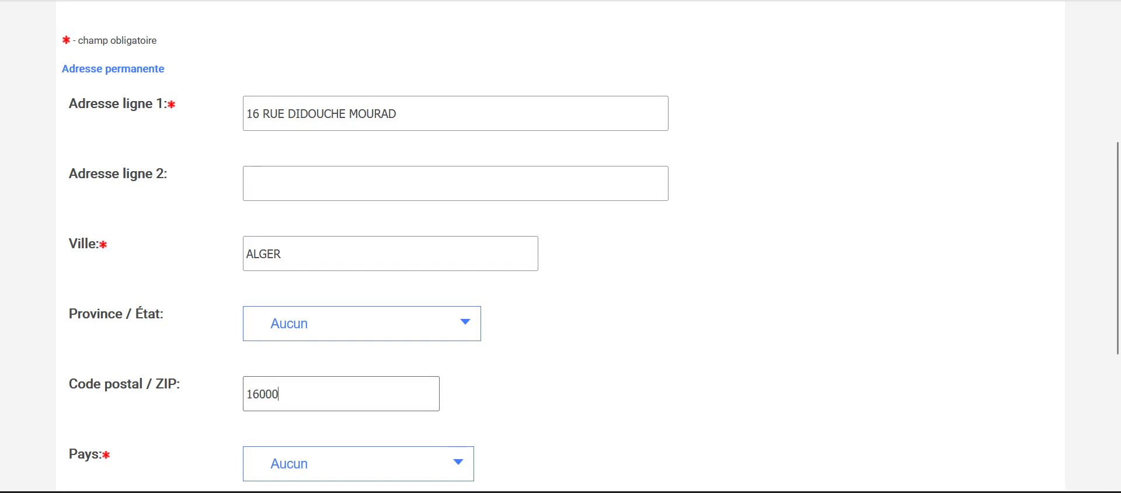
scroll(365, 246, "down", 3)
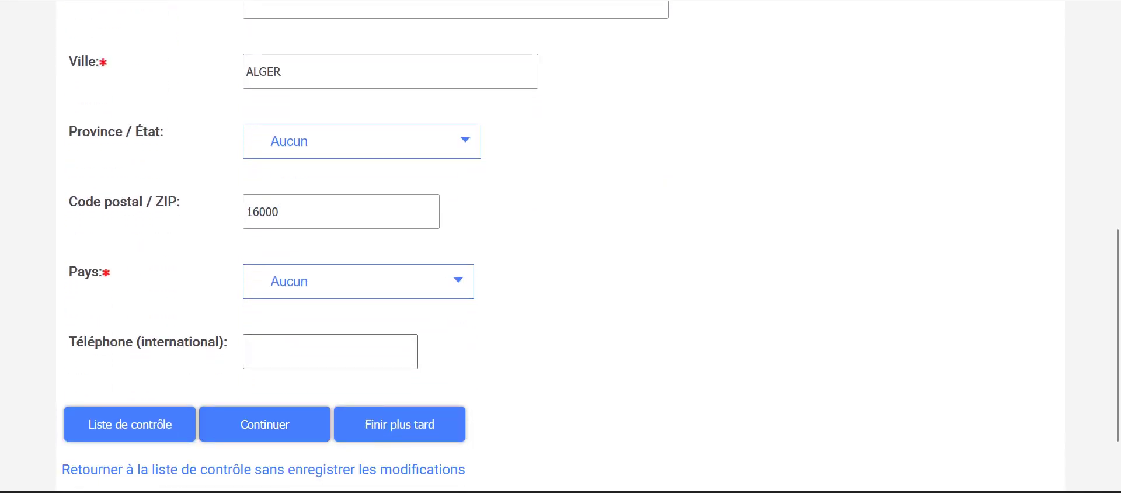
left_click(358, 463)
left_click(270, 154)
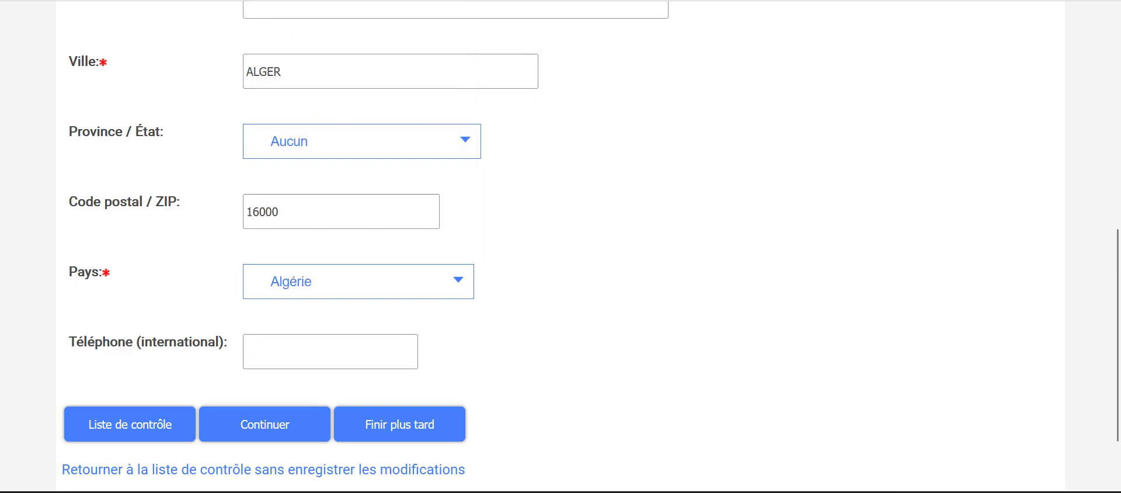
scroll(269, 155, "down", 2)
key("Tab")
key("Tab")
key("Tab")
key("Tab")
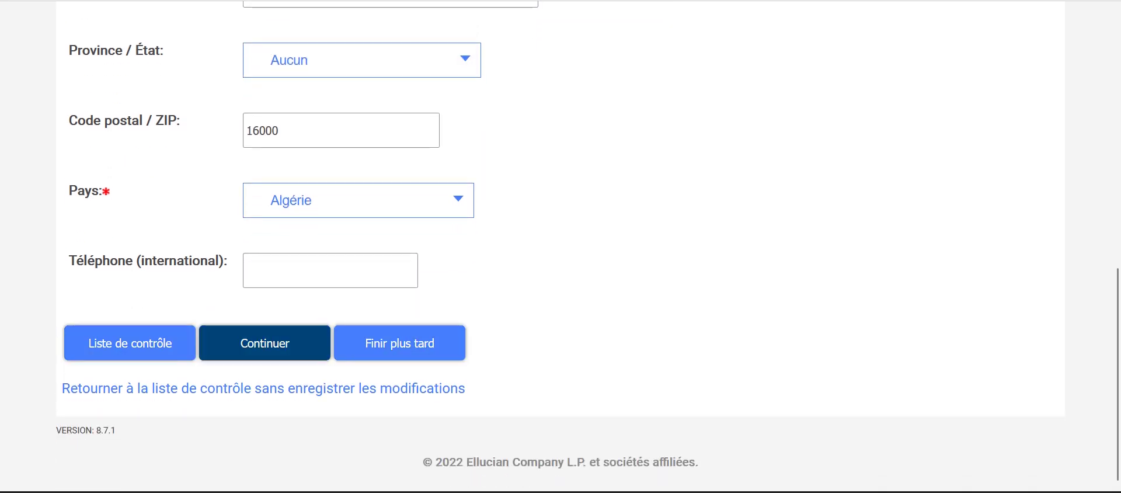
Step: Save the address, then paste the applicant's e-mail into both e-mail fields
key("Return")
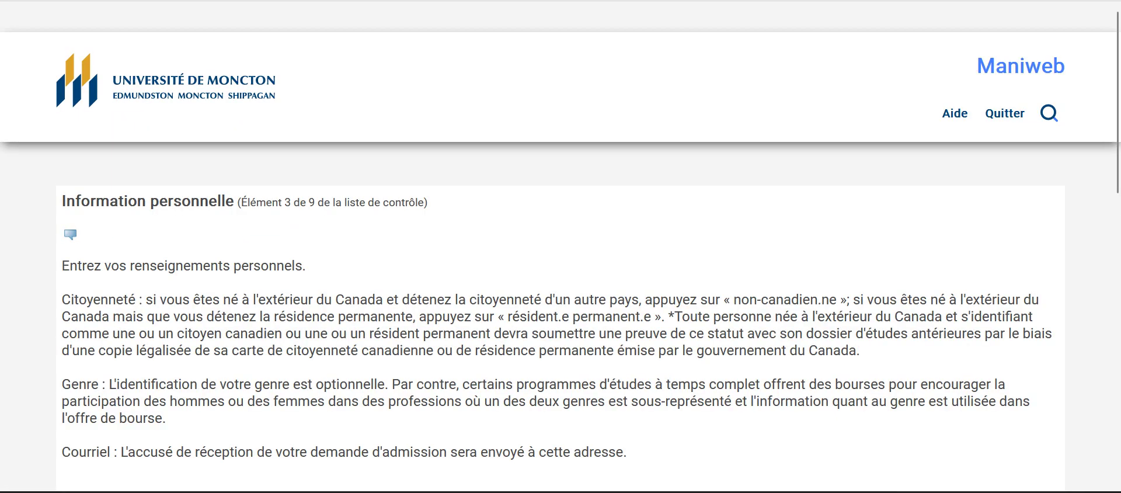
scroll(561, 246, "down", 9)
scroll(560, 246, "down", 3)
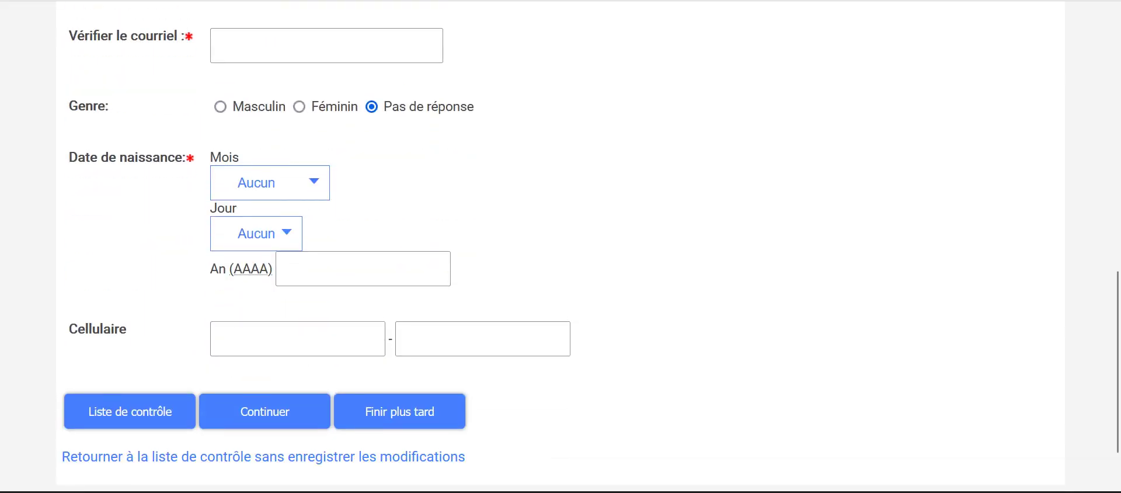
scroll(561, 245, "up", 5)
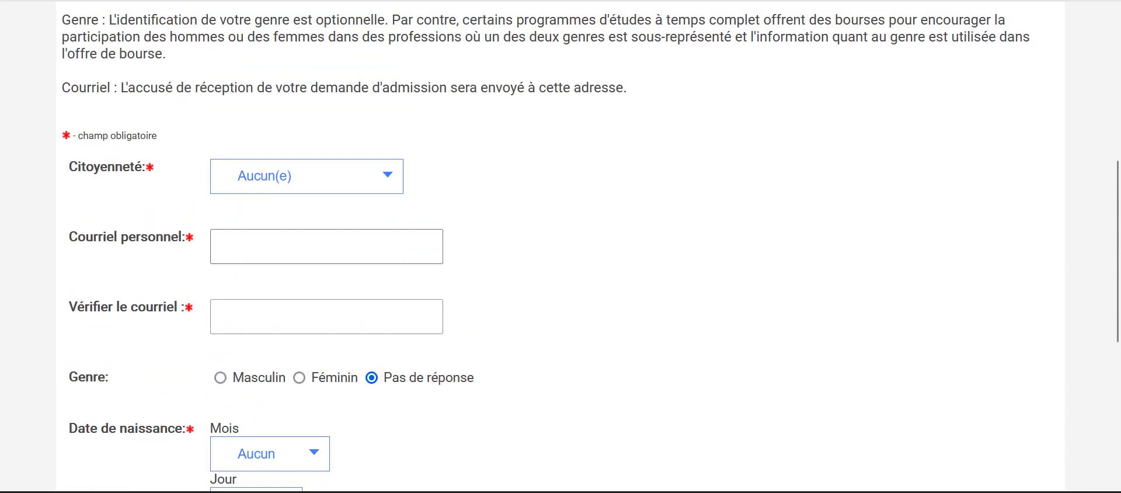
key("ctrl+v")
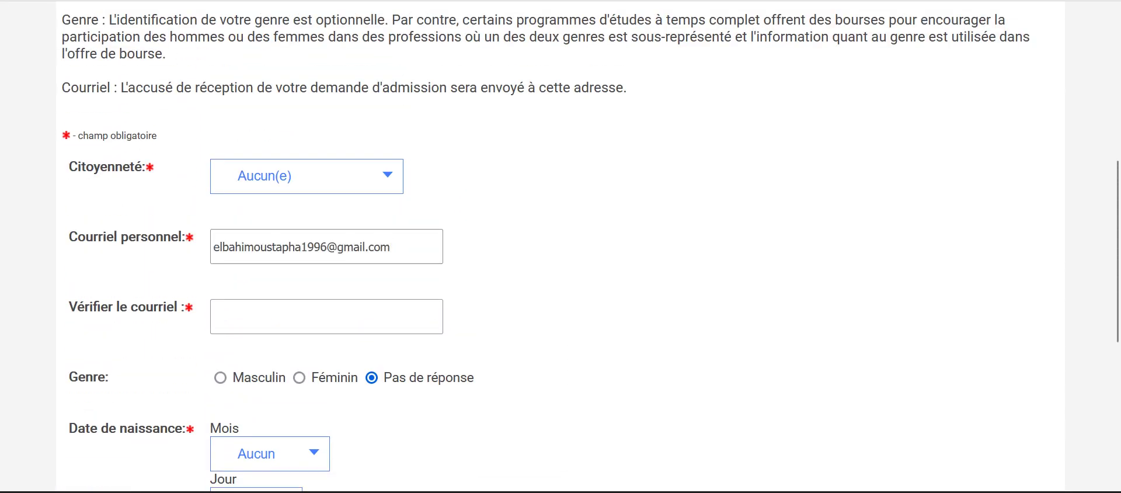
left_click(327, 316)
key("ctrl+v")
scroll(560, 246, "down", 1)
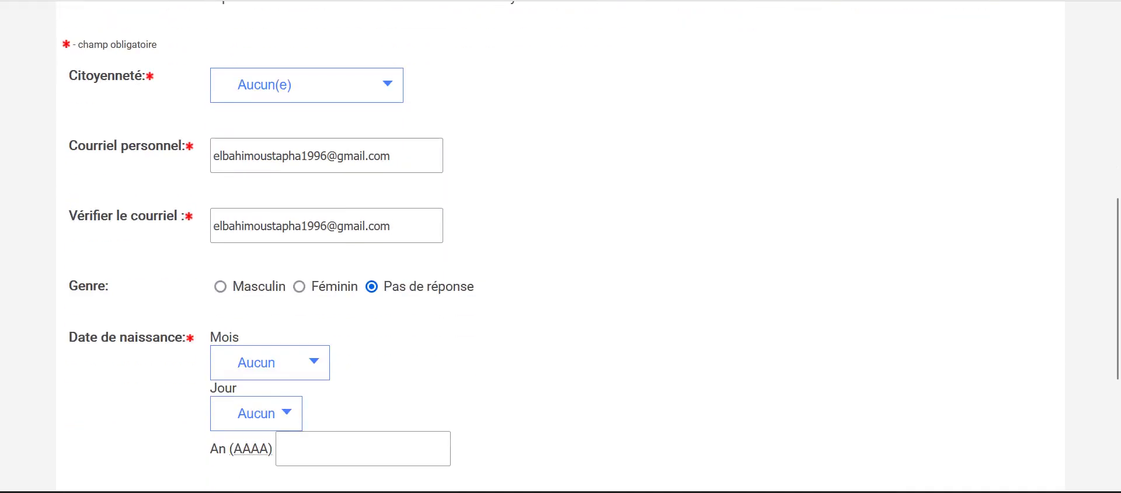
left_click(220, 292)
scroll(221, 293, "down", 1)
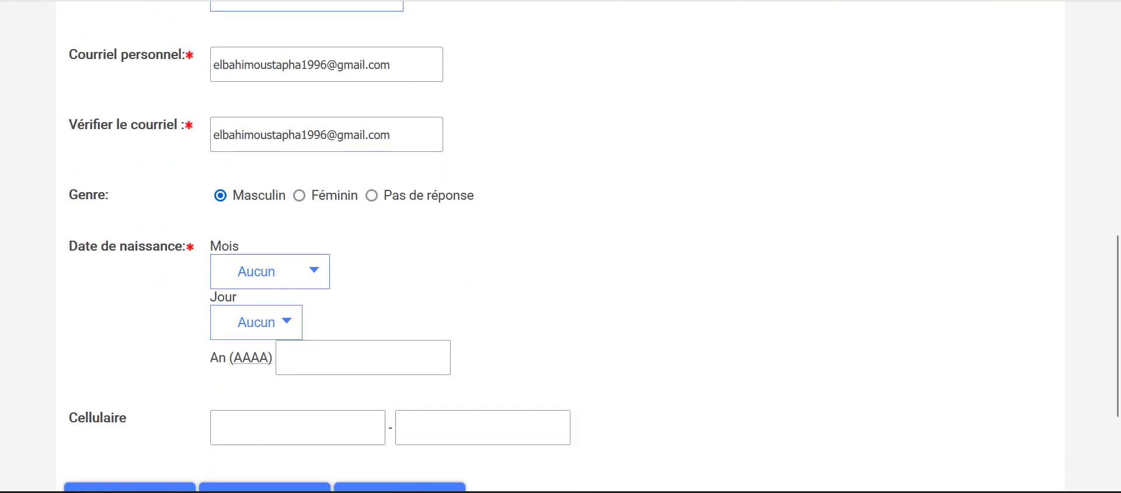
left_click(270, 272)
left_click(263, 168)
left_click(256, 322)
left_click(251, 208)
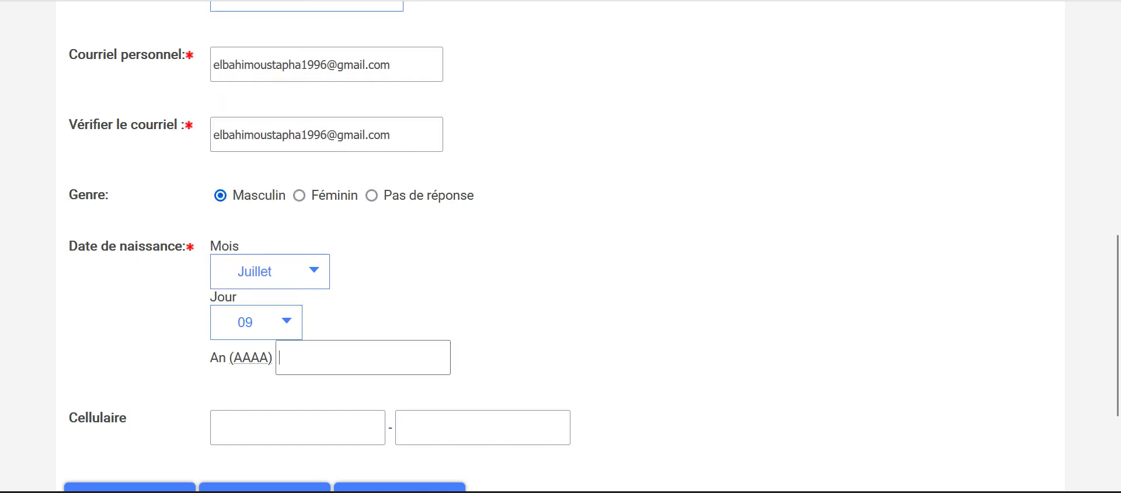
type("1996")
scroll(561, 245, "down", 1)
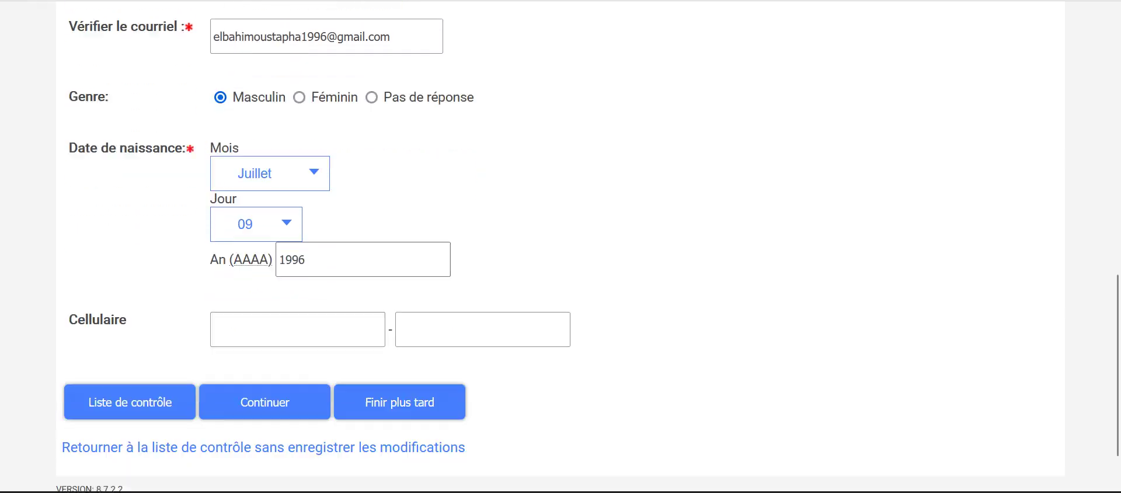
left_click(265, 402)
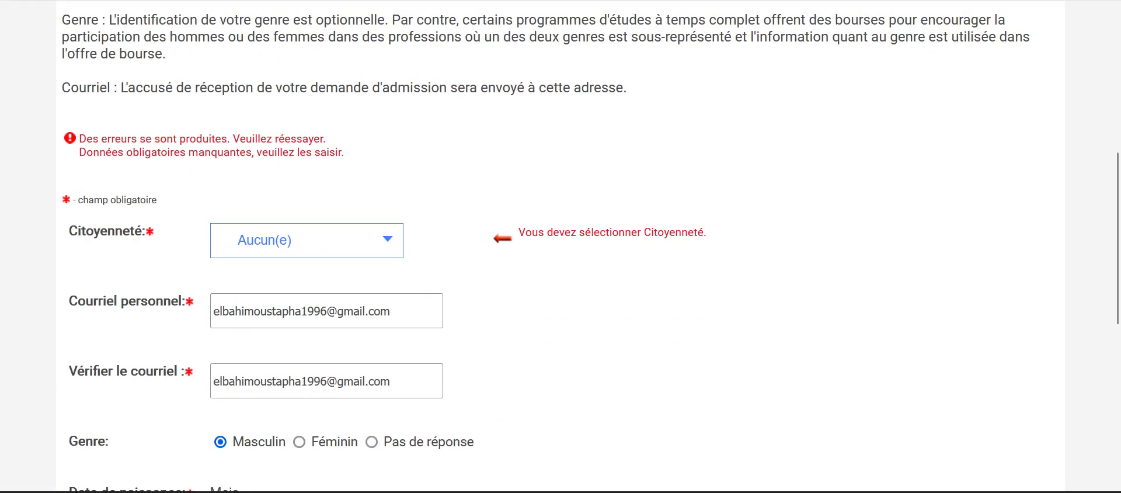
Step: Set Citoyenneté to Non-canadien.ne and resubmit the personal information
key("alt+Down")
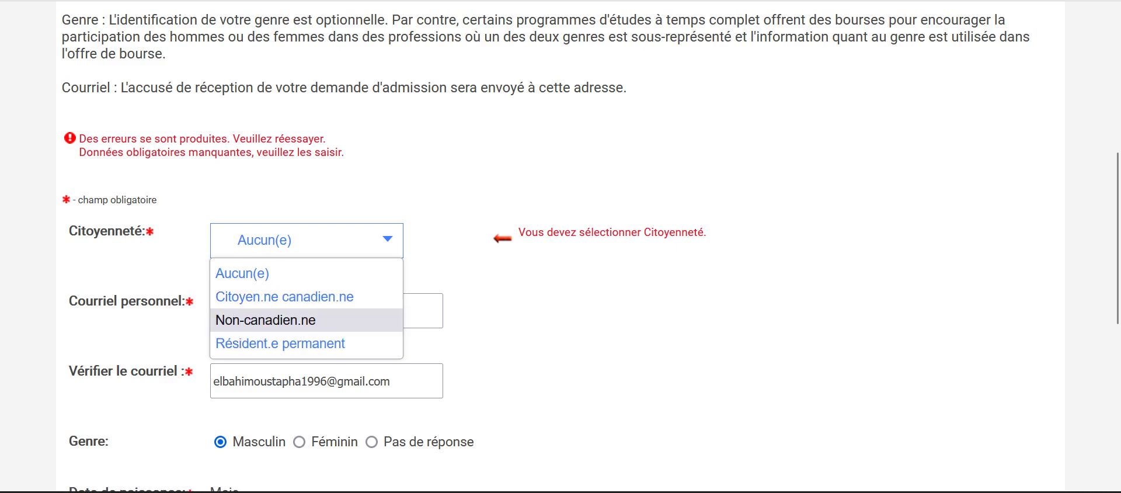
key("Return")
scroll(561, 246, "down", 6)
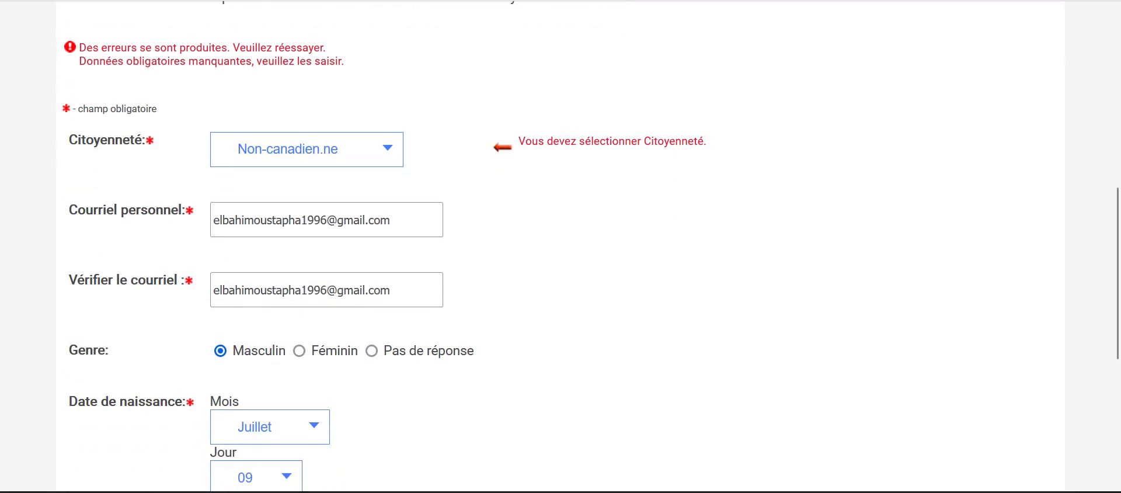
scroll(561, 246, "up", 5)
scroll(561, 245, "up", 3)
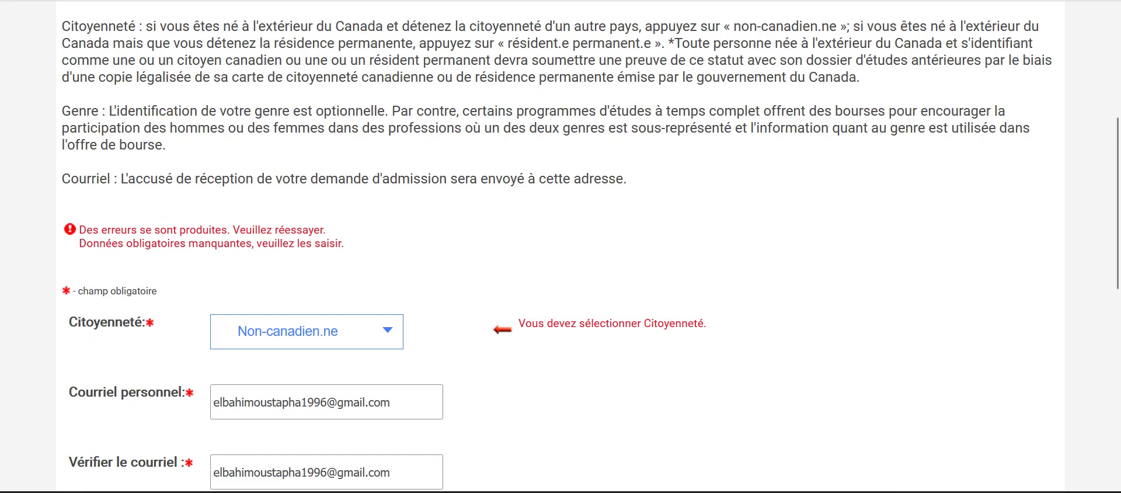
scroll(561, 246, "down", 8)
left_click(265, 343)
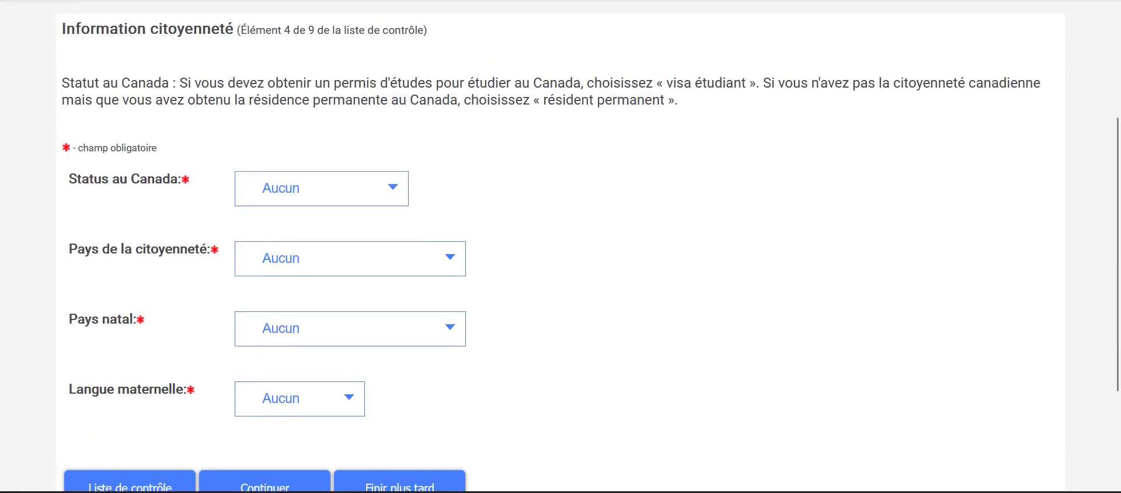
Step: Set status in Canada to Non déterminé, and citizenship and birth country to Algérie
left_click(321, 269)
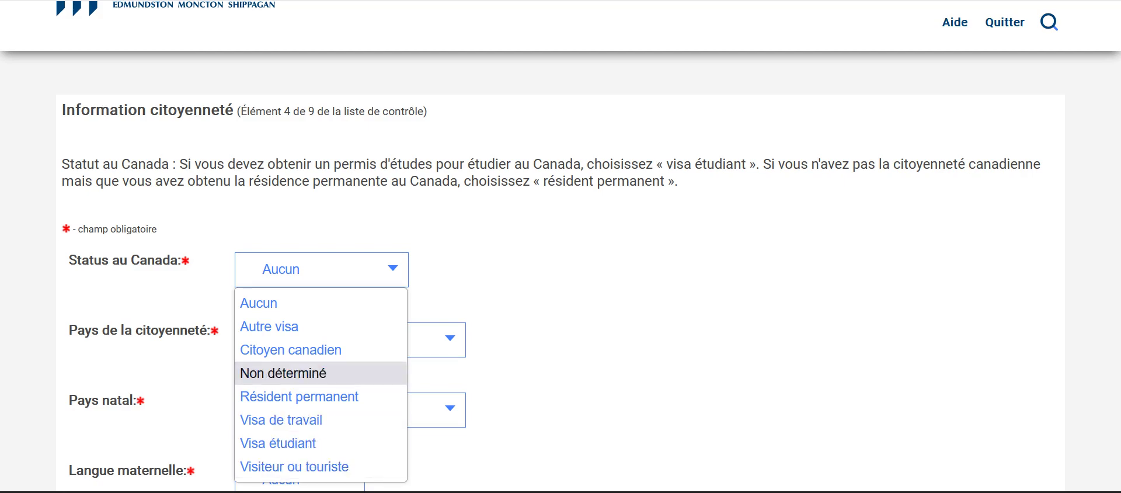
key("Return")
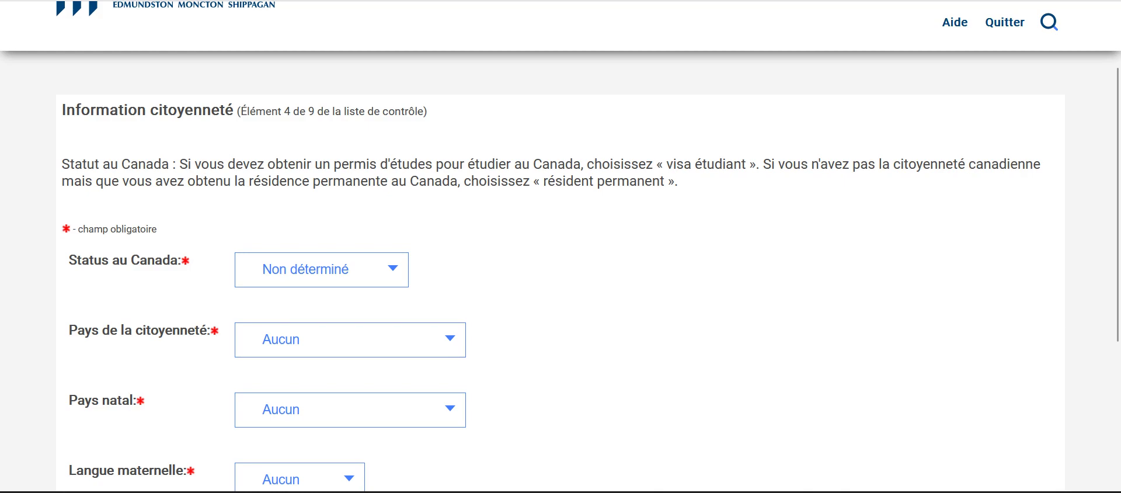
key("alt+Down")
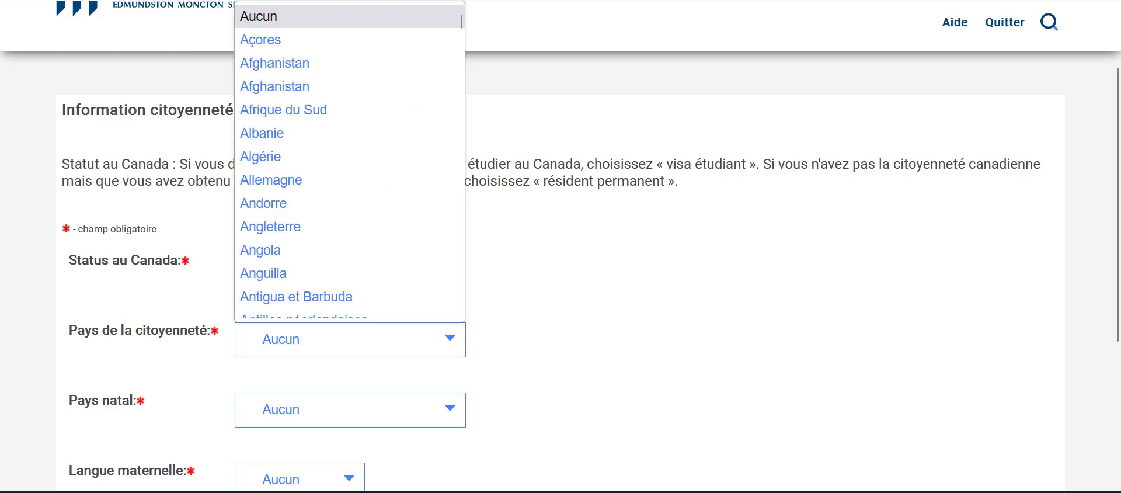
key("Down")
key("Down")
key("Down")
key("Down")
key("Down")
key("Down")
key("Return")
scroll(561, 245, "down", 2)
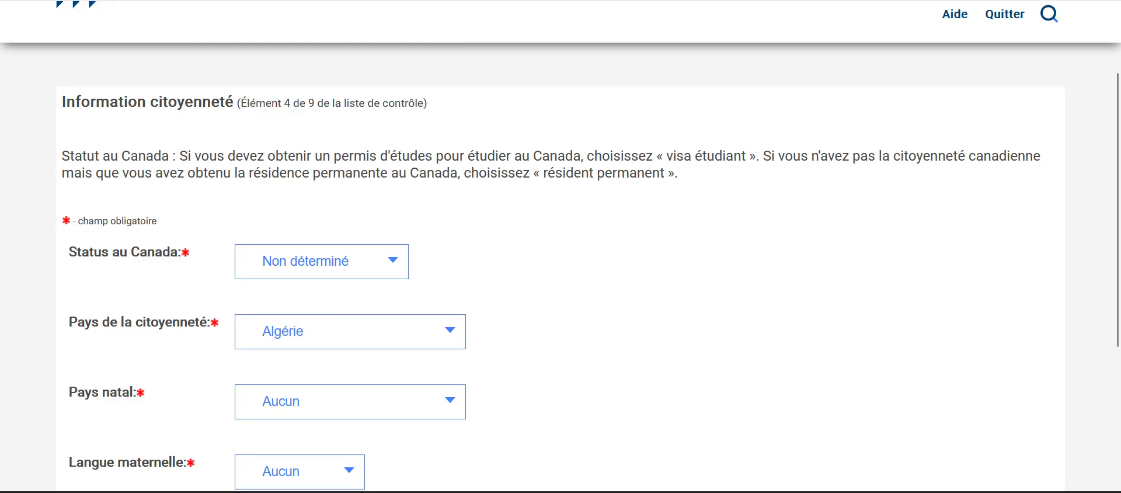
key("Tab")
key("alt+Down")
key("Down")
key("Down")
key("Down")
key("Down")
key("Down")
key("Down")
key("Return")
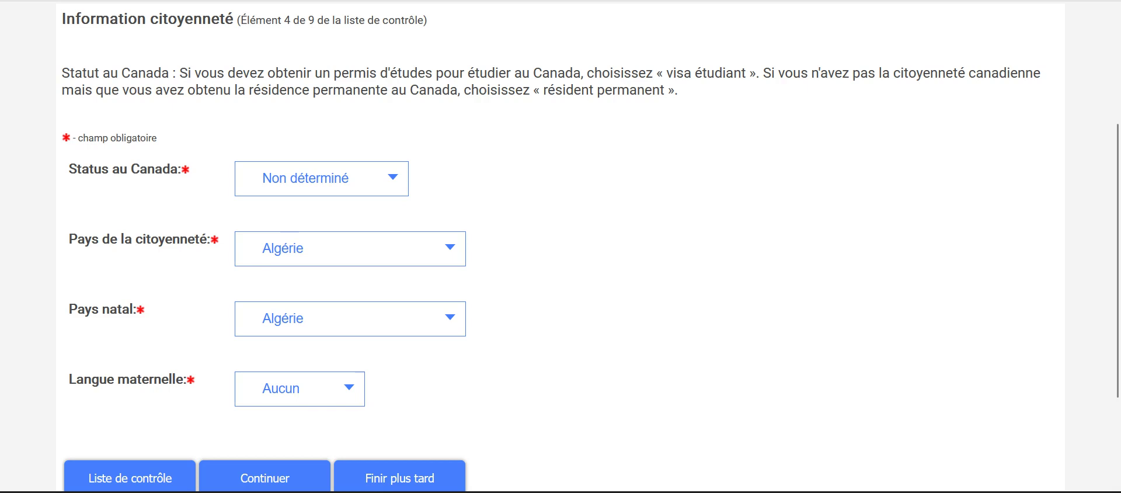
Step: Choose Arabe as the mother tongue and submit the citizenship information
key("Tab")
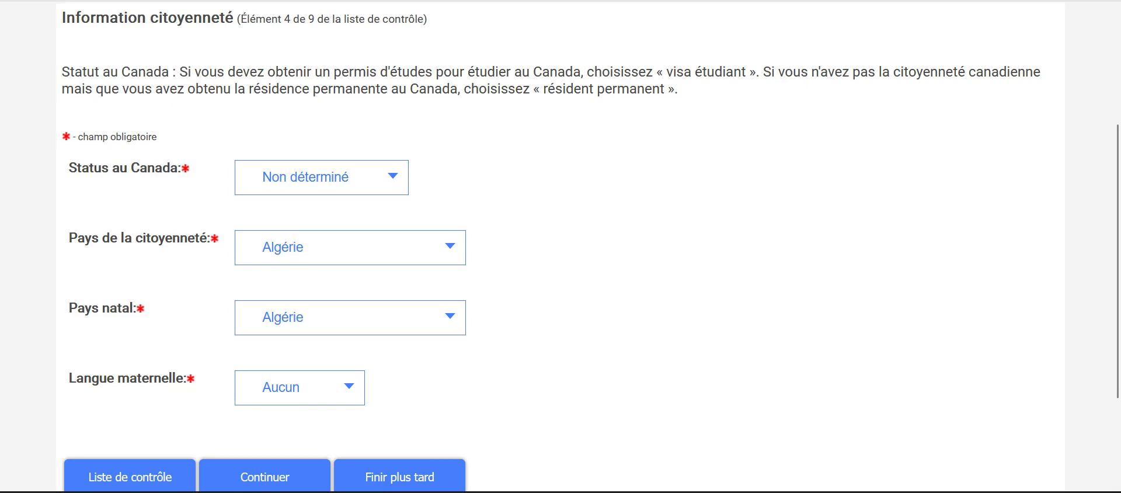
scroll(561, 246, "down", 2)
key("alt+Down")
key("Down")
key("Down")
key("Down")
key("Down")
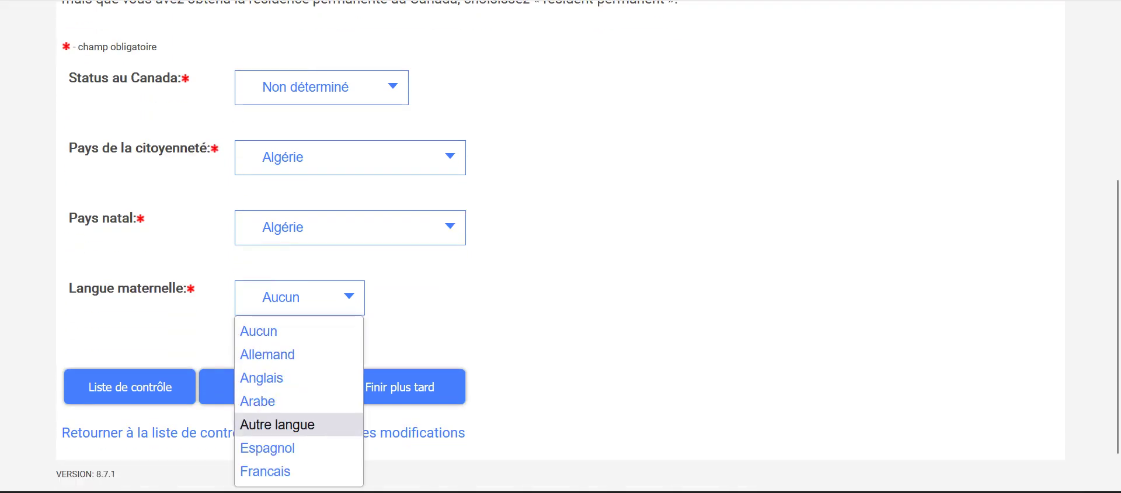
key("Up")
key("Return")
key("Tab")
key("Tab")
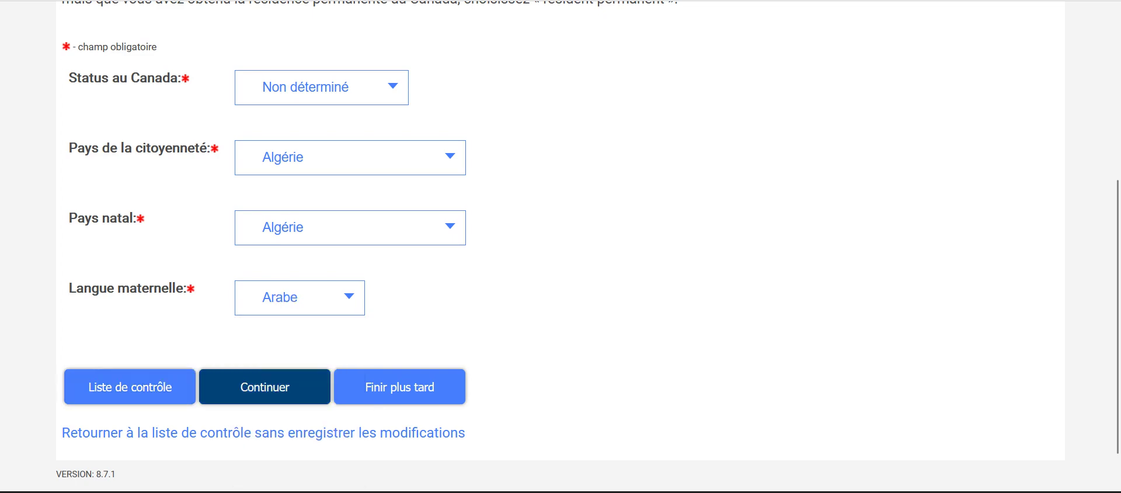
key("Return")
Step: Browse the Programme d'études options, then close the list without choosing
scroll(561, 245, "down", 3)
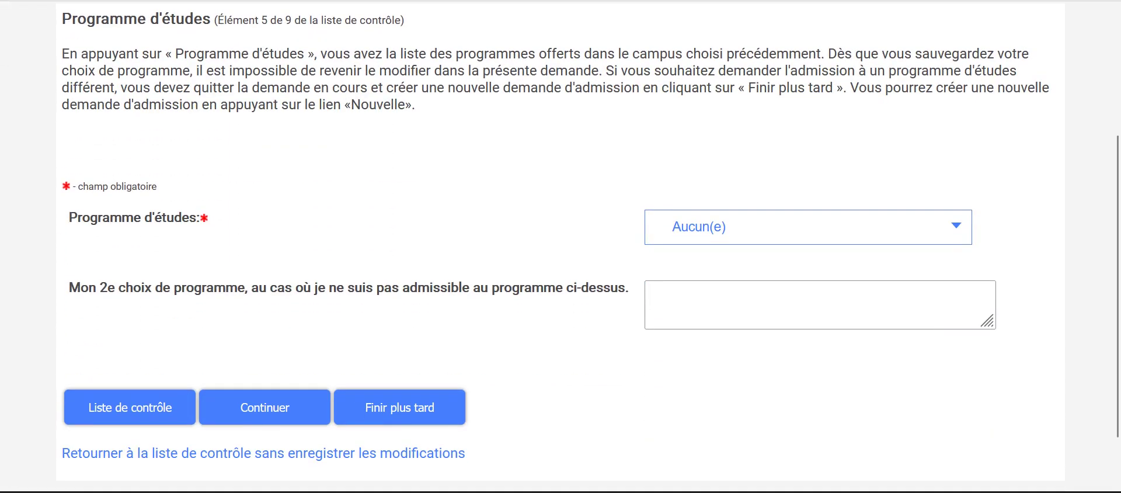
key("alt+Down")
key("Down")
key("Down")
key("Down")
key("Down")
key("Down")
key("Up")
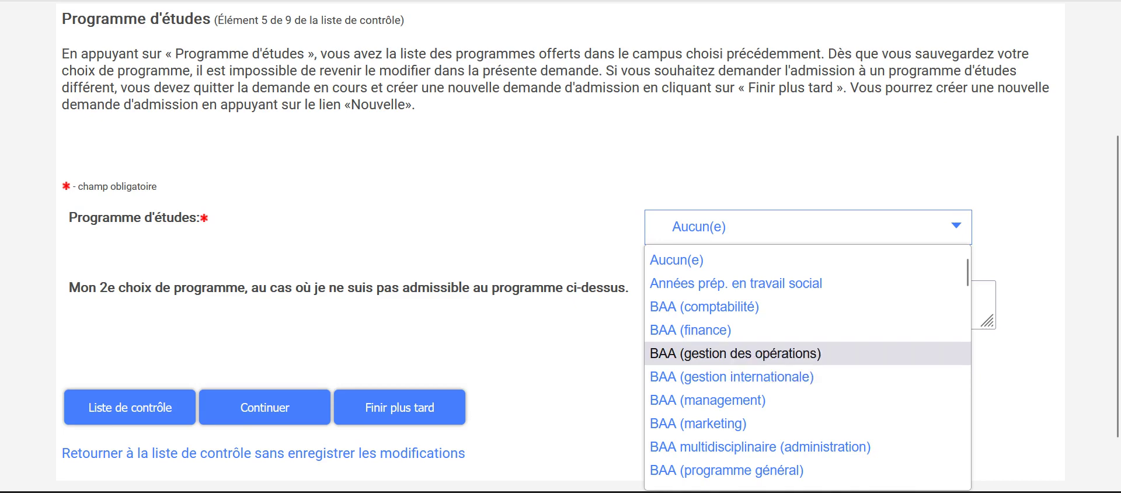
key("Down")
key("Down")
scroll(808, 367, "down", 5)
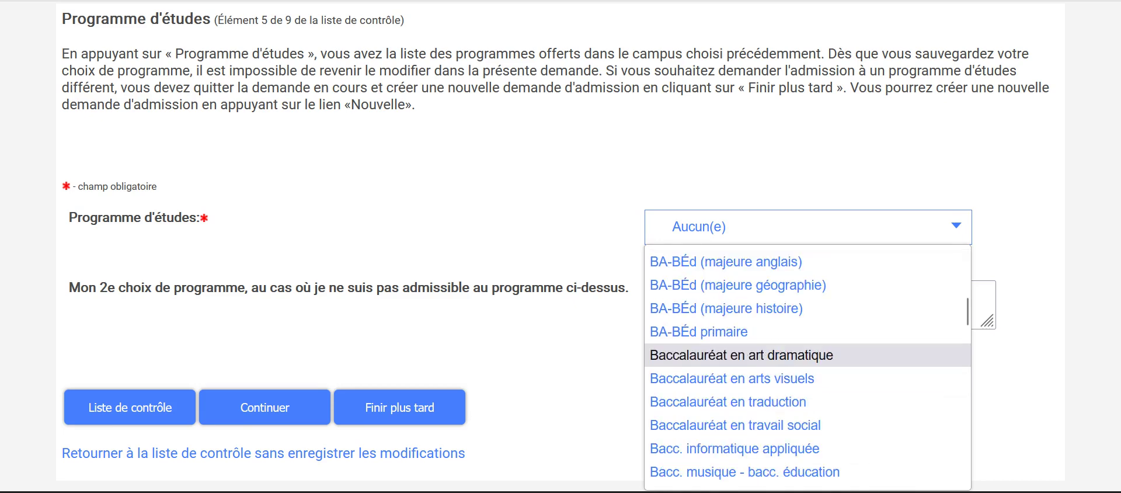
scroll(807, 380, "down", 3)
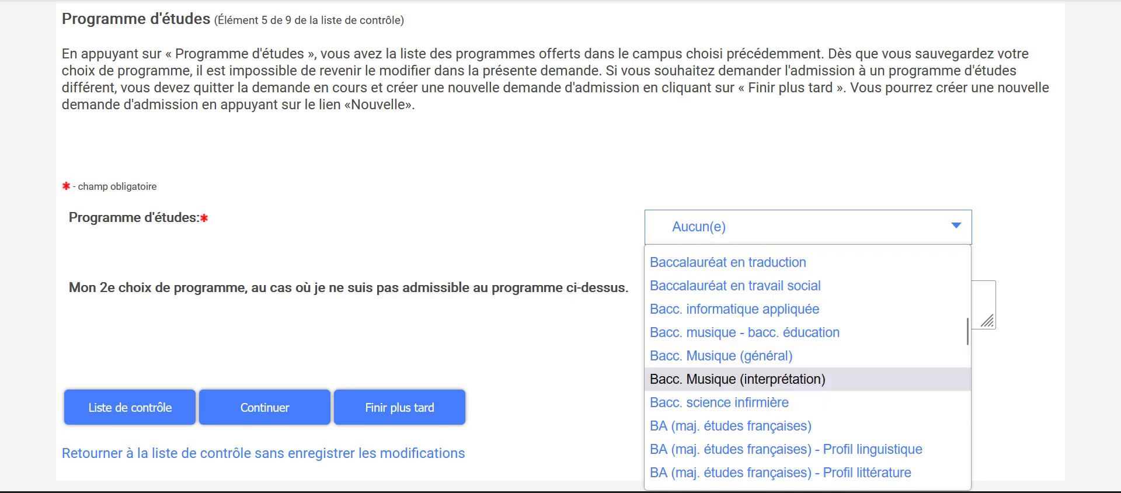
scroll(808, 379, "down", 3)
scroll(808, 367, "up", 3)
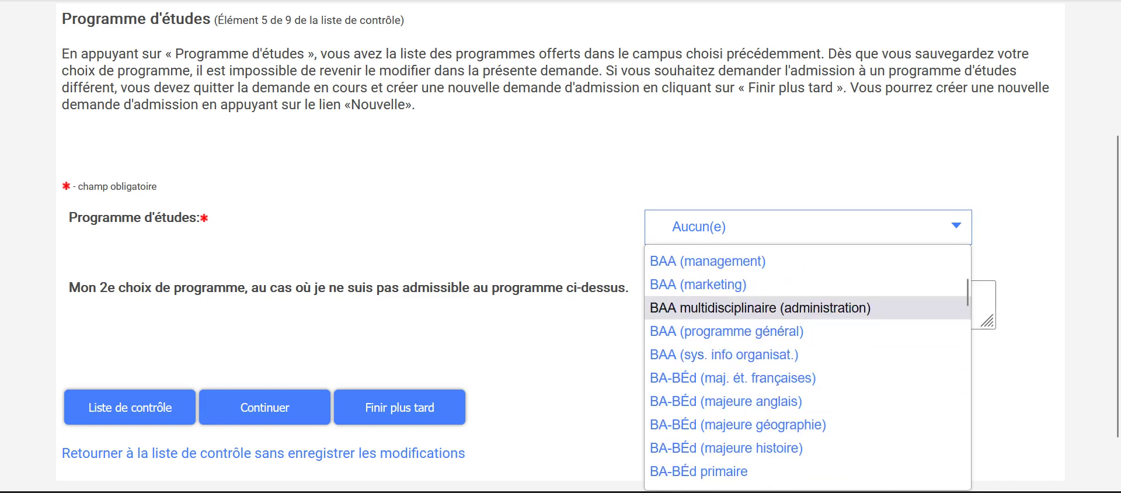
key("Escape")
scroll(560, 245, "up", 3)
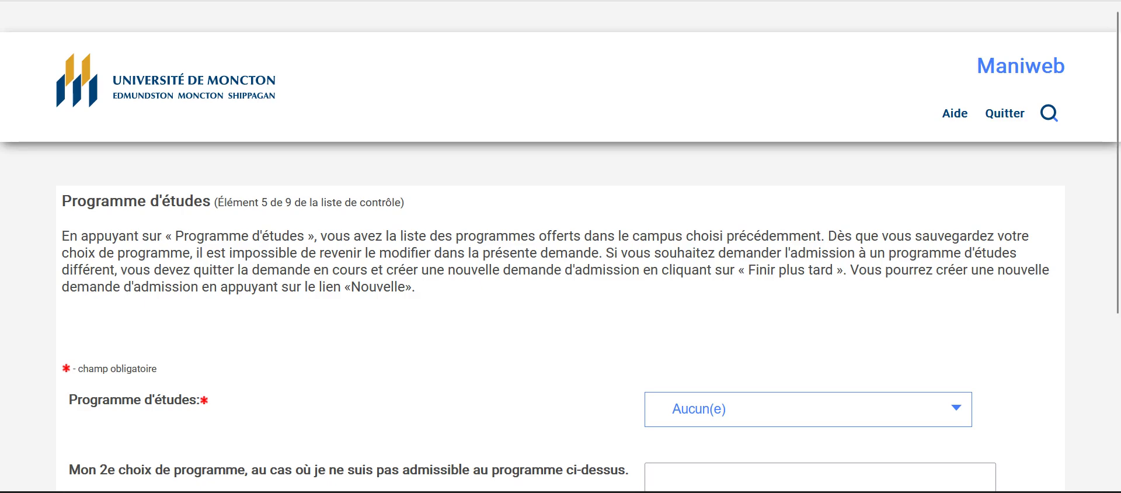
scroll(560, 247, "down", 3)
Step: Choose BAA (gestion internationale) as the study programme
left_click(806, 226)
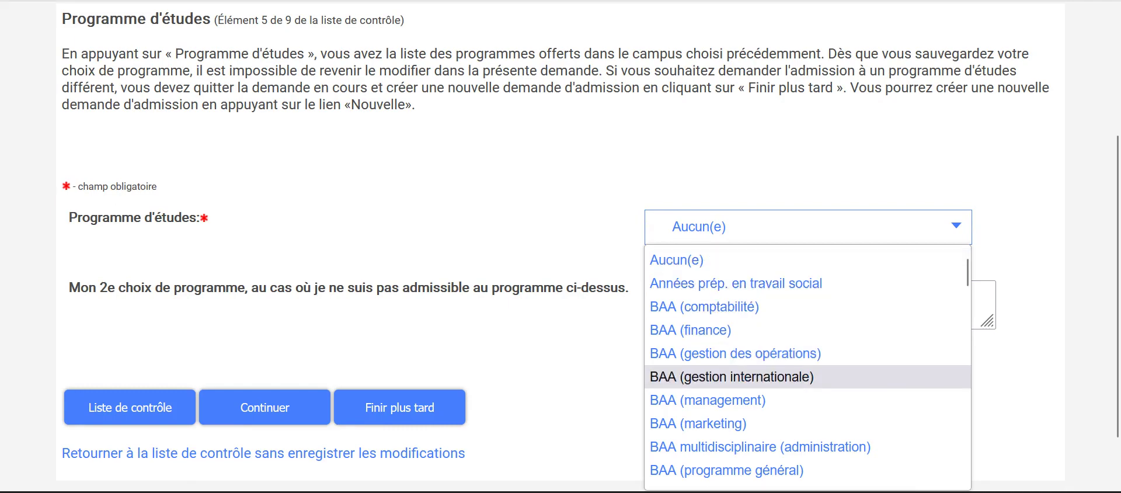
scroll(806, 376, "down", 2)
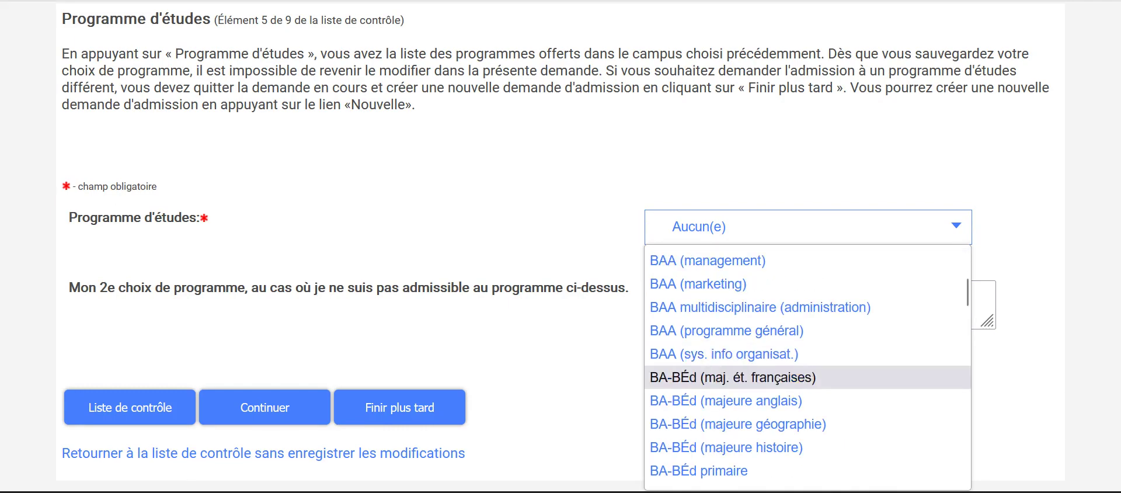
scroll(806, 377, "down", 13)
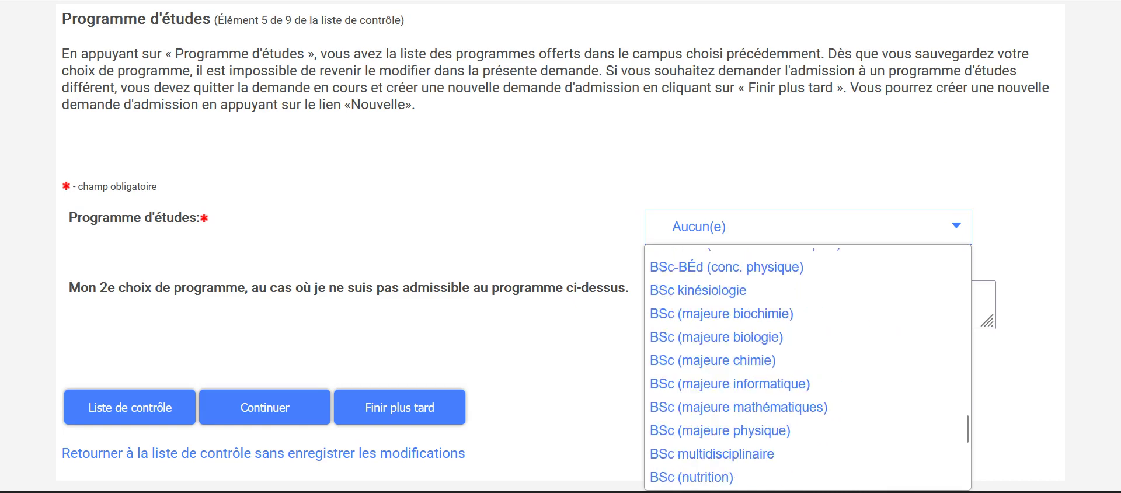
scroll(806, 377, "up", 15)
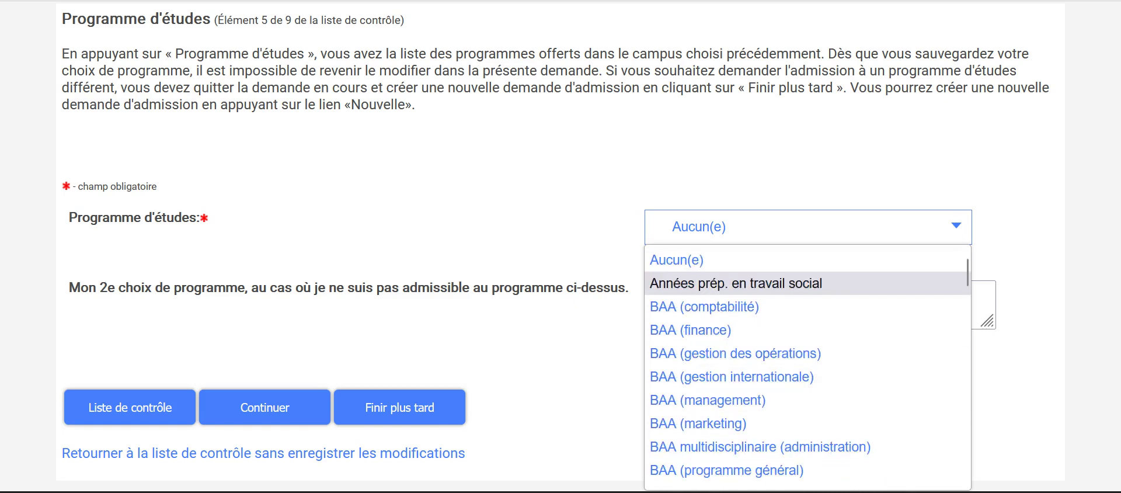
left_click(732, 377)
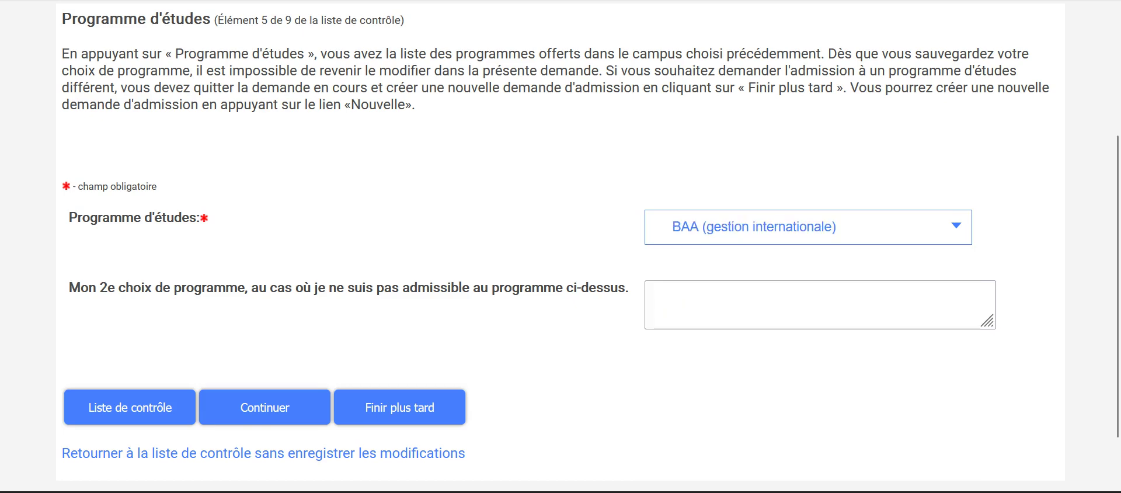
key("Tab")
key("Tab")
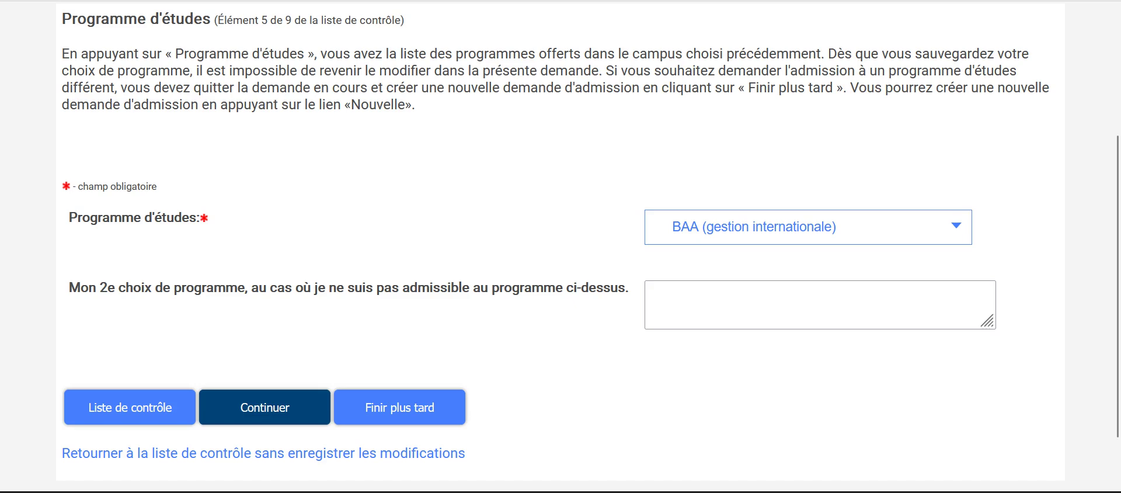
Step: Confirm the programme, then start on the Code école secondaire field of the École secondaire page
key("Return")
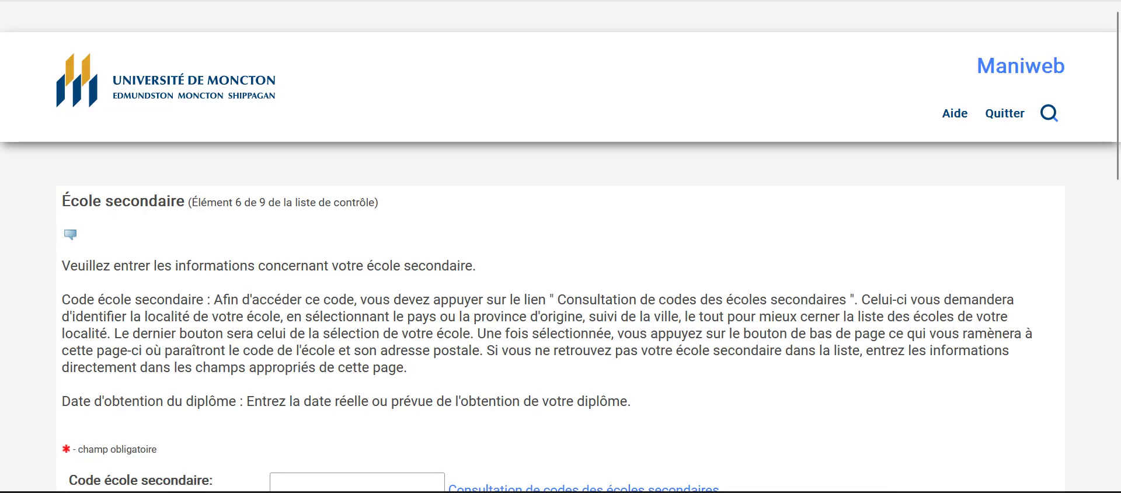
scroll(561, 292, "down", 3)
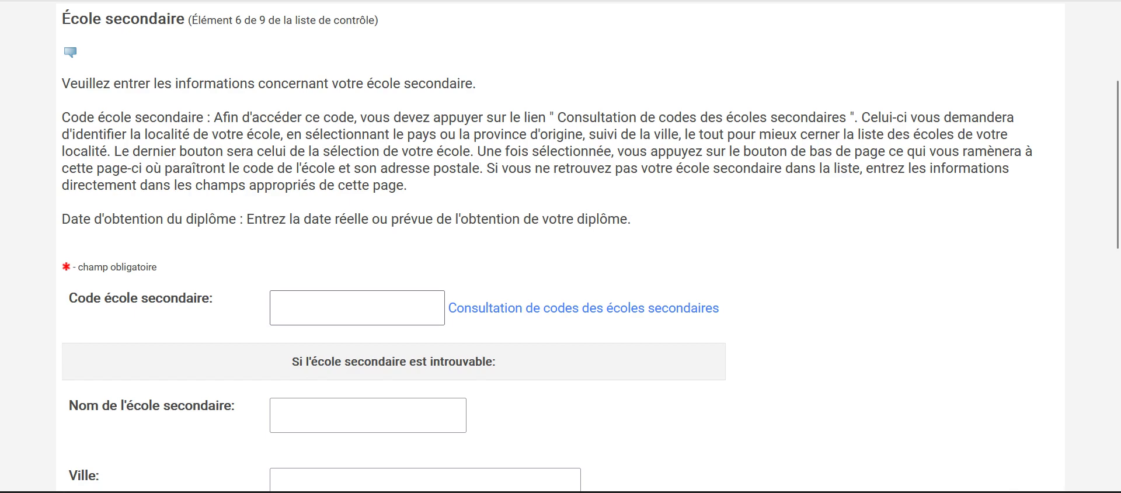
scroll(561, 292, "up", 2)
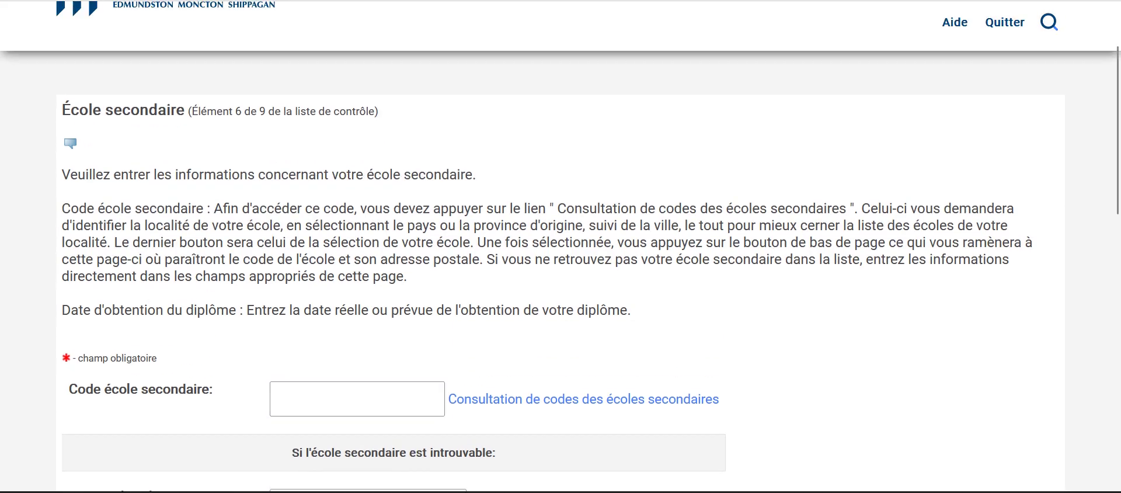
scroll(561, 292, "down", 4)
left_click(350, 216)
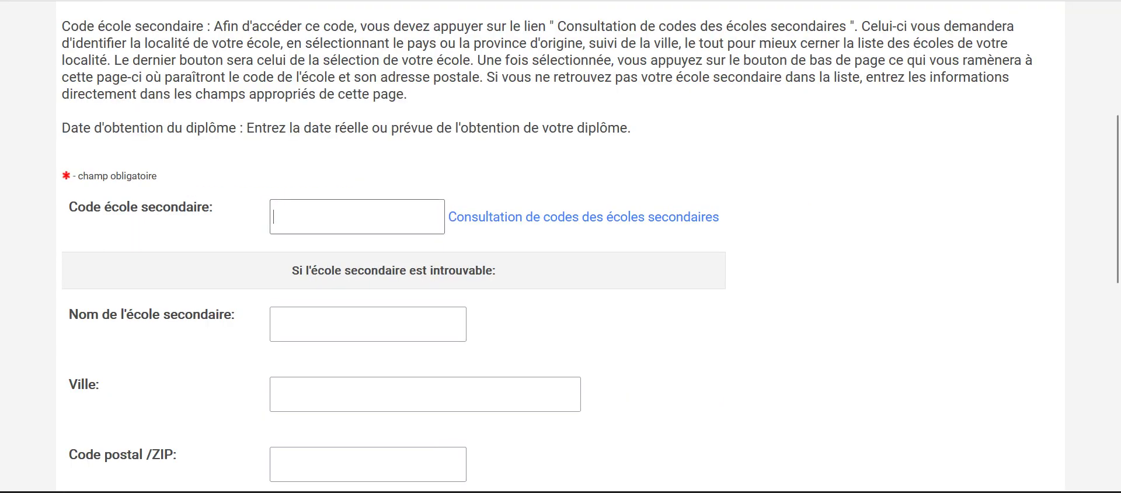
Step: In the school-code lookup, select Algérie as the country and list its cities
left_click(584, 217)
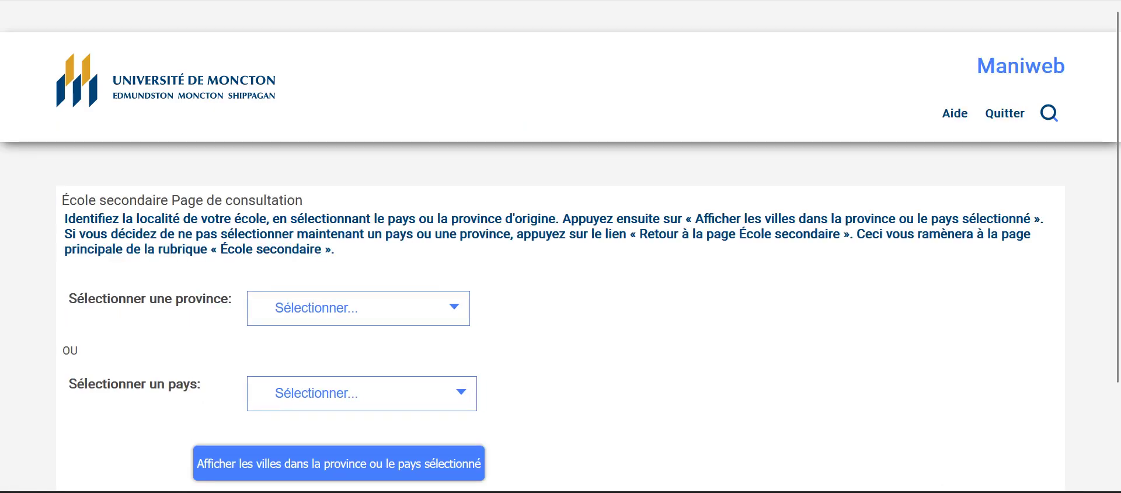
left_click(358, 308)
scroll(358, 146, "down", 5)
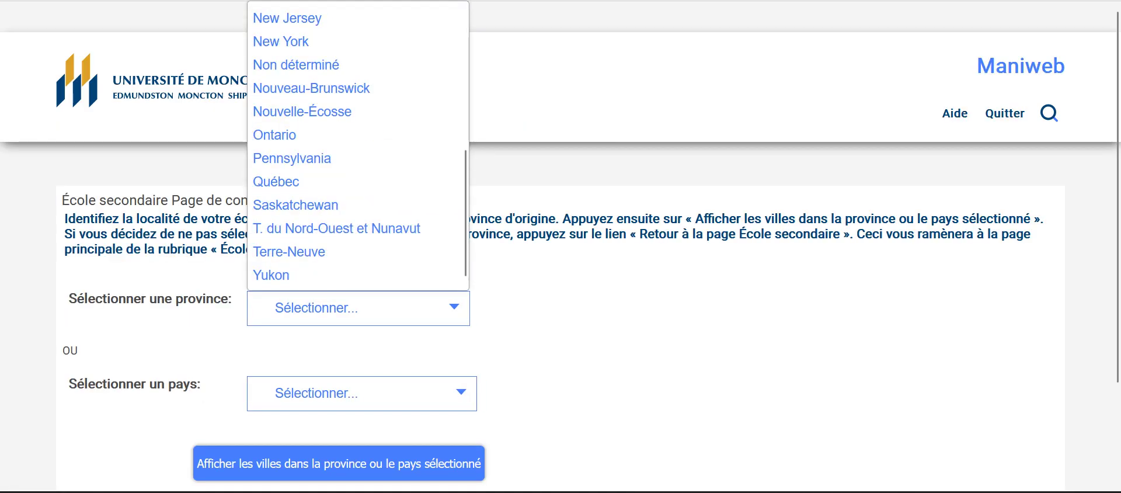
scroll(358, 146, "up", 3)
scroll(358, 193, "up", 2)
scroll(358, 193, "down", 5)
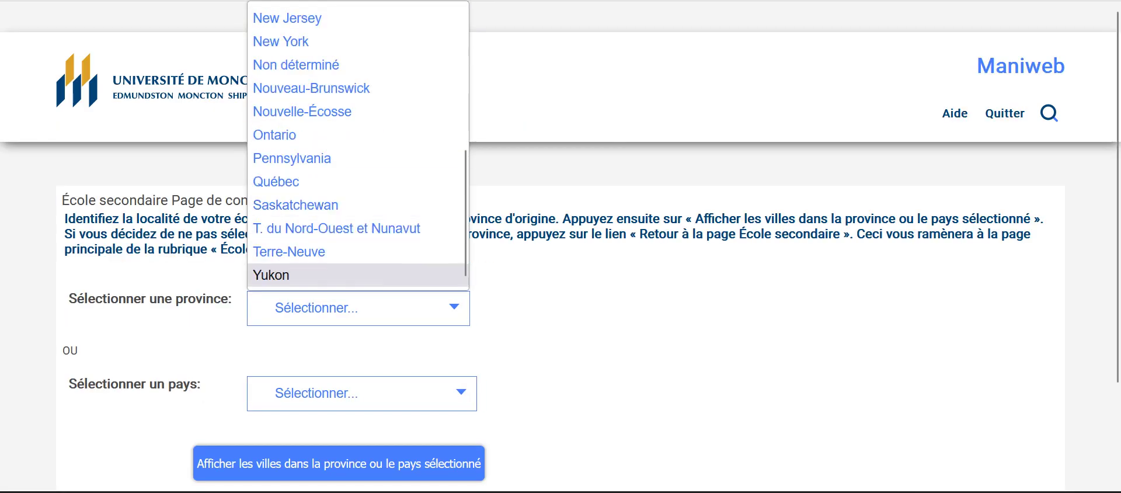
left_click(362, 393)
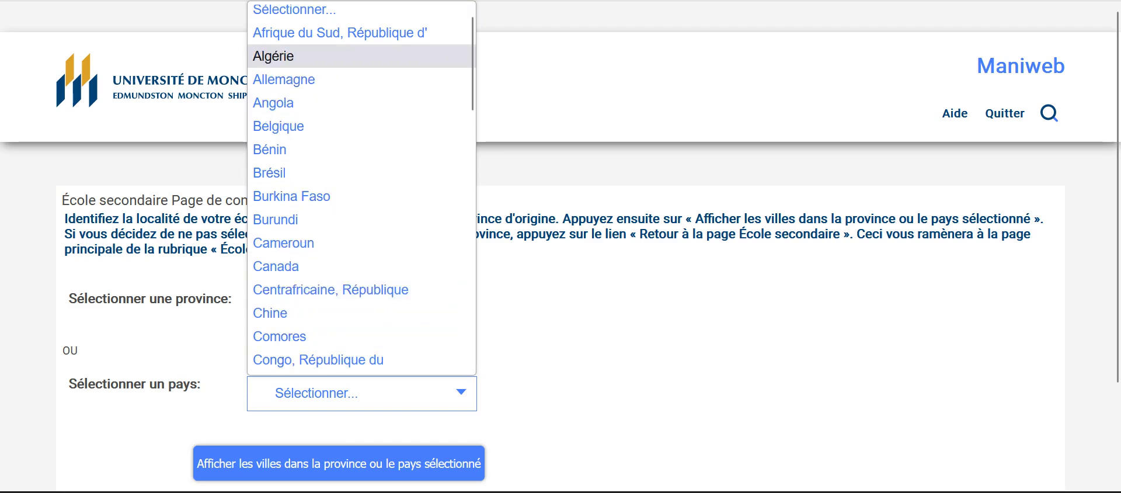
left_click(274, 56)
left_click(358, 308)
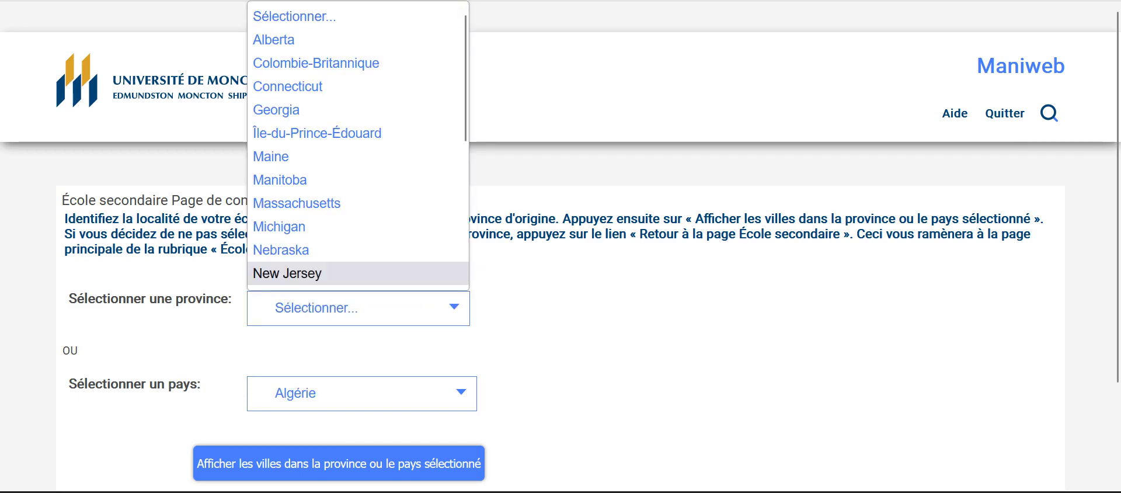
left_click(358, 308)
scroll(339, 372, "down", 2)
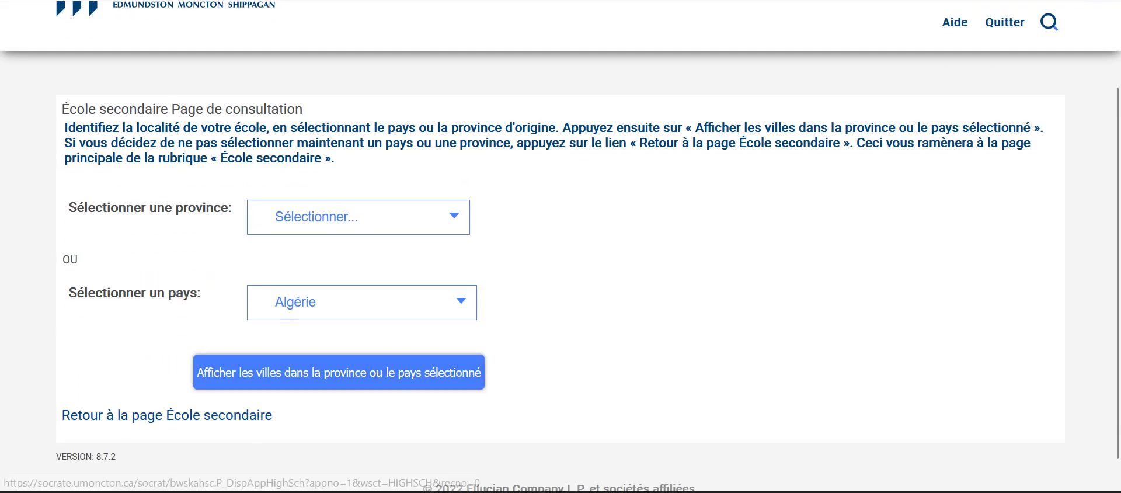
left_click(338, 372)
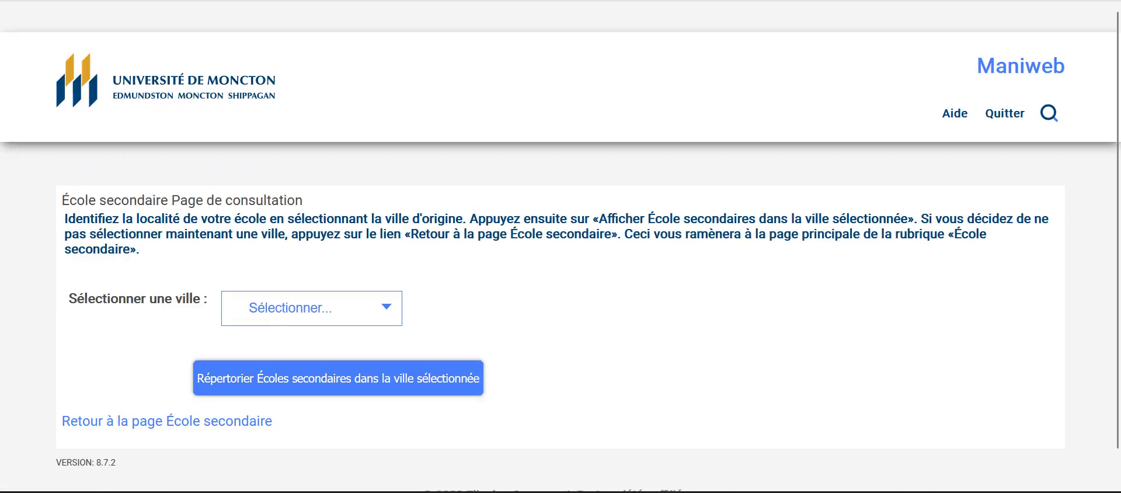
Step: Pick Alger, list its schools, and copy Lycée Omar Ibn Al Khattab into the form
left_click(311, 308)
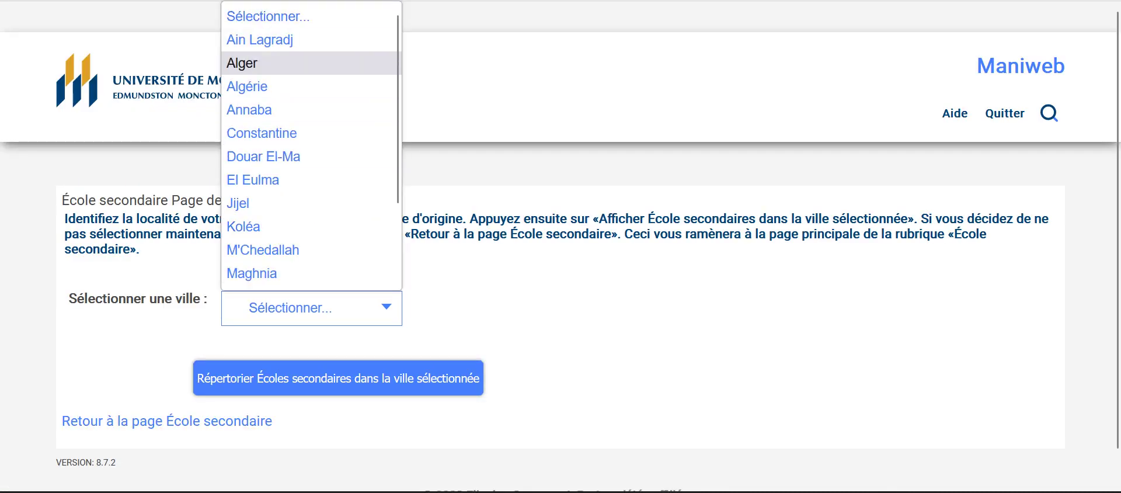
left_click(311, 62)
left_click(339, 378)
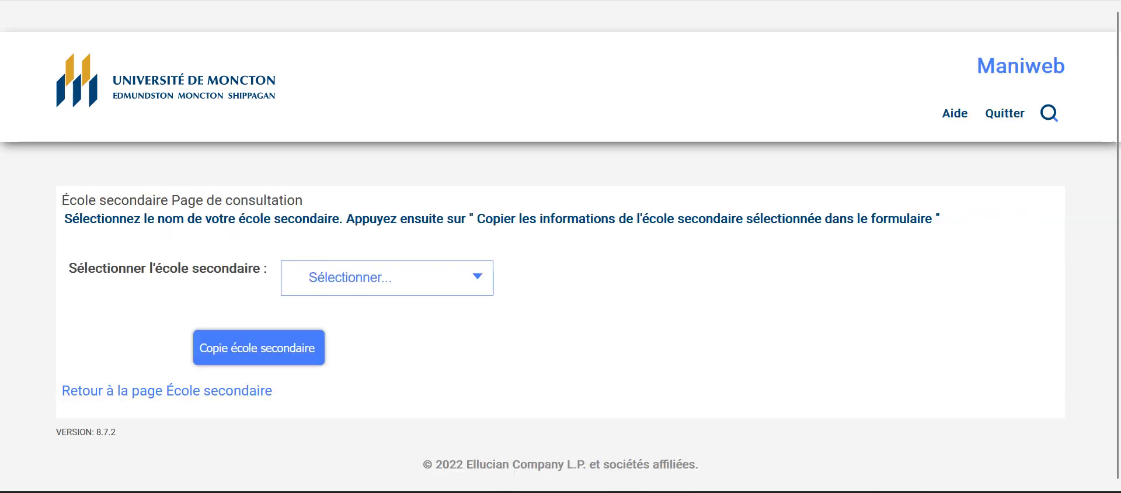
left_click(386, 277)
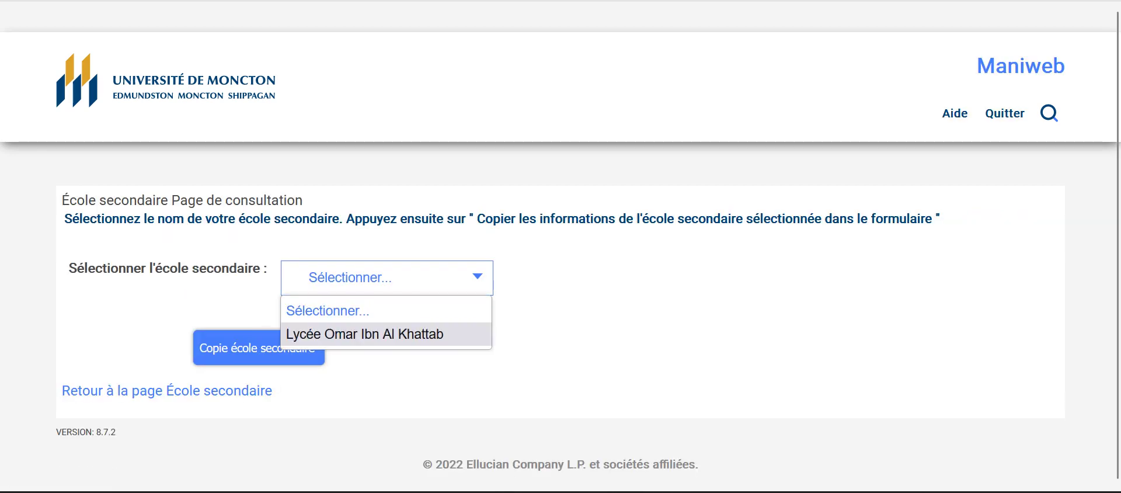
left_click(365, 334)
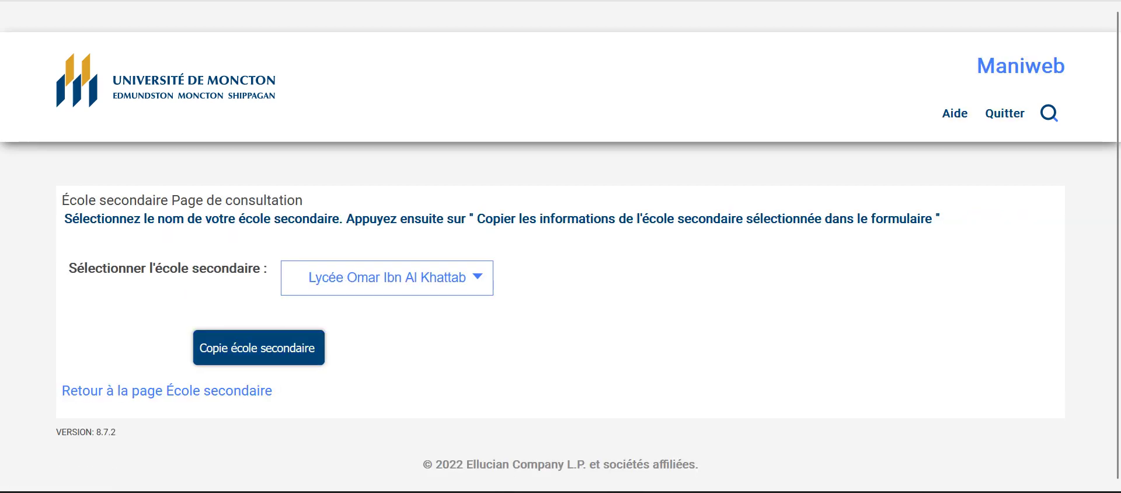
left_click(259, 347)
Step: Scroll the form to check code HCEOIE, Lycée Omar Ibn Al Khattab and Alger
scroll(561, 246, "down", 5)
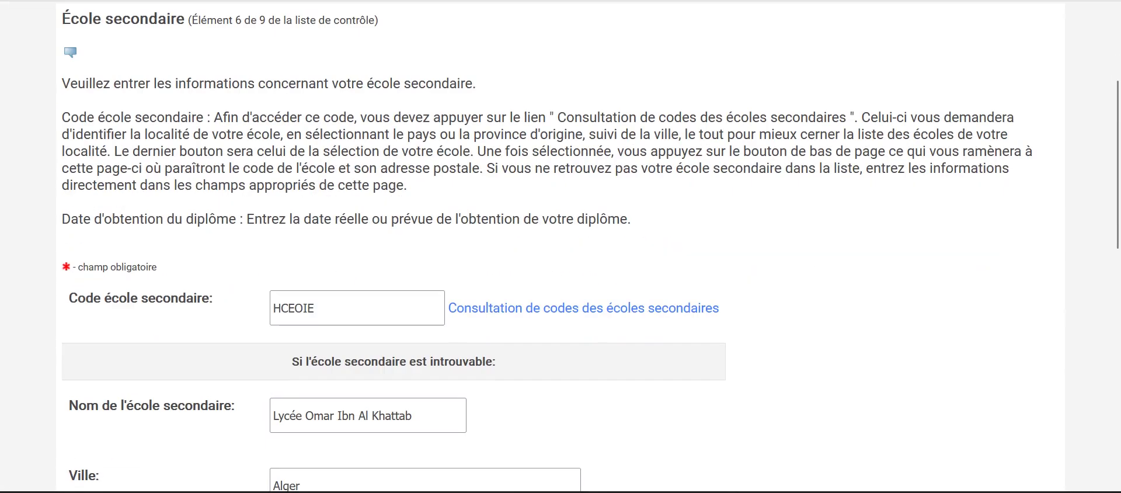
scroll(560, 246, "down", 1)
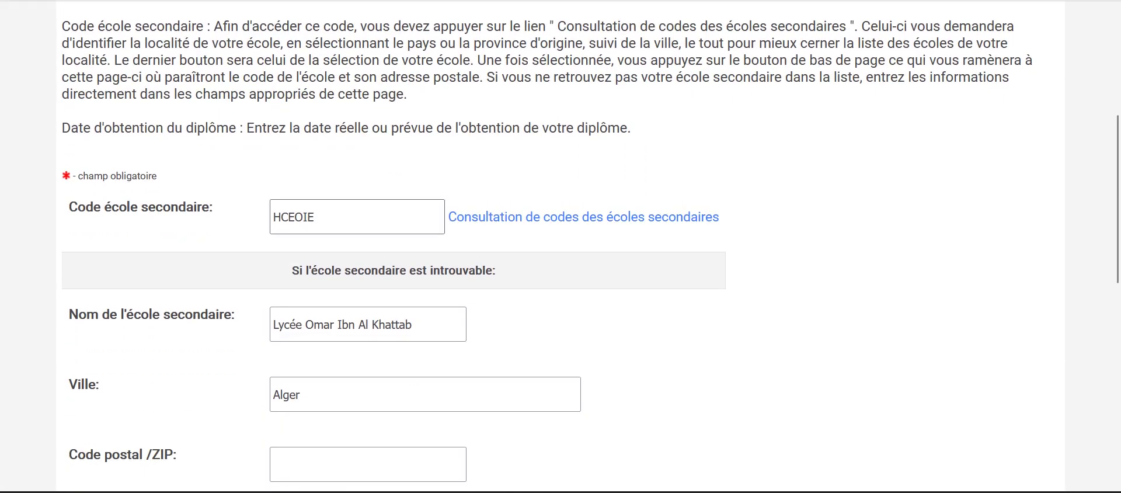
scroll(561, 245, "down", 2)
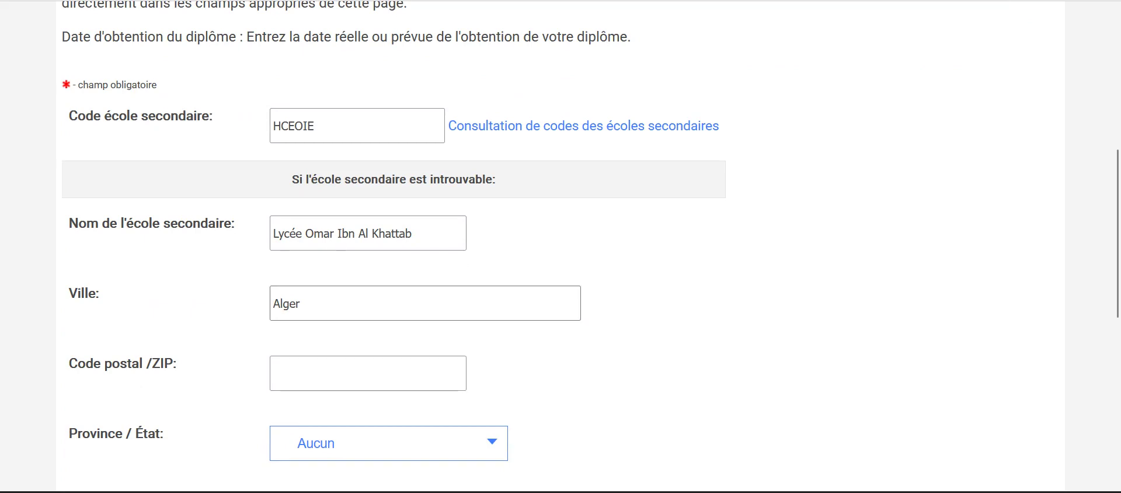
scroll(560, 246, "up", 2)
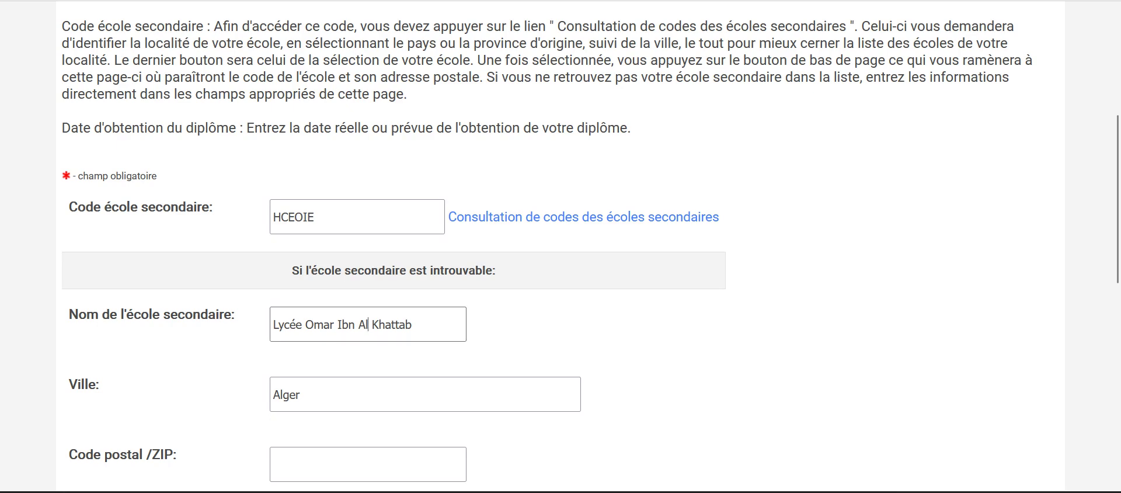
scroll(560, 246, "down", 2)
scroll(560, 245, "up", 2)
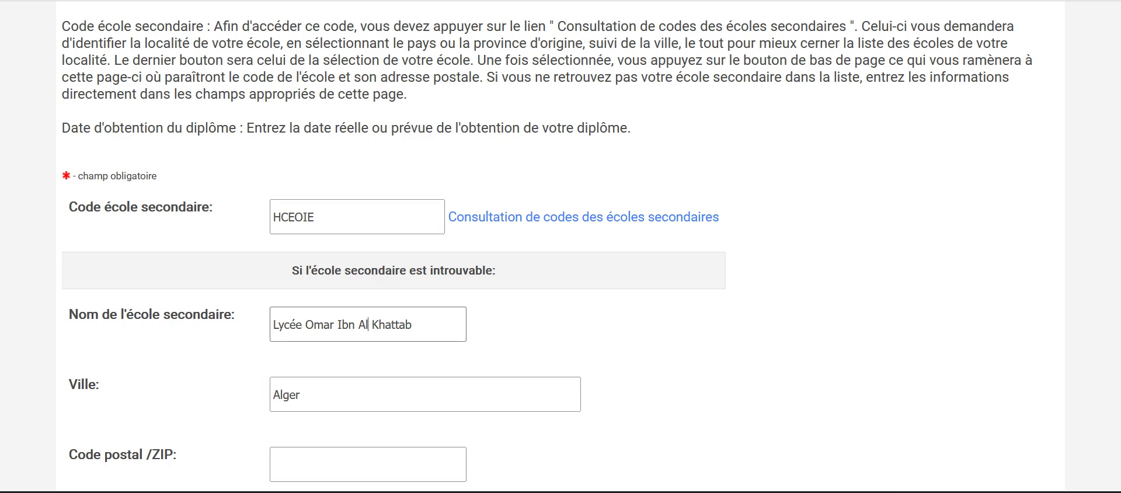
scroll(561, 245, "down", 2)
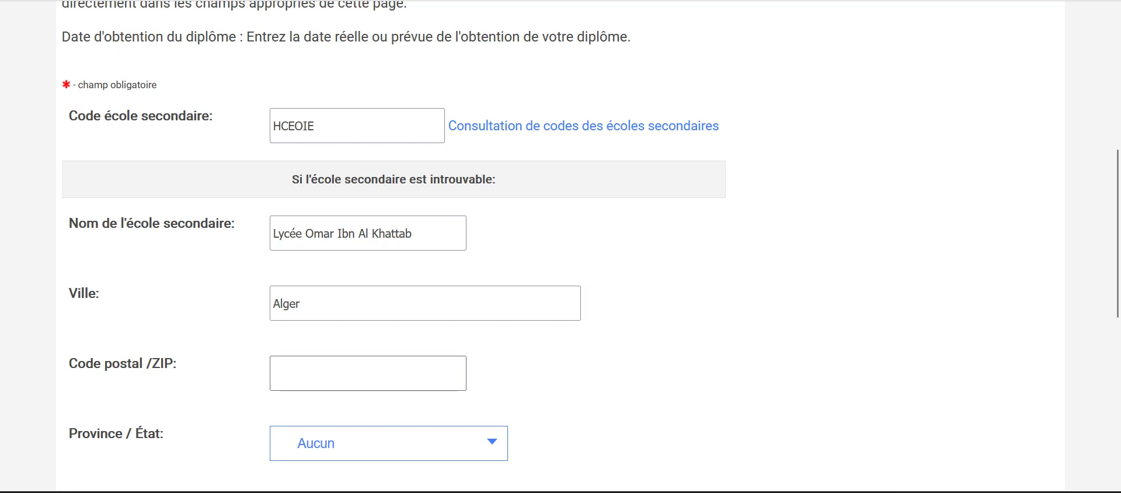
Step: Enter postal code 16000 and leave the province or state as Aucun
type("16000")
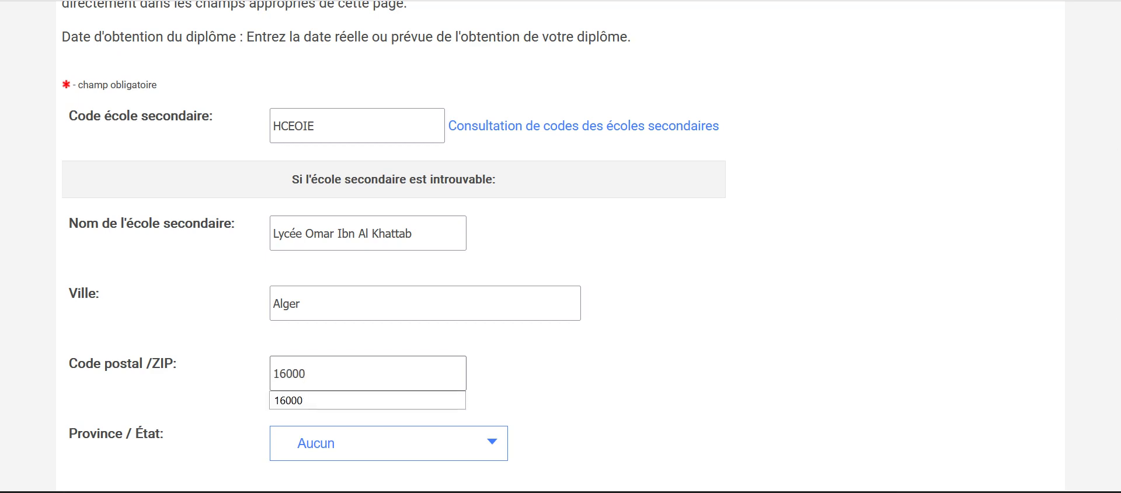
key("Down")
key("Return")
scroll(561, 245, "down", 4)
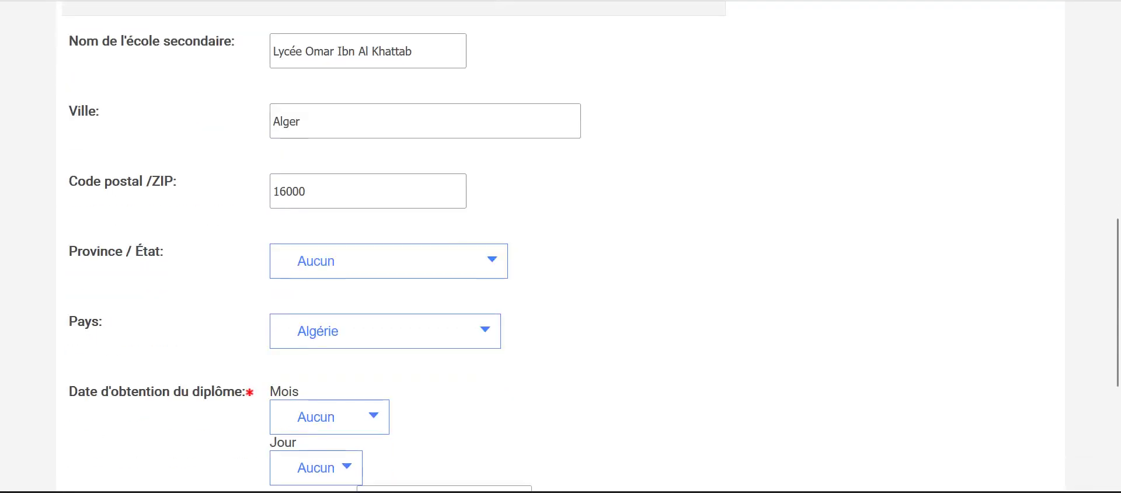
left_click(389, 261)
left_click(389, 261)
left_click(389, 261)
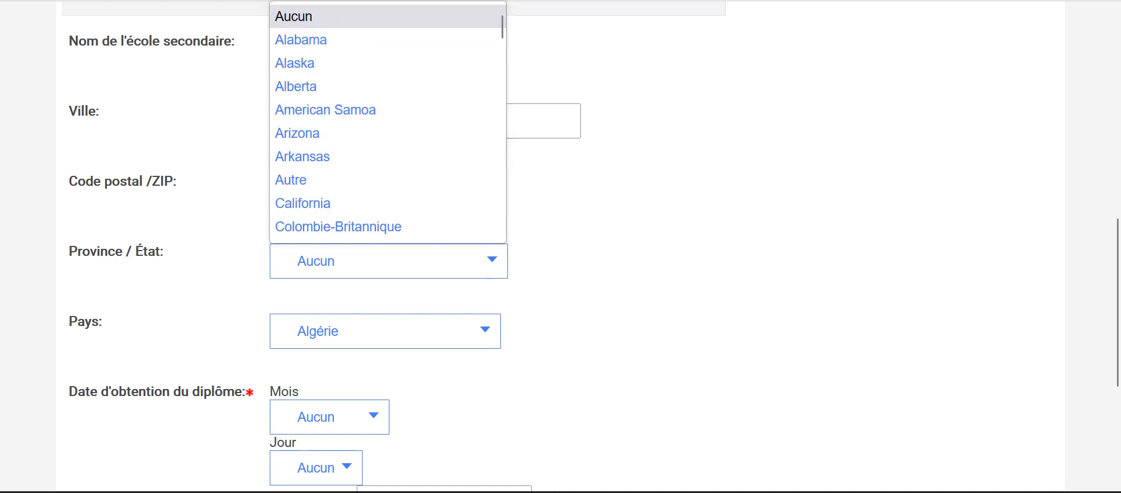
key("Escape")
scroll(561, 245, "down", 2)
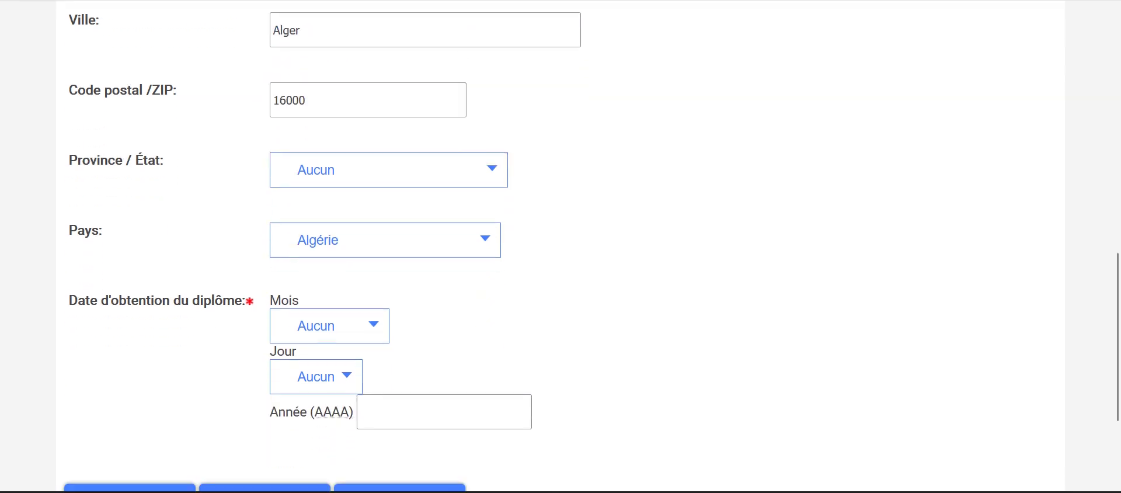
Step: Set the graduation date to 05 Septembre 2022 and save the school entry
left_click(330, 325)
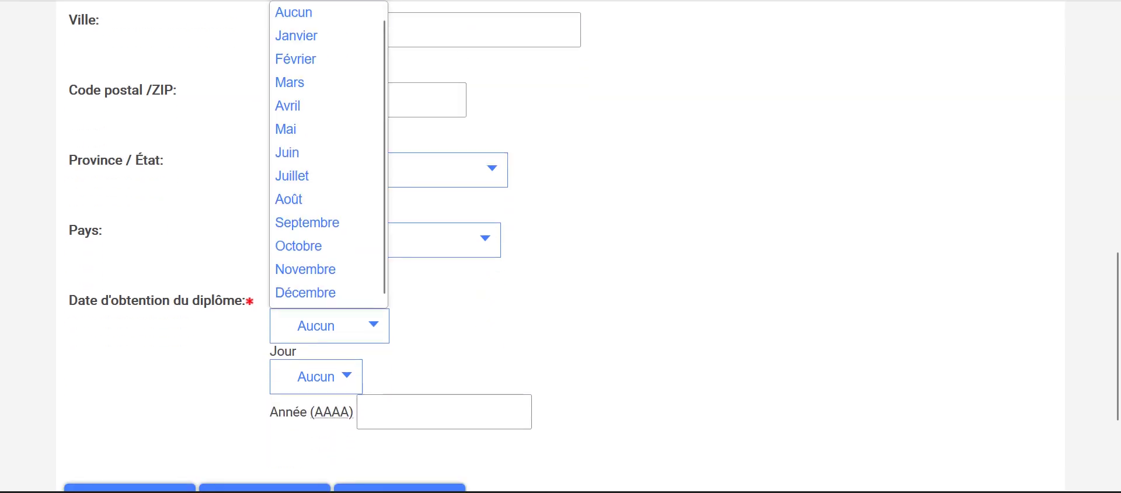
key("Down")
key("Return")
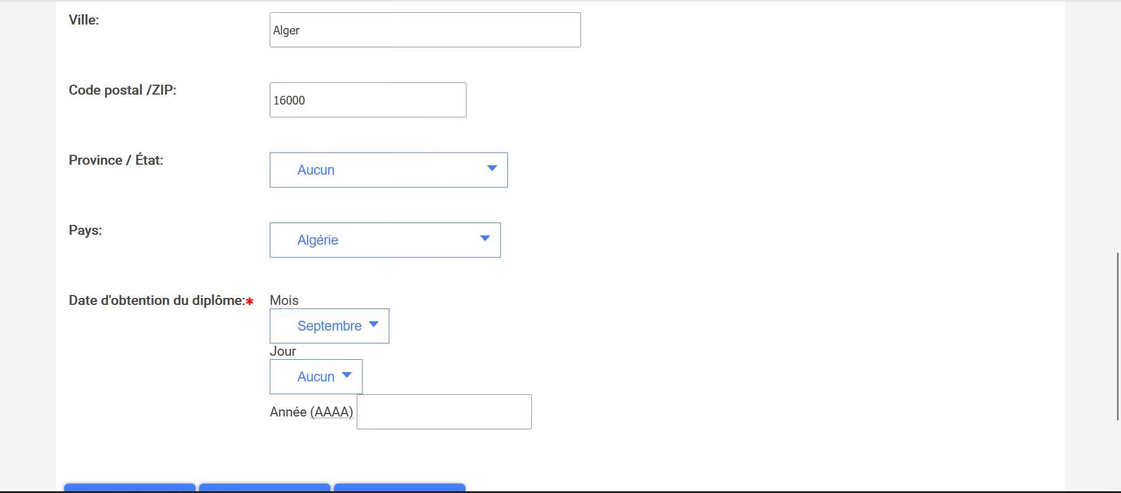
left_click(316, 377)
scroll(315, 175, "down", 5)
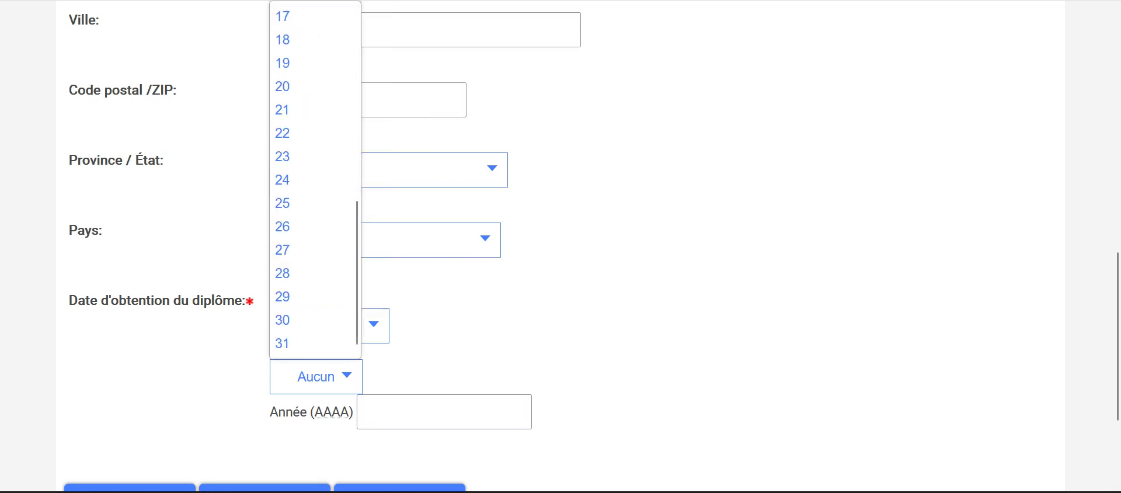
scroll(313, 226, "up", 5)
left_click(313, 134)
scroll(561, 245, "down", 3)
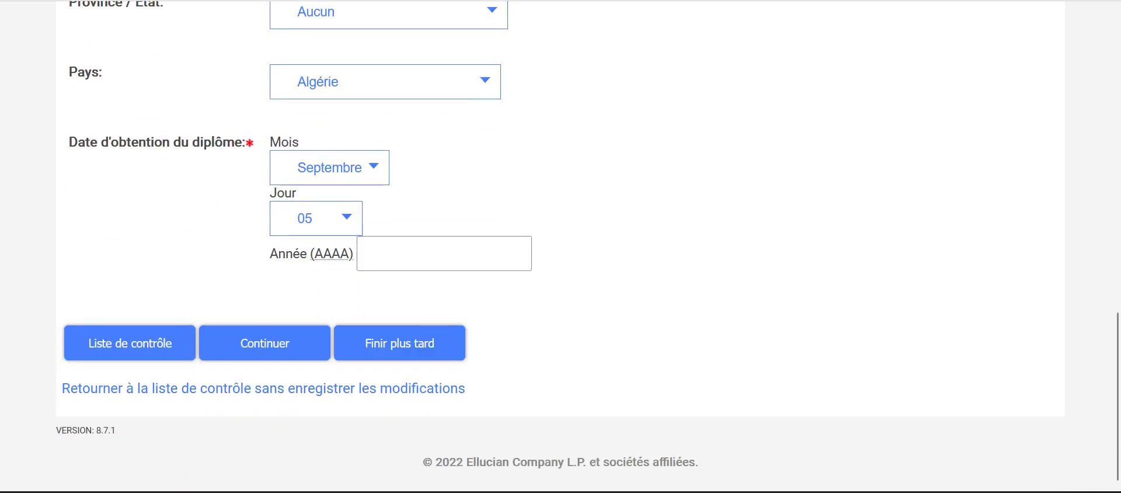
left_click(408, 95)
type("2022")
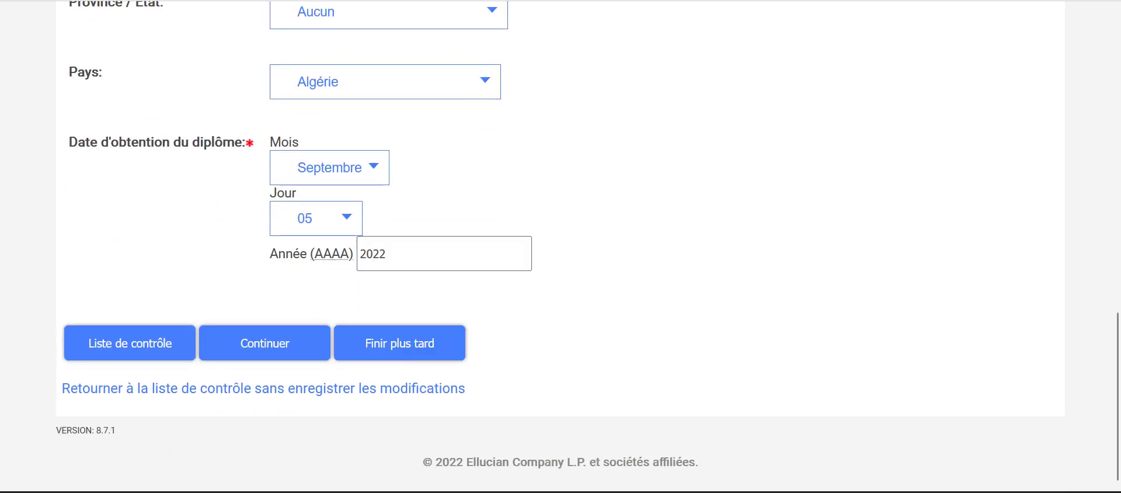
left_click(264, 343)
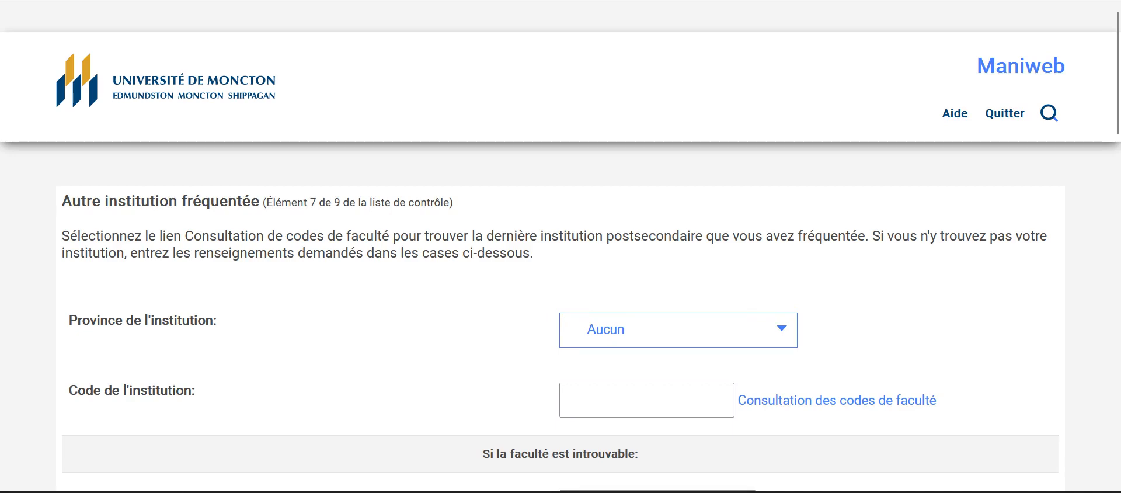
Step: Open the institution code lookup, set the country to Algérie and list its cities
left_click(678, 330)
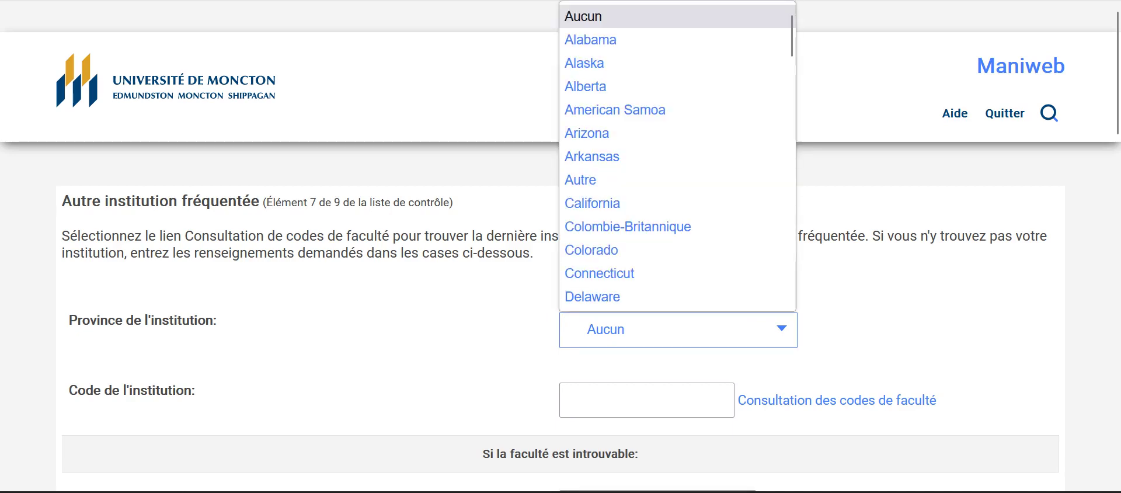
key("Escape")
scroll(561, 292, "down", 3)
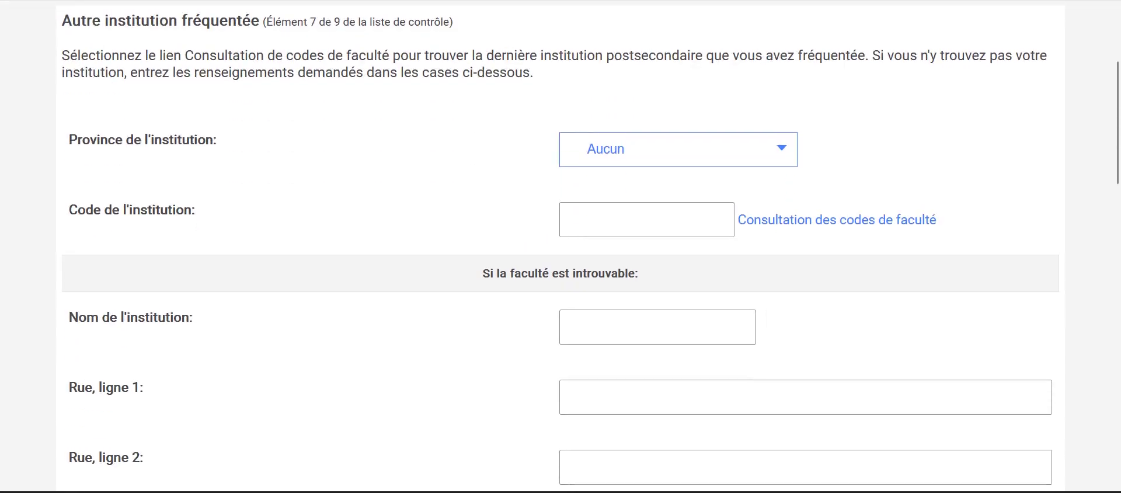
scroll(561, 292, "up", 3)
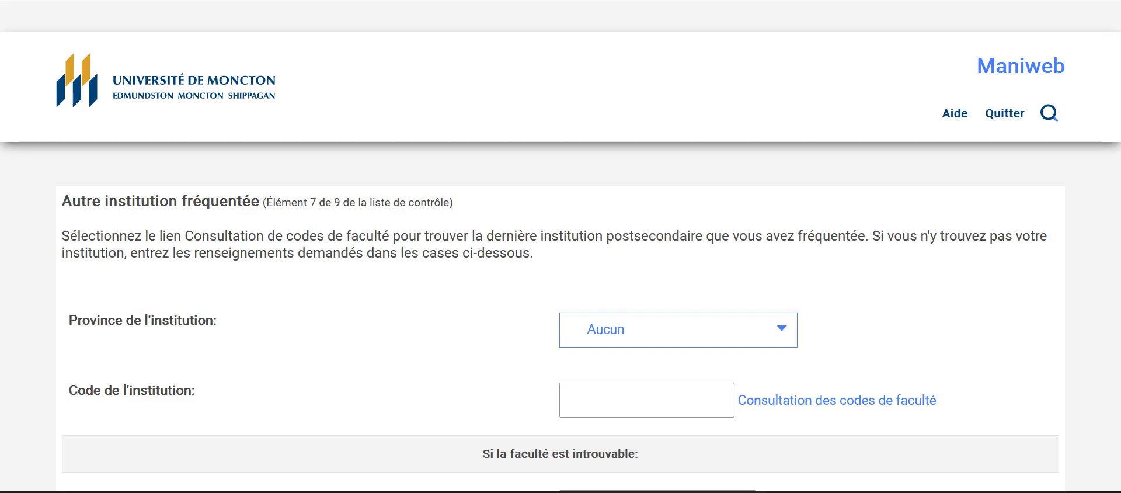
scroll(560, 245, "down", 2)
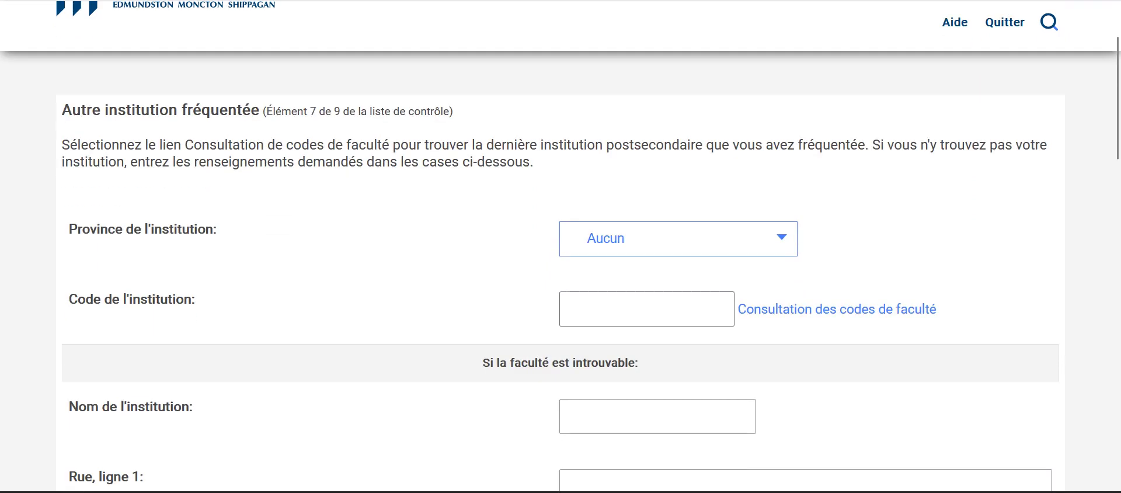
left_click(837, 309)
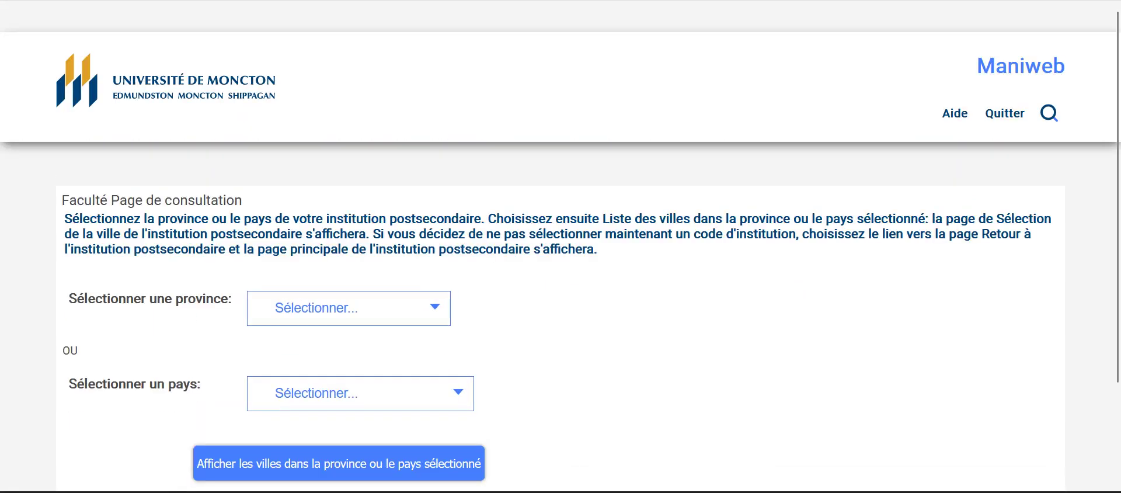
left_click(361, 393)
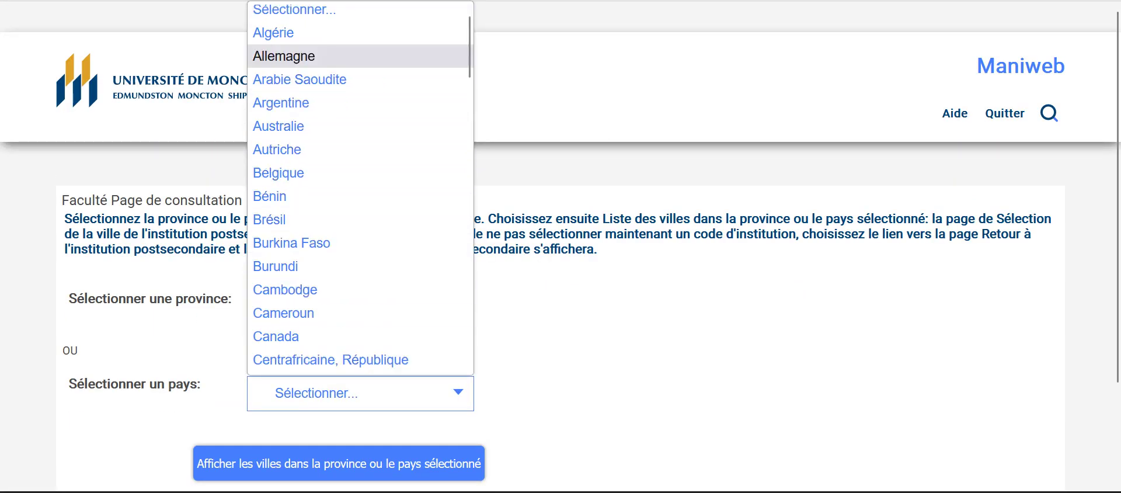
key("Up")
key("Return")
key("Tab")
key("Return")
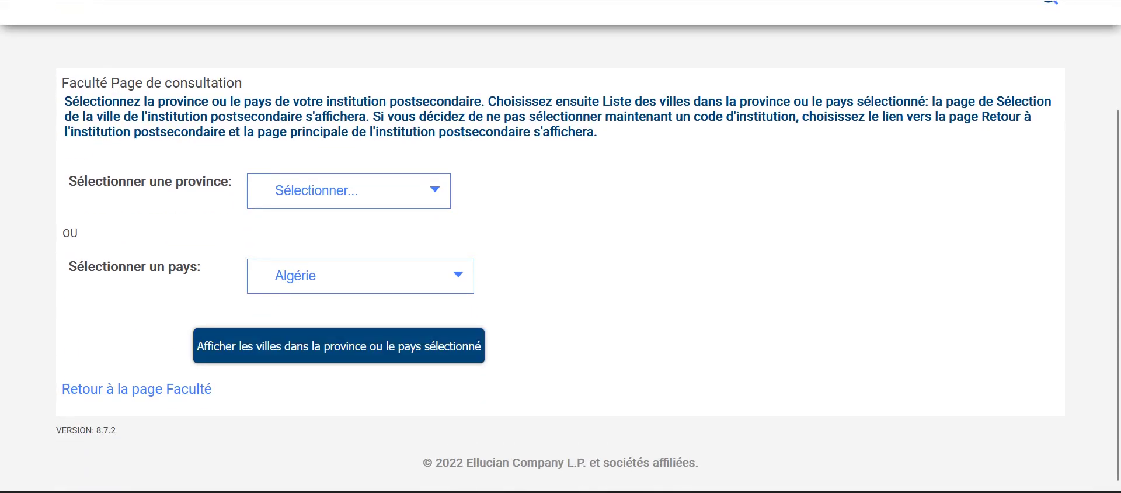
Step: Pick Alger, choose Université S.T.H.B. and copy its details, giving code HCUSTH
key("alt+Down")
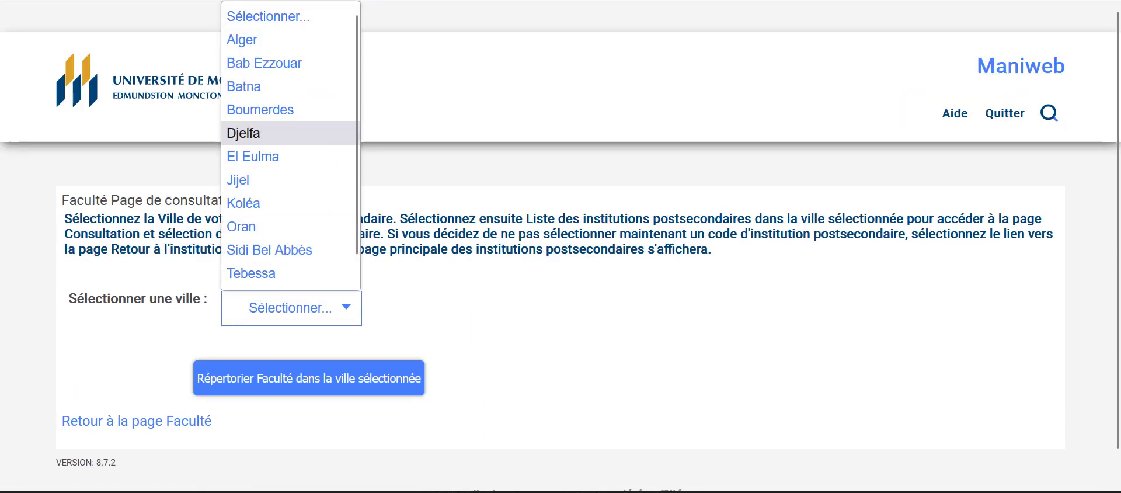
key("Up")
key("Up")
key("Up")
key("Up")
key("Return")
key("Tab")
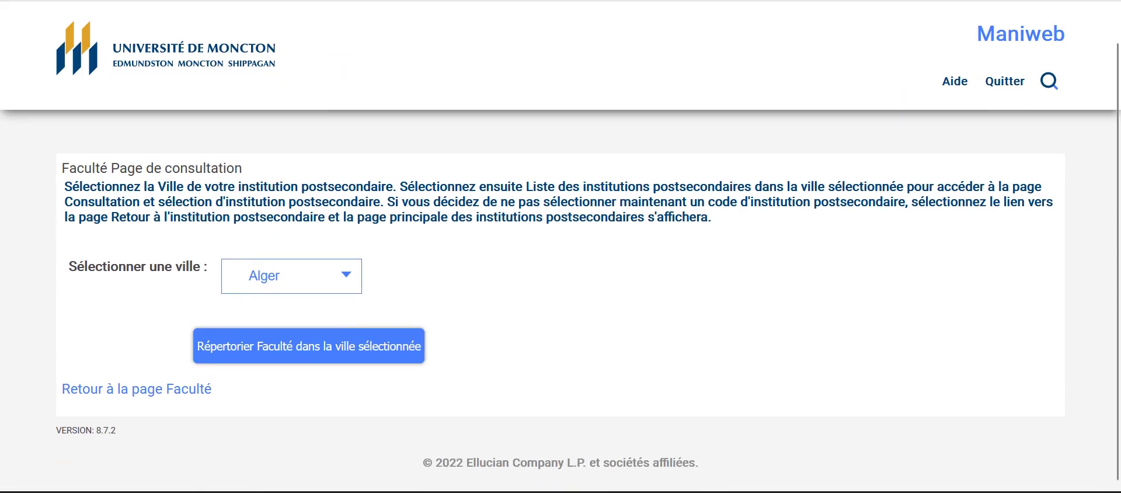
key("Return")
key("alt+Down")
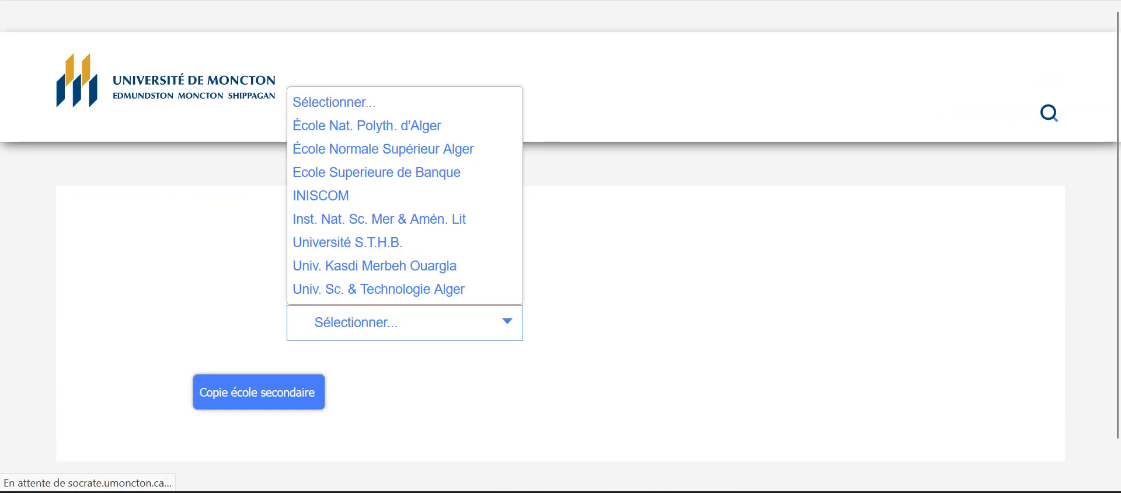
key("Down")
key("Down")
key("Down")
key("Down")
key("Down")
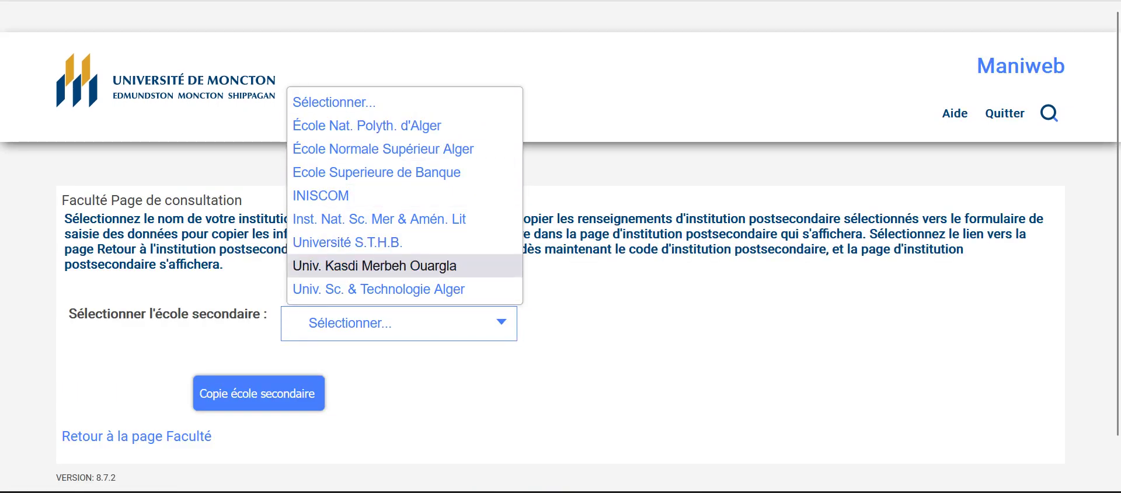
key("Down")
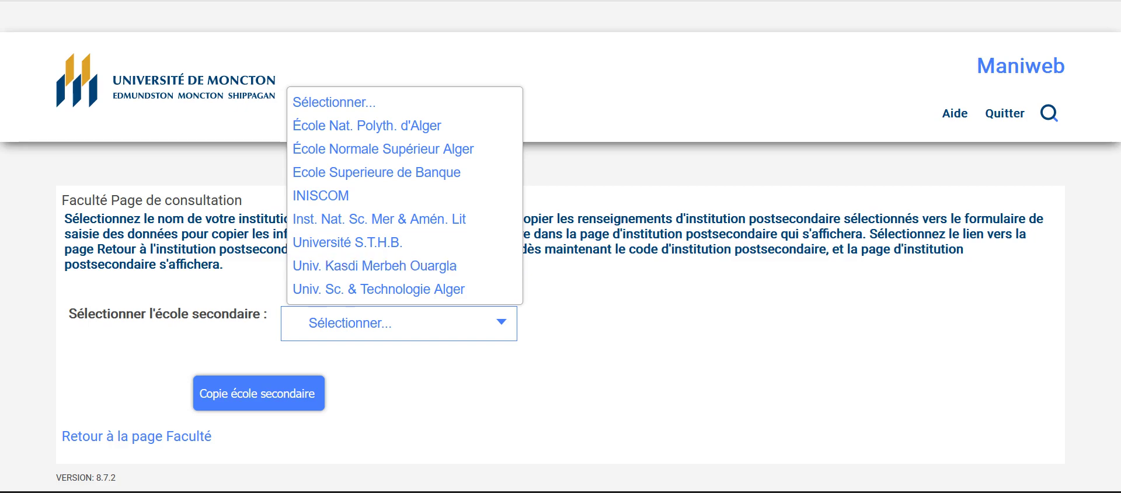
key("Up")
key("Up")
key("Return")
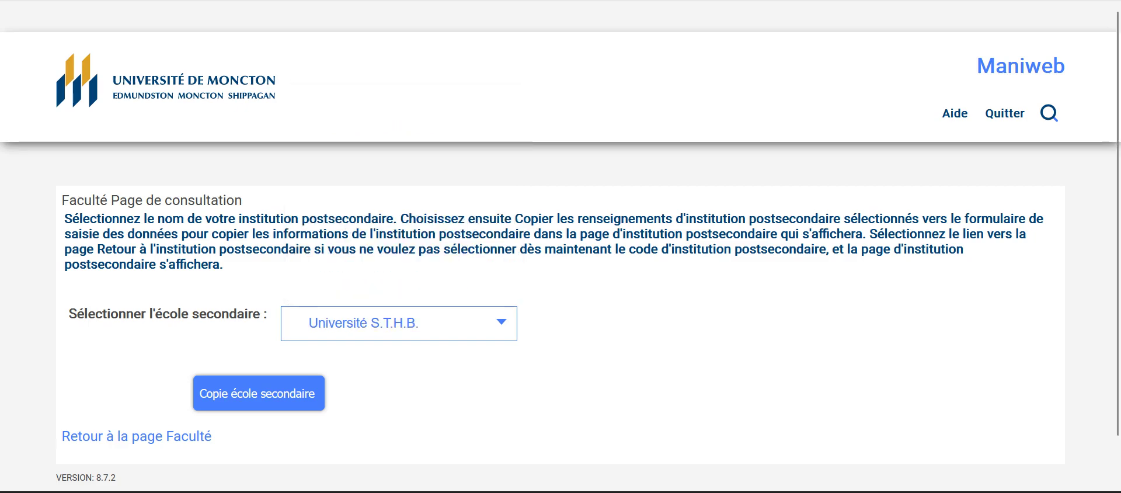
scroll(256, 350, "down", 1)
left_click(259, 346)
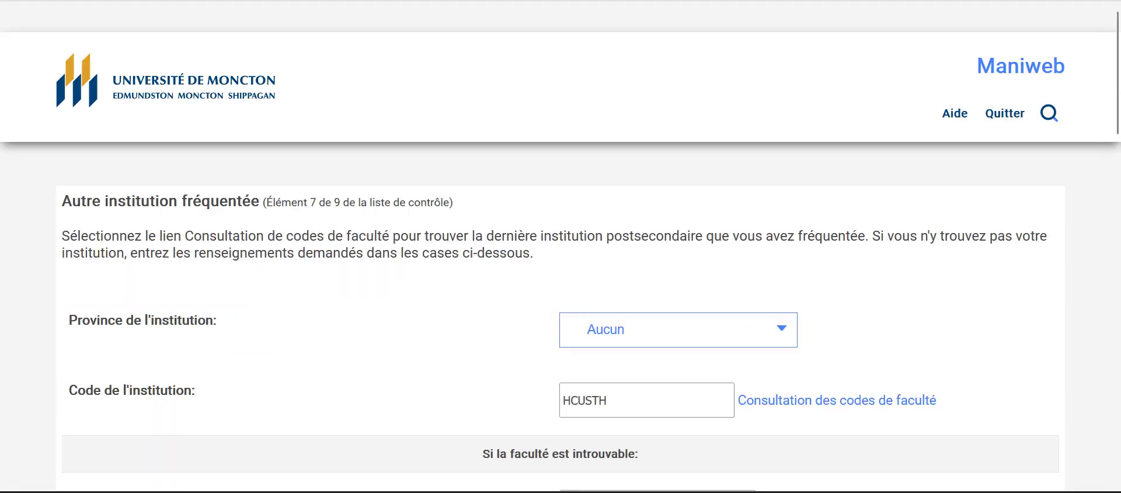
Step: Set the attendance start date to Octobre 05, 2019
scroll(560, 245, "down", 5)
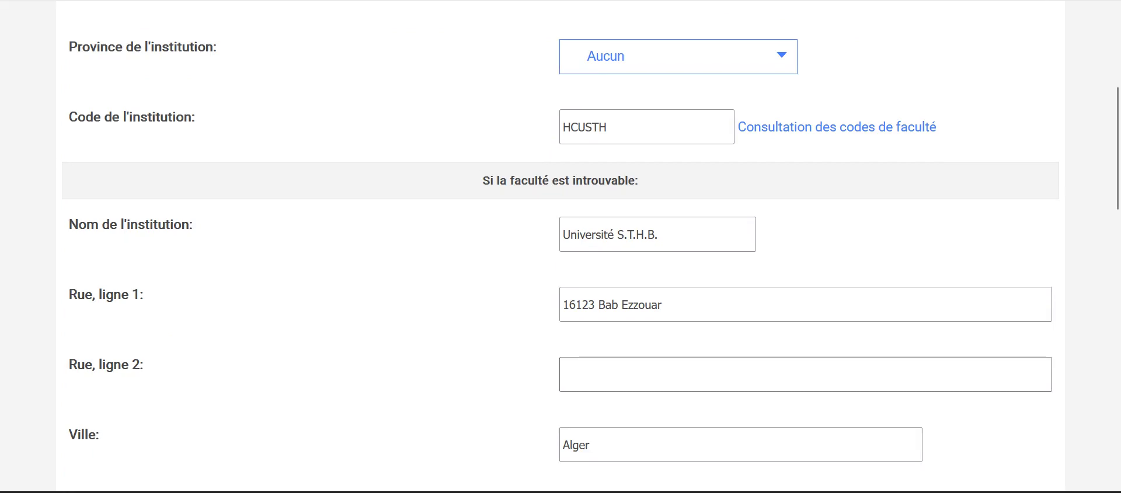
left_click(563, 374)
scroll(561, 246, "down", 5)
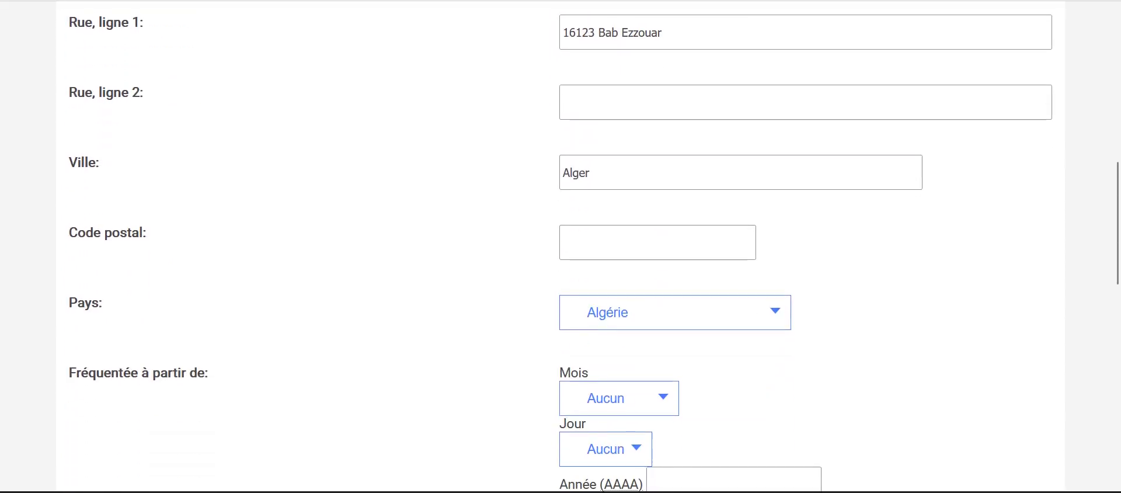
scroll(560, 245, "up", 4)
scroll(561, 245, "down", 4)
scroll(560, 246, "up", 7)
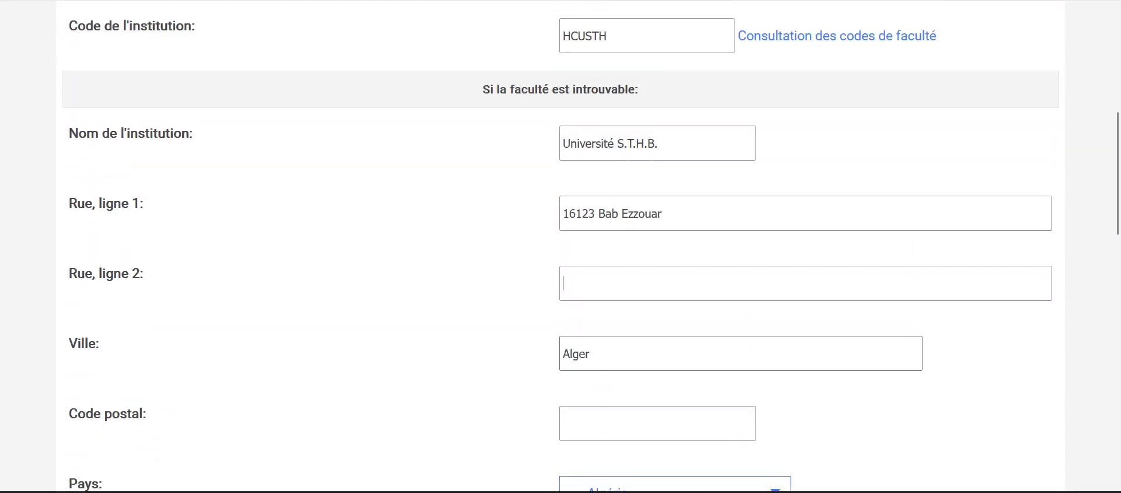
scroll(561, 246, "down", 4)
scroll(560, 245, "down", 5)
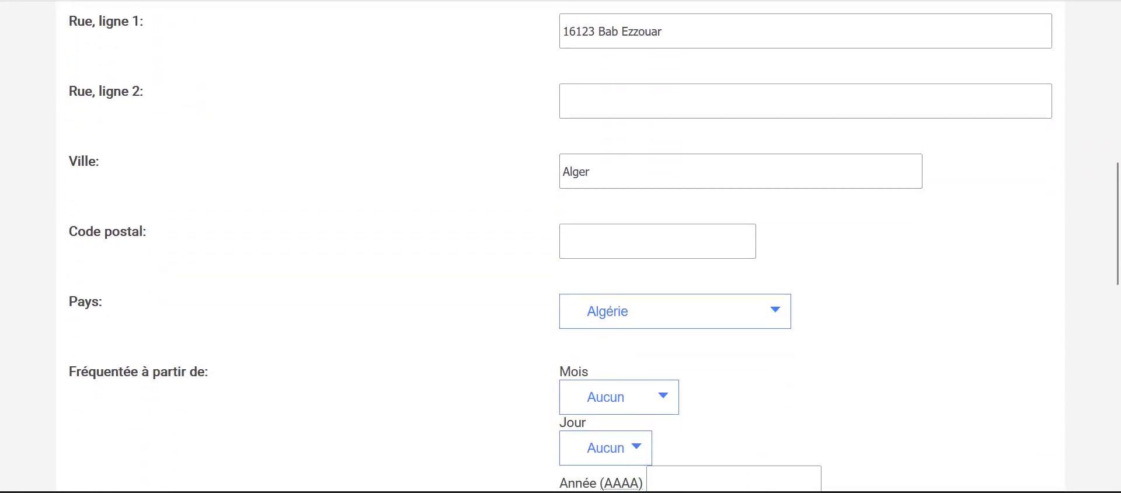
left_click(619, 306)
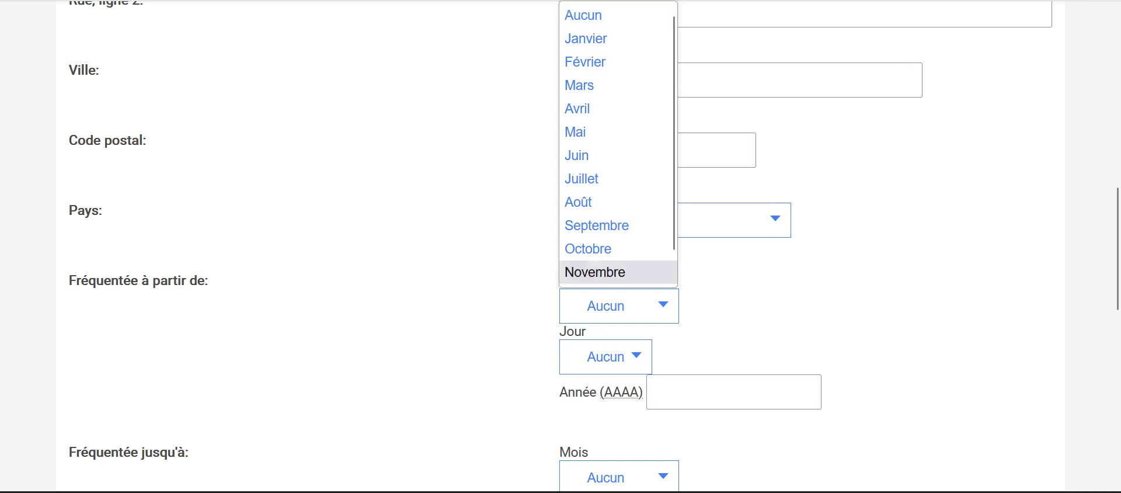
left_click(613, 179)
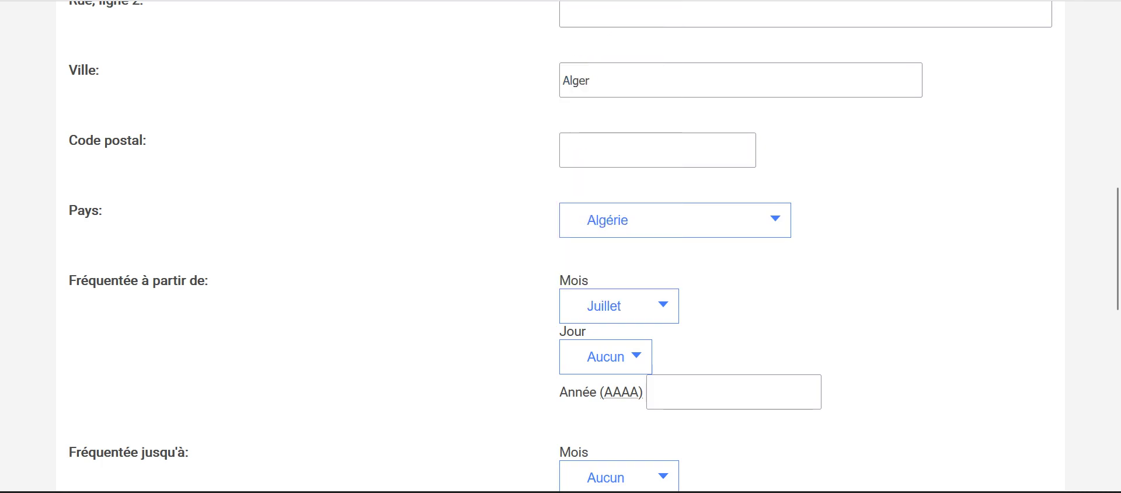
left_click(619, 306)
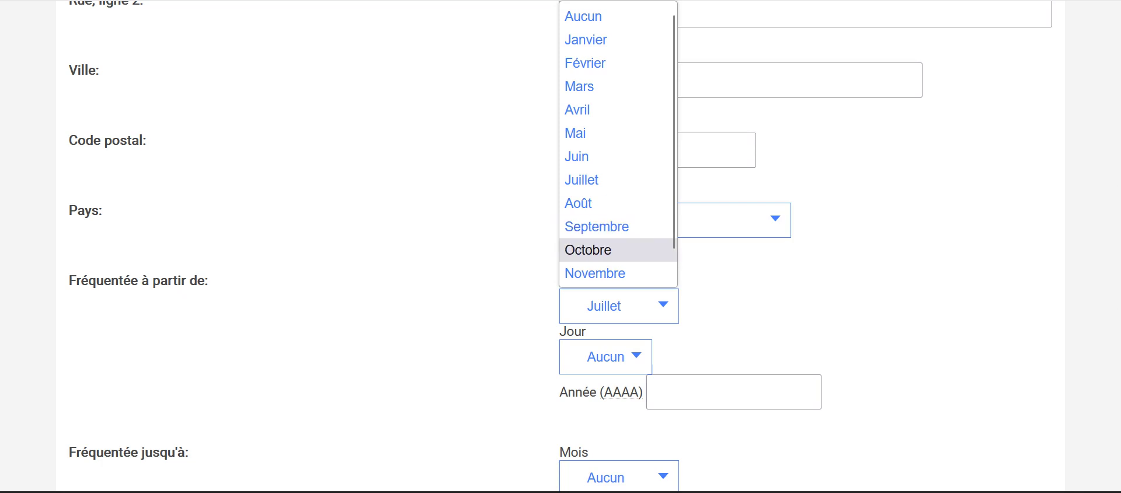
left_click(590, 250)
left_click(606, 356)
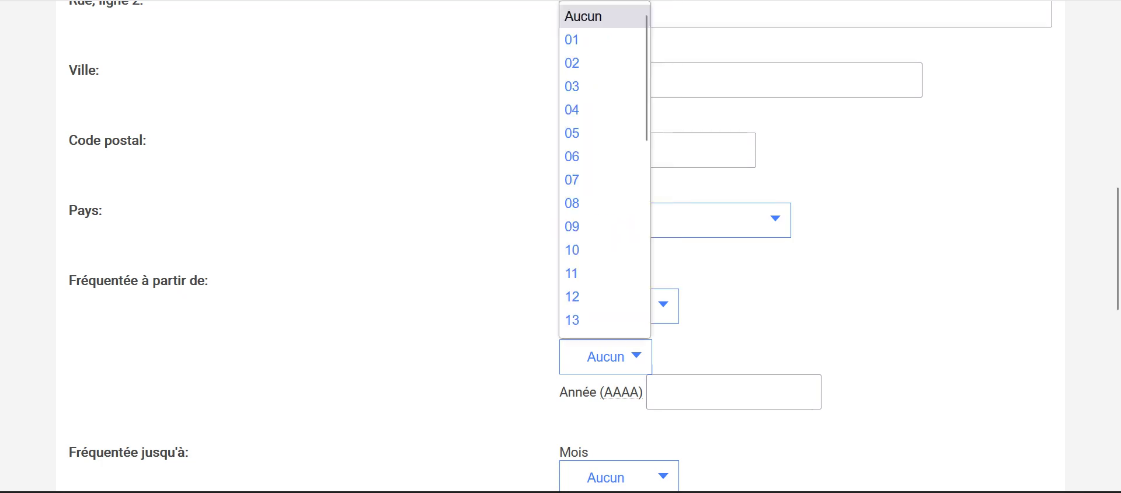
left_click(601, 134)
scroll(561, 245, "down", 3)
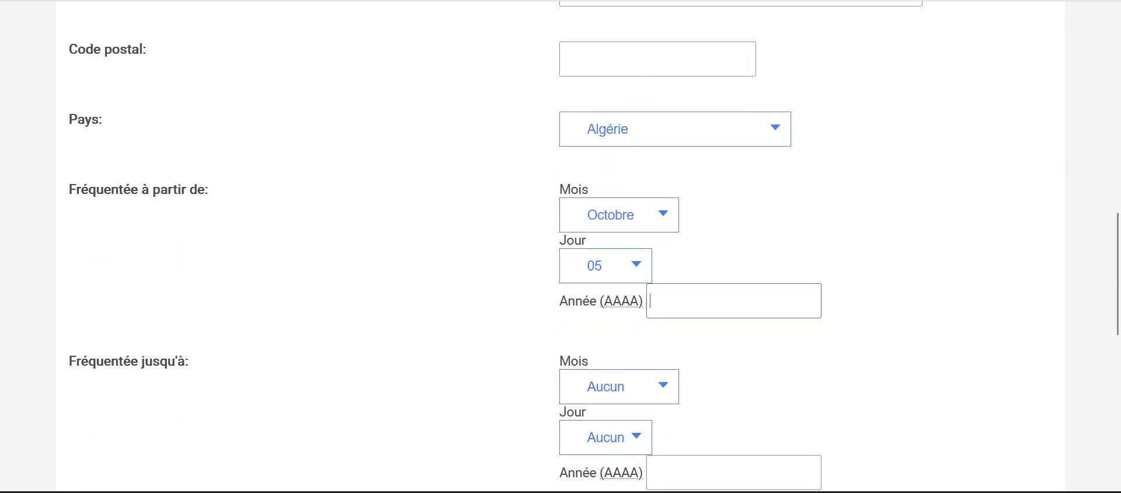
type("2019")
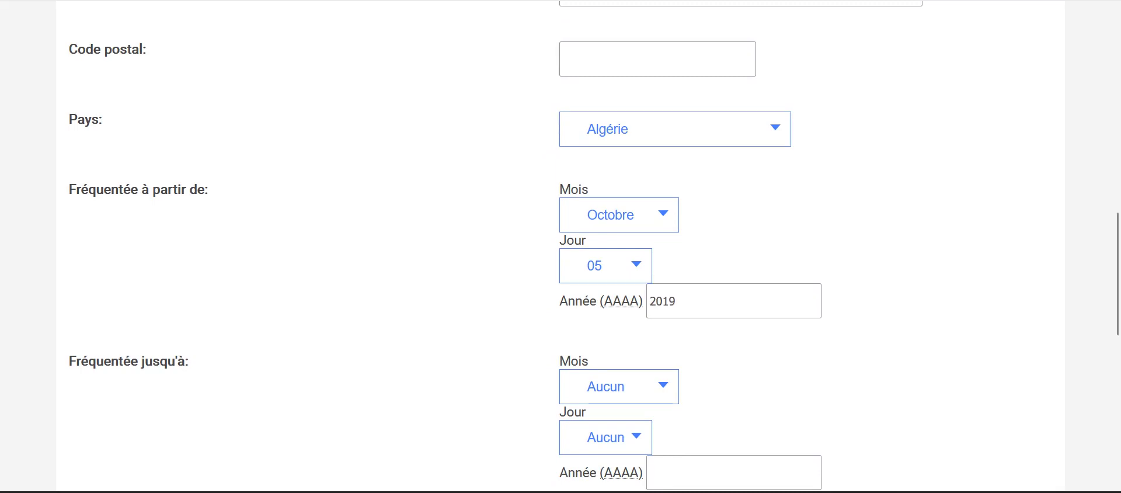
Step: Set the attendance end date to Septembre 10, 2022
left_click(619, 386)
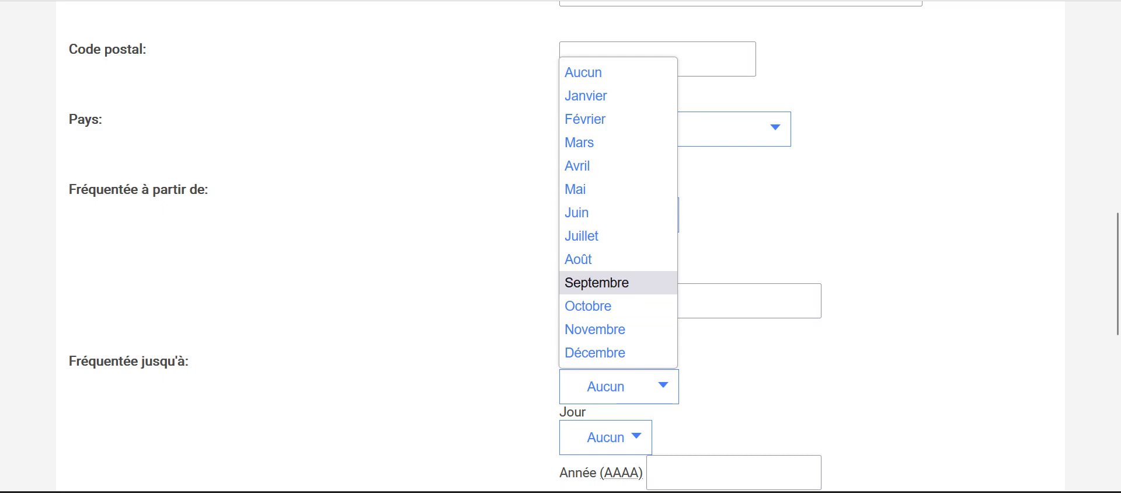
key("Return")
scroll(561, 246, "down", 2)
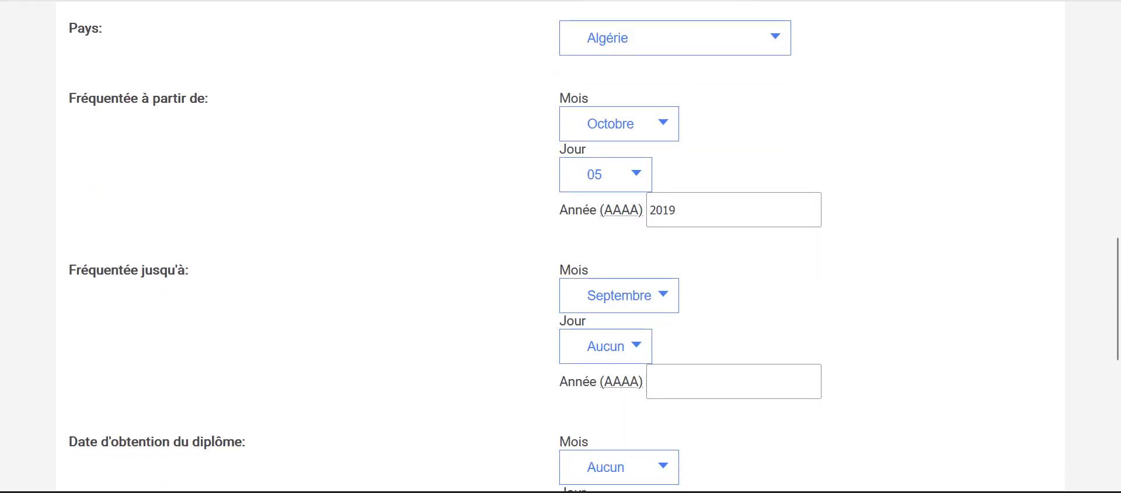
key("Tab")
key("space")
key("1")
key("0")
key("Return")
key("Tab")
type("2022")
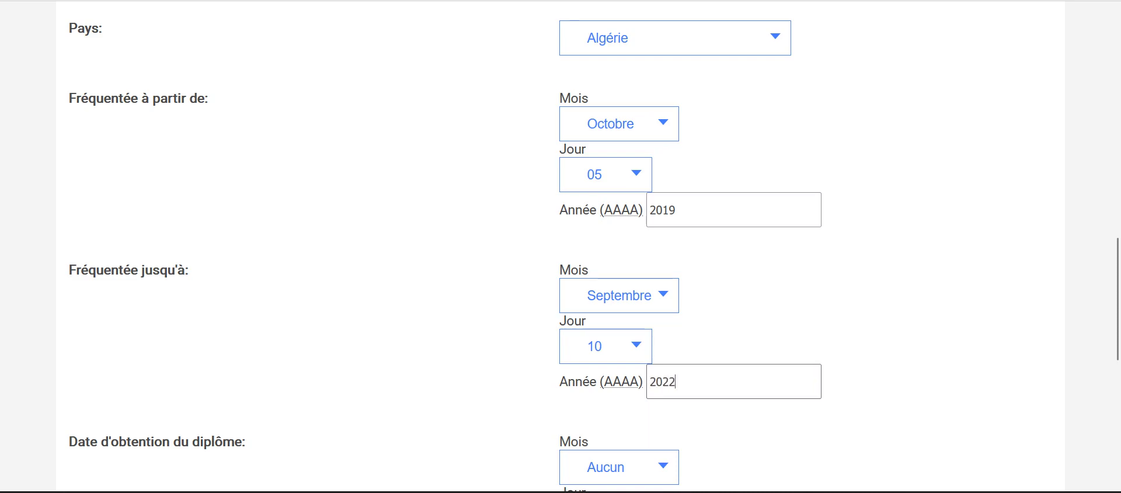
scroll(561, 246, "down", 3)
Step: Set the diploma date to Septembre 13, 2022
key("Tab")
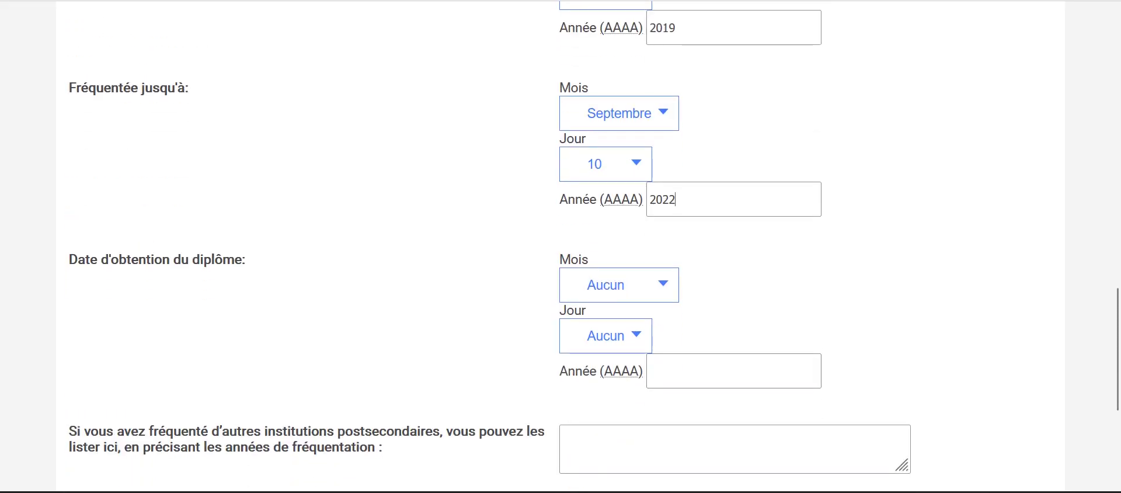
key("space")
key("s")
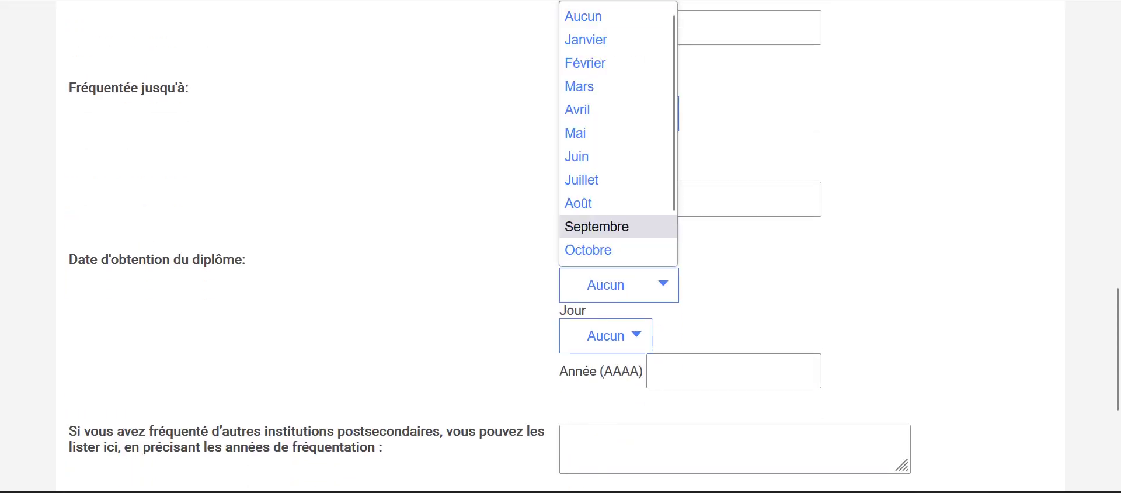
key("Return")
key("Tab")
key("space")
key("1")
key("3")
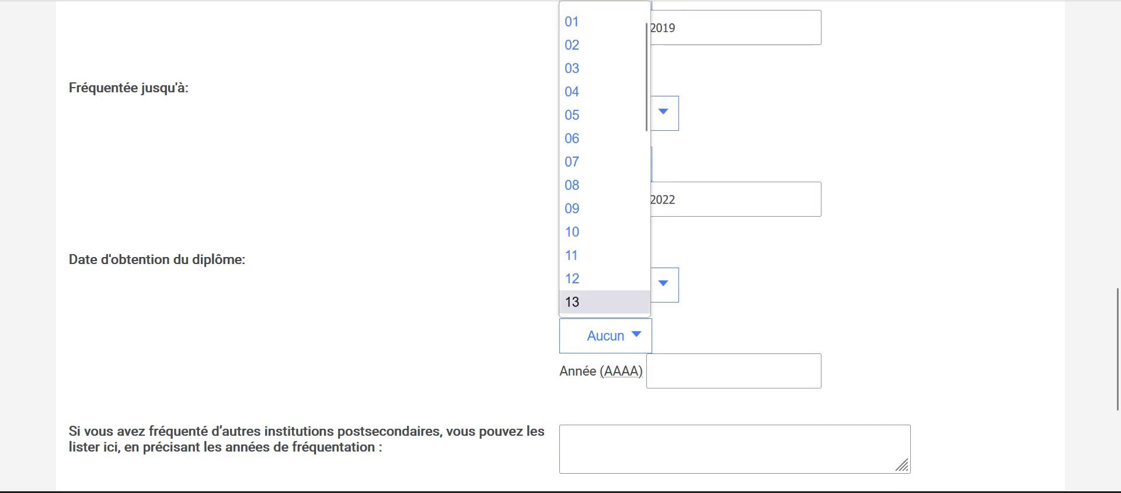
key("Return")
key("Tab")
type("2022")
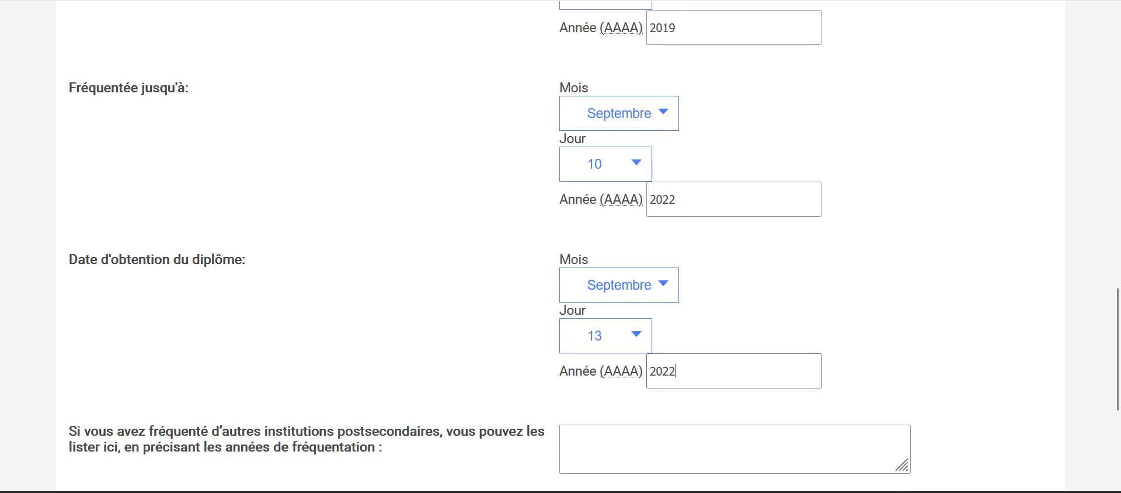
Step: Answer Oui for postsecondary studies in French and save the form
key("Tab")
scroll(560, 245, "down", 2)
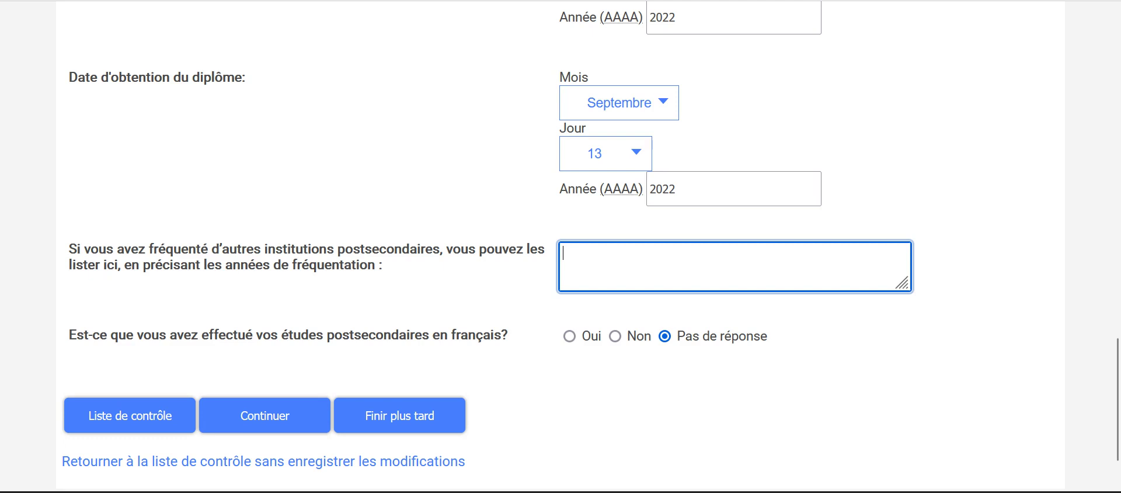
left_click(569, 336)
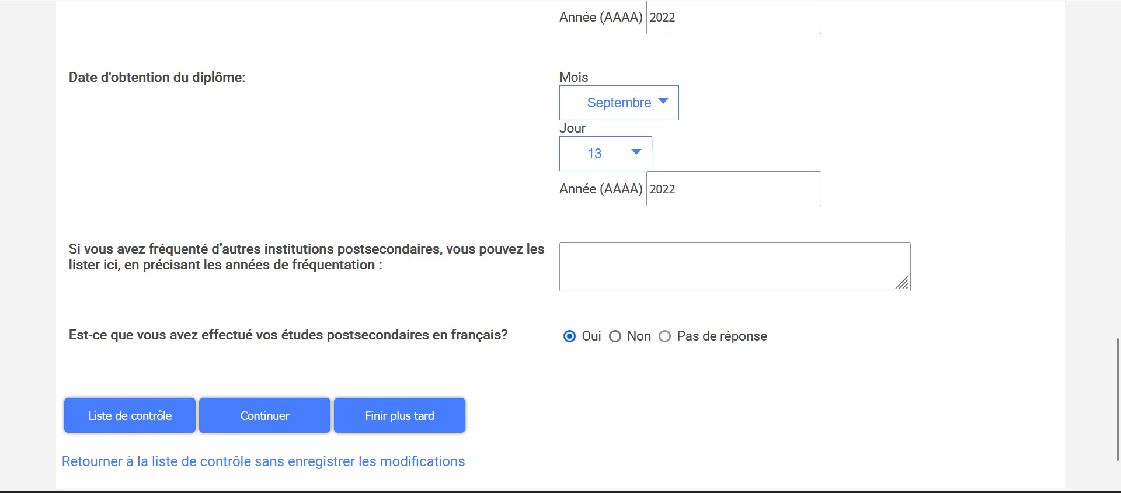
key("Right")
key("Left")
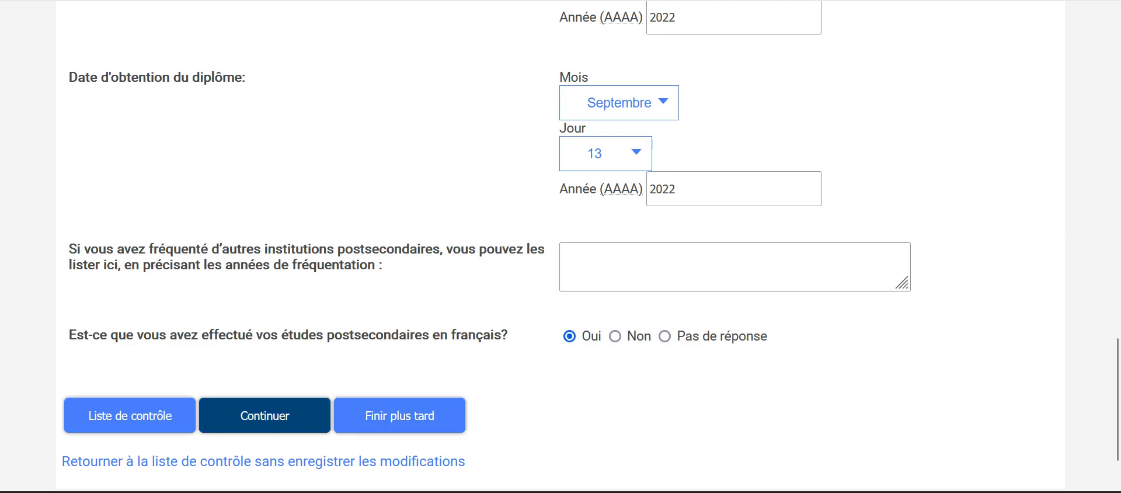
key("Return")
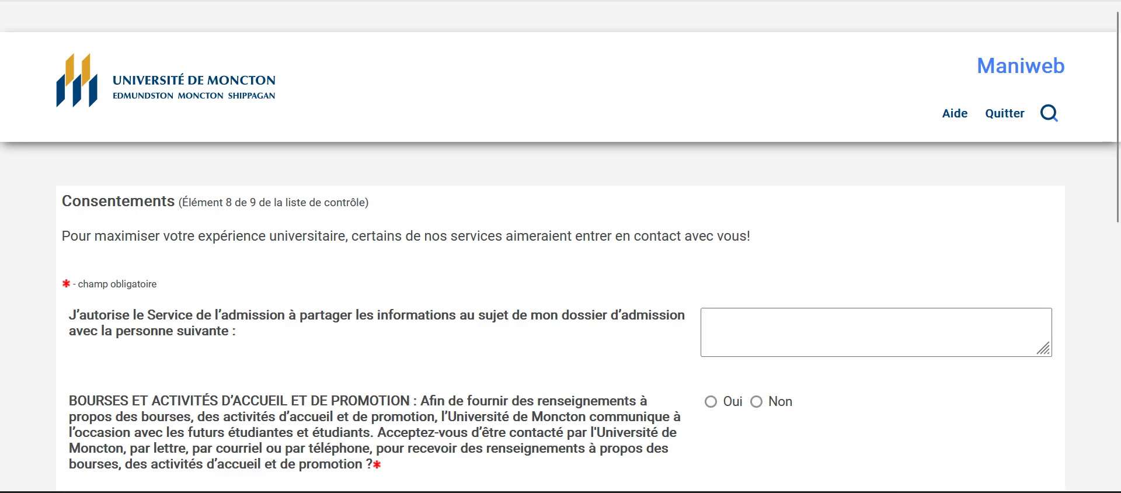
Step: Answer Oui to the scholarship contact, survey and campus housing consent questions
scroll(561, 247, "down", 2)
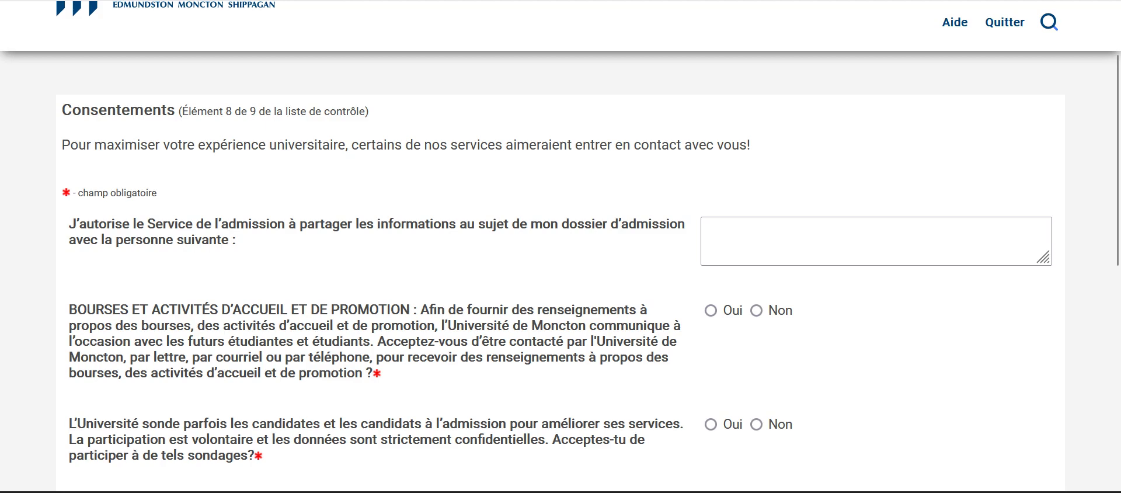
left_click(711, 310)
scroll(711, 310, "down", 3)
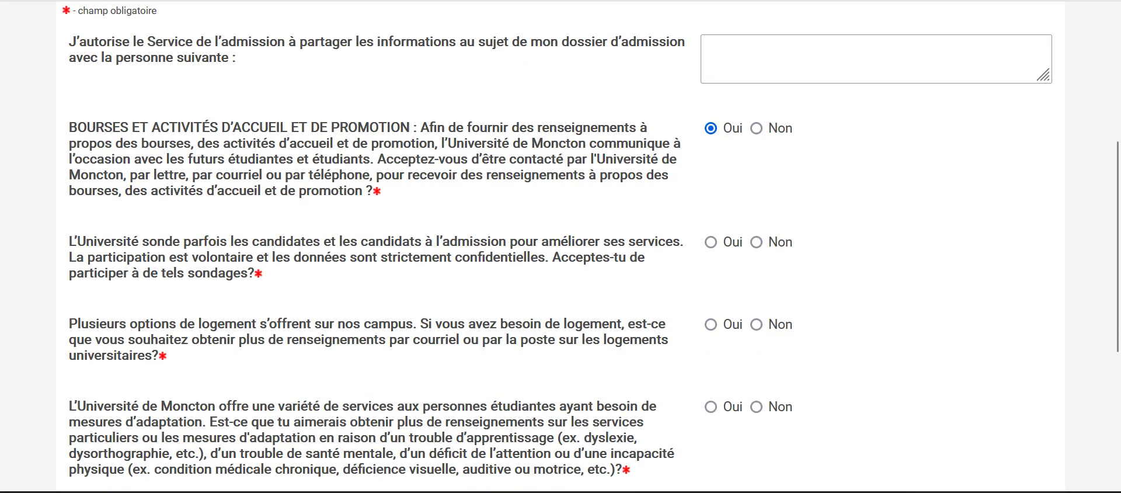
left_click(711, 242)
left_click(710, 324)
Step: Answer Oui to the adaptation services and coop option questions and save the consents
scroll(711, 324, "down", 2)
left_click(710, 315)
scroll(711, 316, "down", 2)
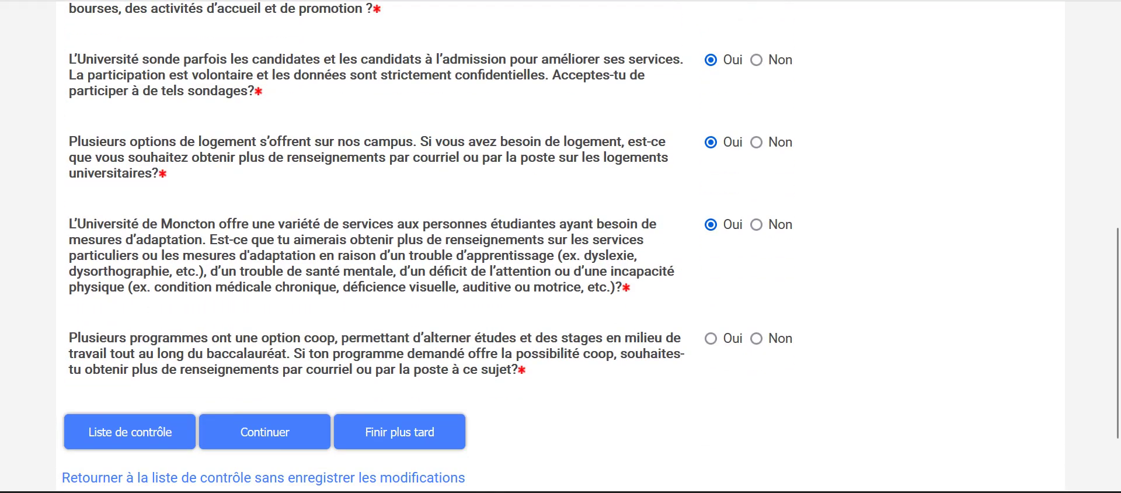
left_click(710, 338)
left_click(264, 432)
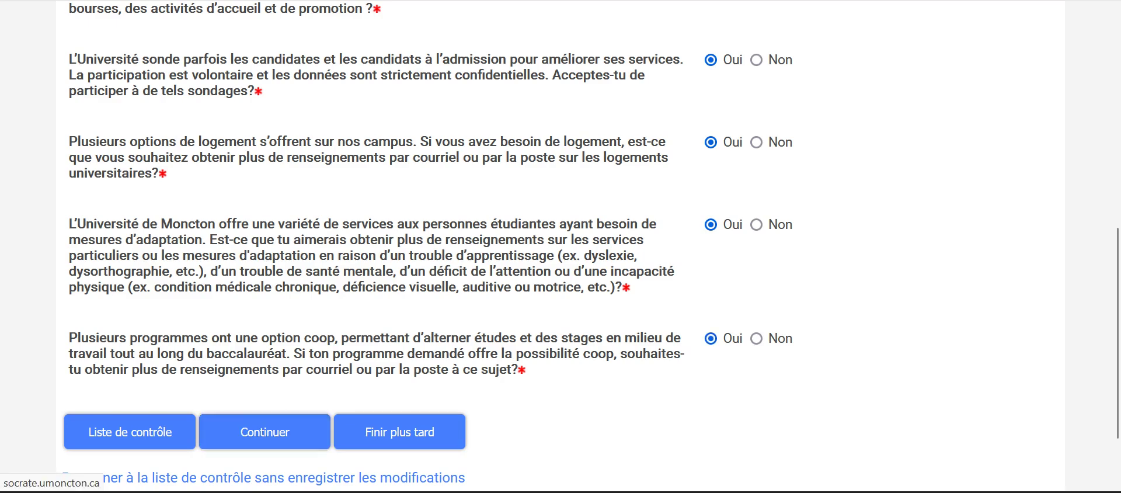
scroll(265, 432, "down", 2)
left_click(544, 257)
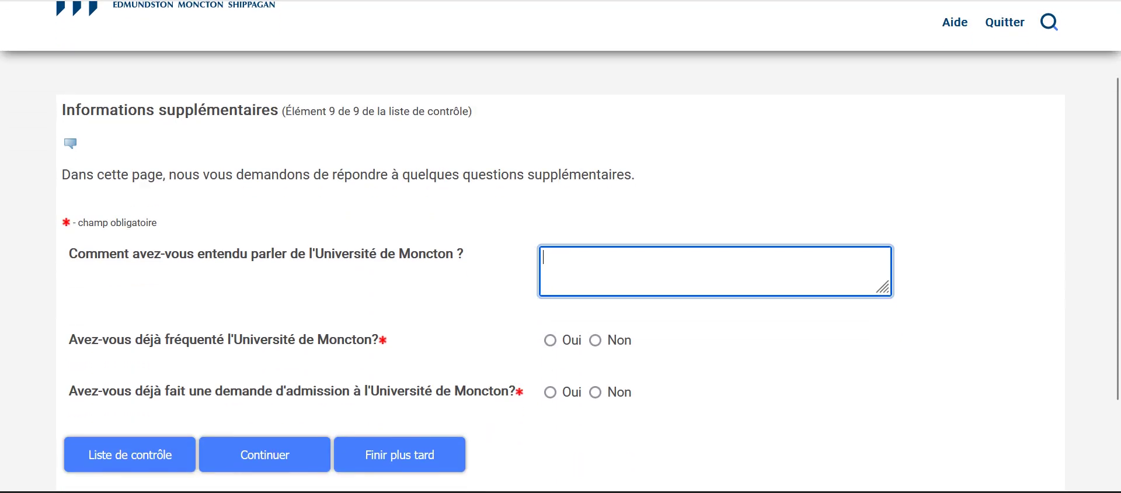
Step: Enter 'SUR INTERNET' as the referral source, answer Non to prior attendance and application
type("SUR INTERNET")
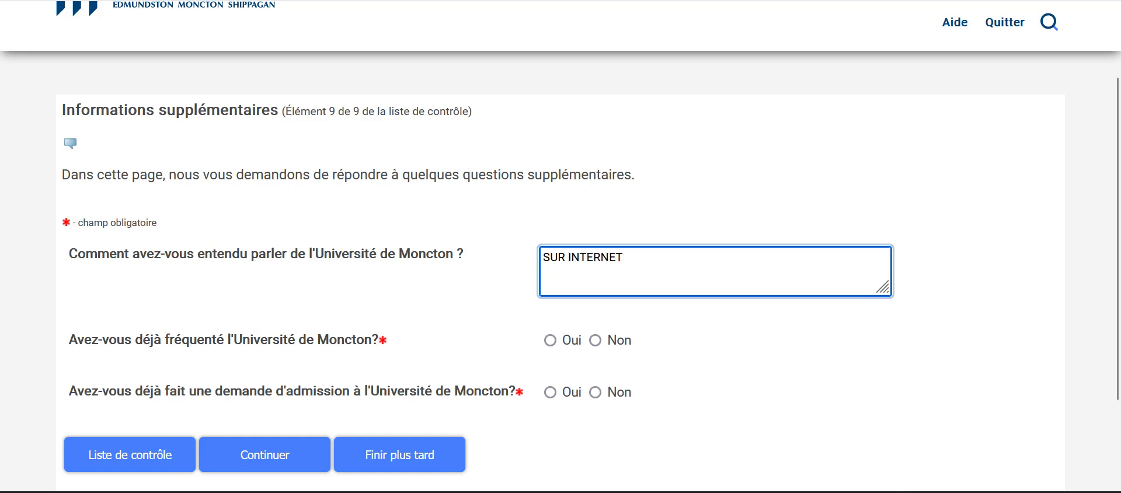
left_click(595, 340)
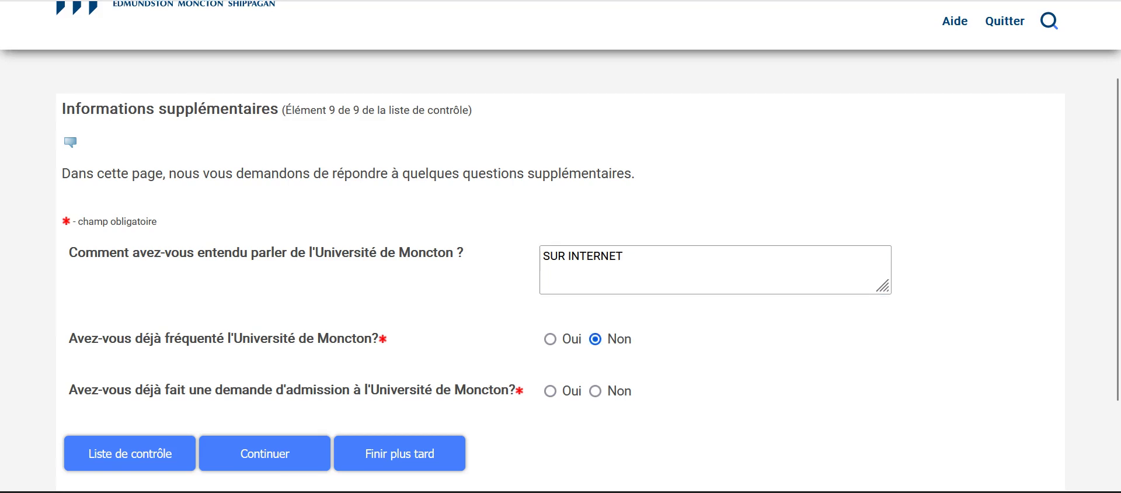
scroll(560, 292, "down", 2)
left_click(595, 301)
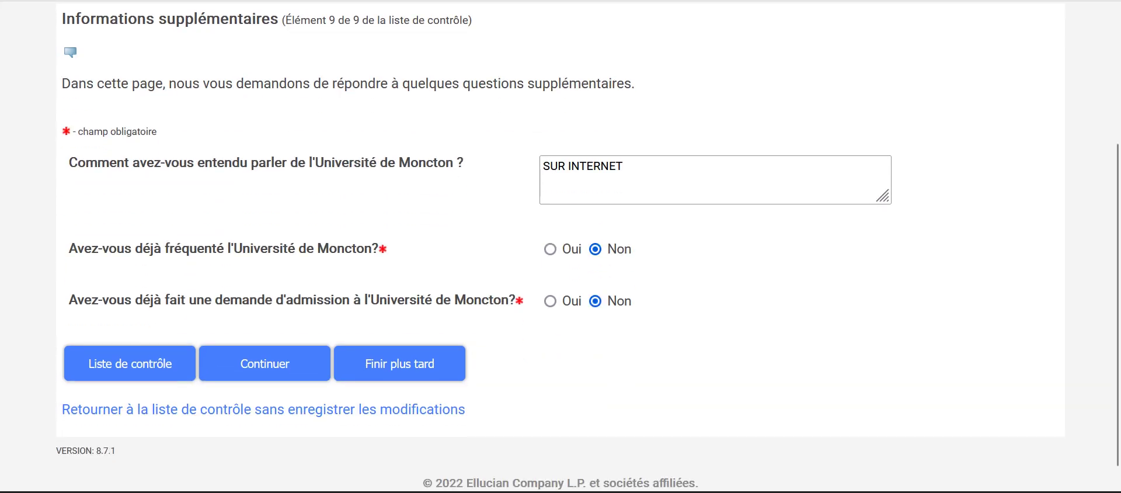
left_click(264, 364)
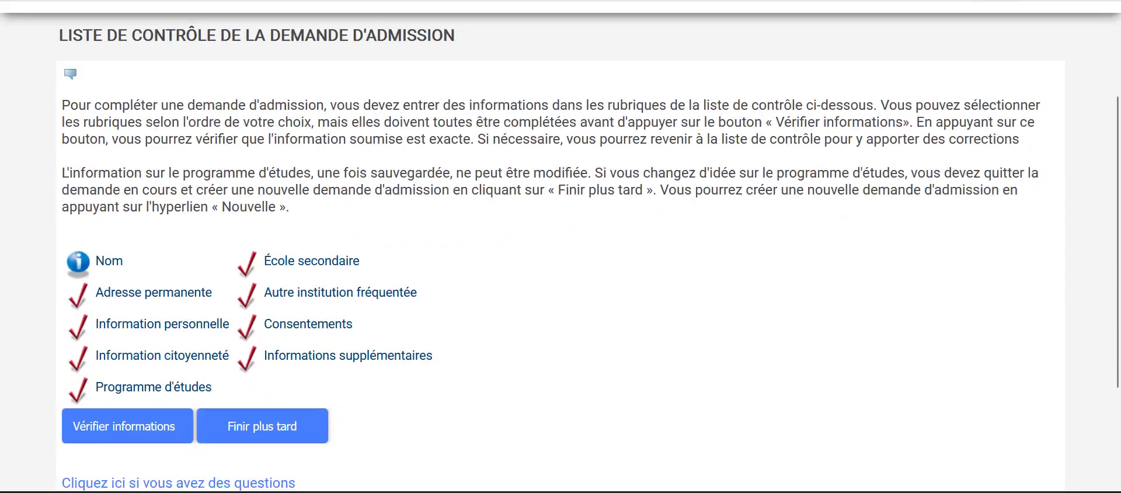
Step: Fill in the birth surname in the checklist's Nom section and save it
scroll(561, 245, "down", 3)
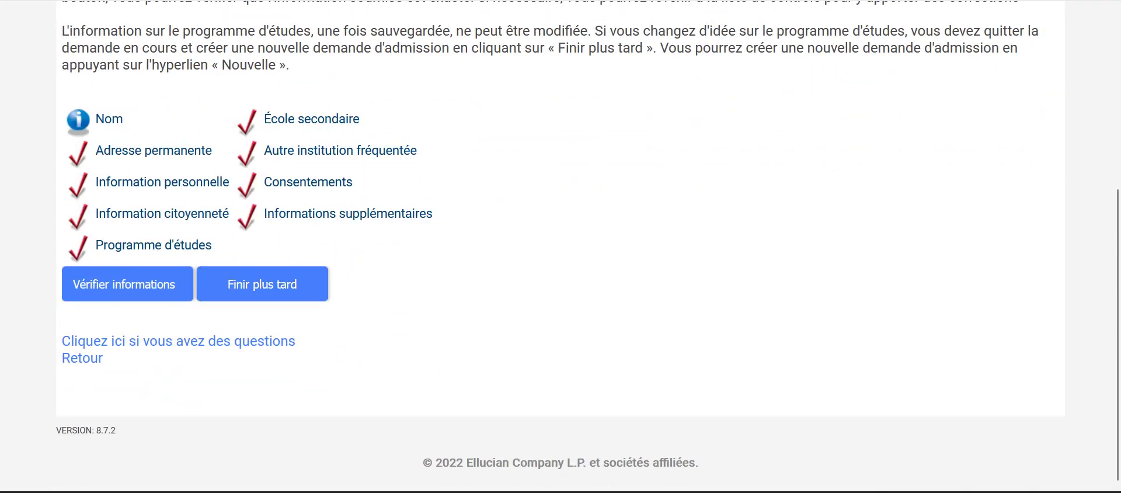
left_click(127, 284)
scroll(561, 245, "down", 5)
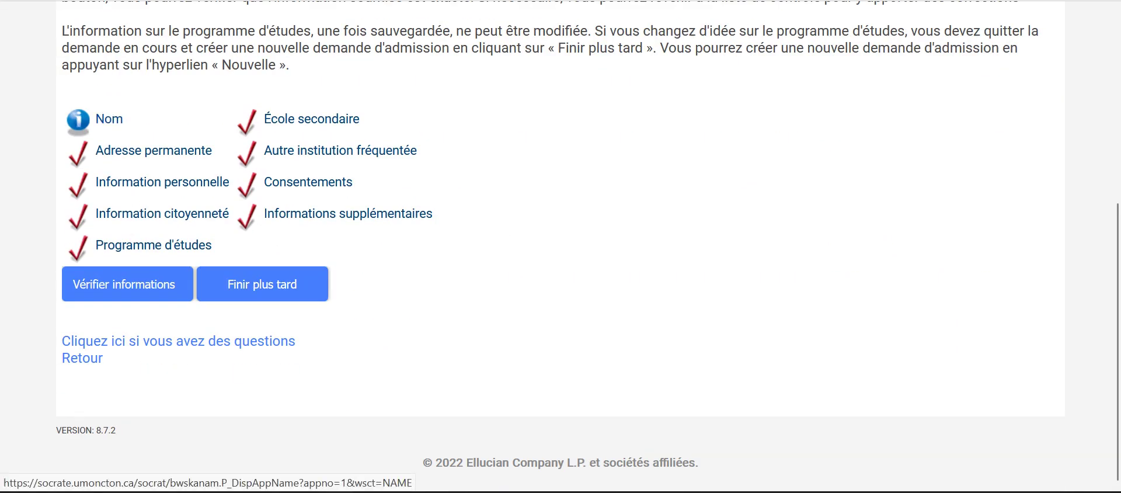
left_click(109, 118)
scroll(109, 119, "down", 4)
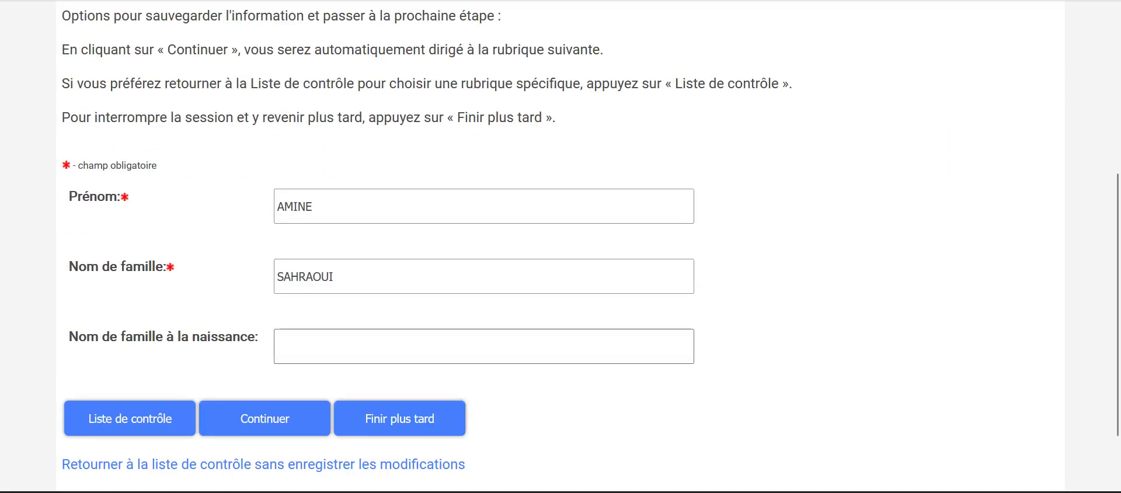
type("SAHRAOUI")
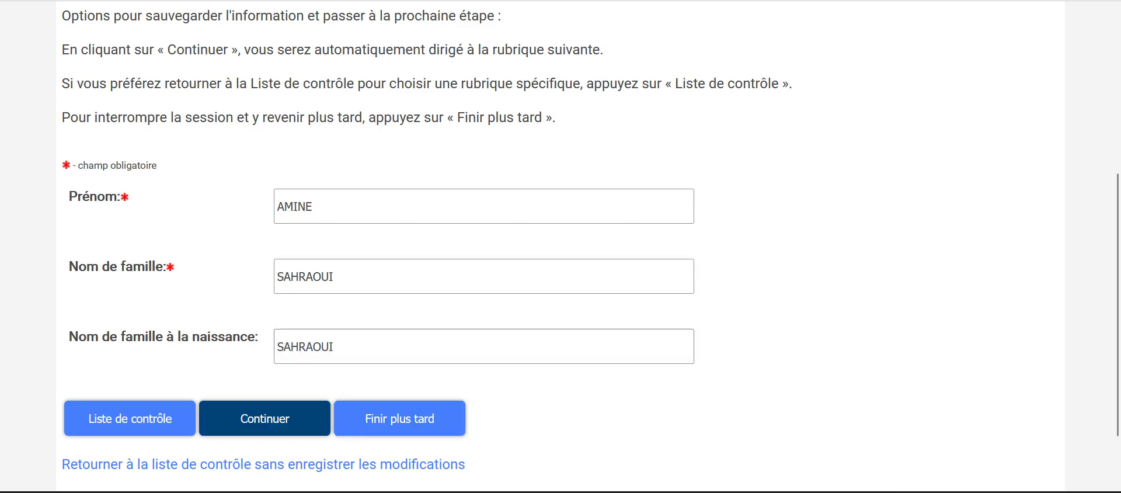
left_click(265, 418)
Step: Return to the completed checklist and send the application for verification
scroll(561, 245, "down", 9)
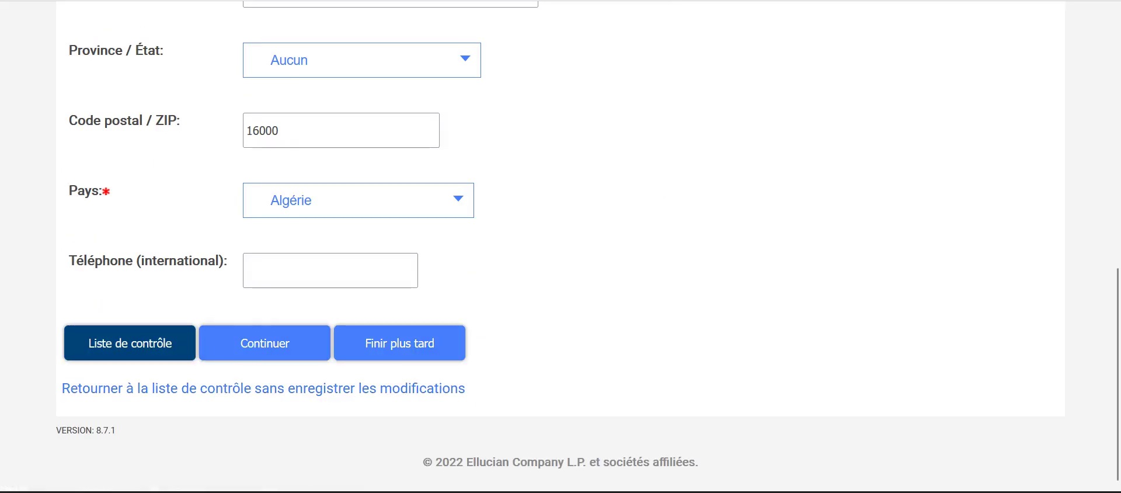
left_click(129, 343)
scroll(130, 342, "down", 5)
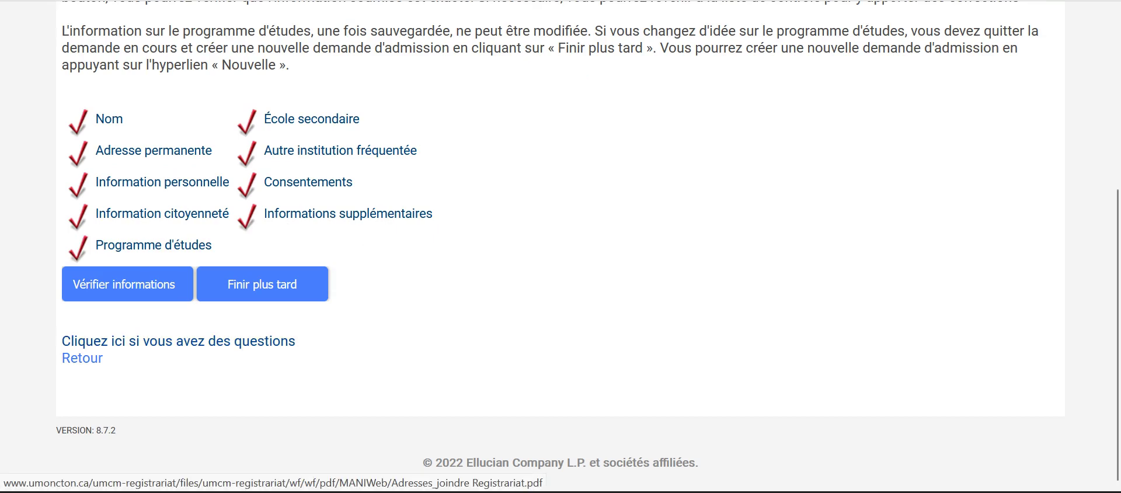
scroll(127, 375, "up", 2)
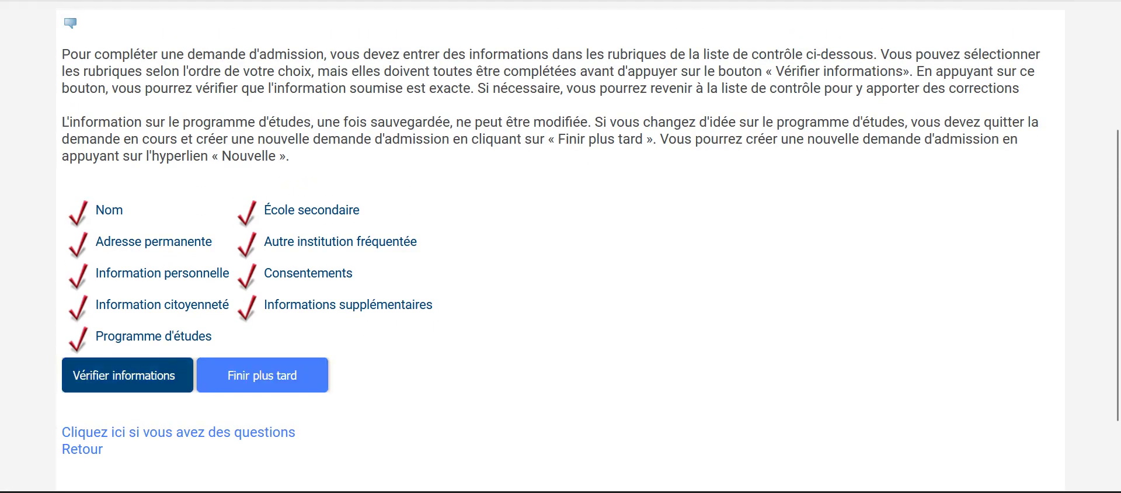
scroll(127, 375, "up", 3)
scroll(127, 375, "down", 4)
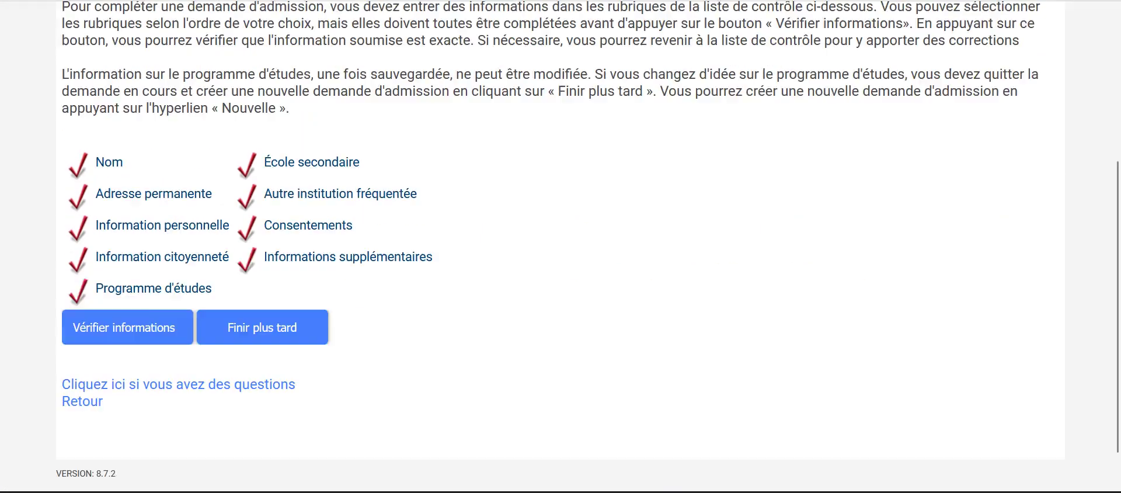
scroll(128, 375, "up", 4)
scroll(127, 375, "down", 4)
left_click(127, 375)
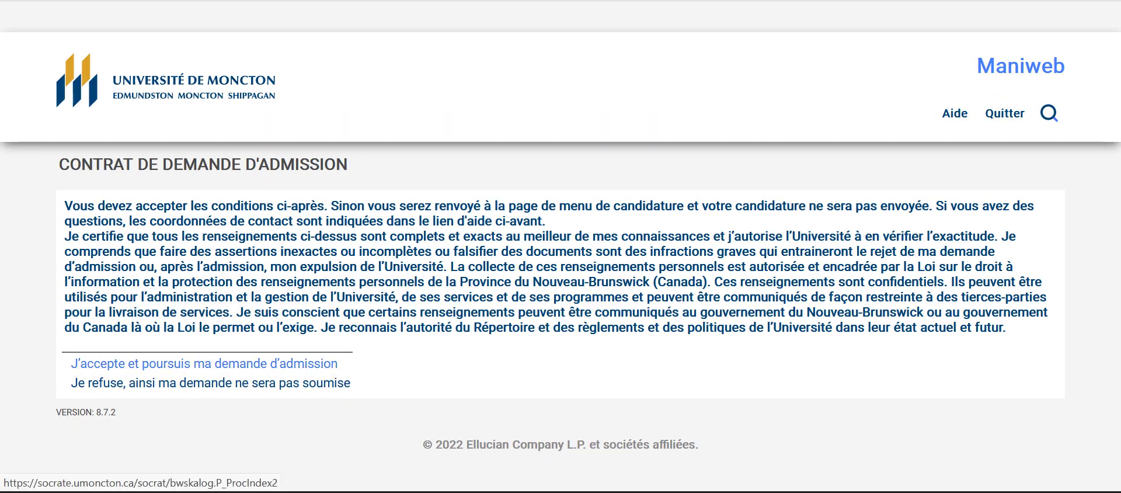
Step: Accept the admission contract and review the Sommaire de la demande summary page
left_click(205, 363)
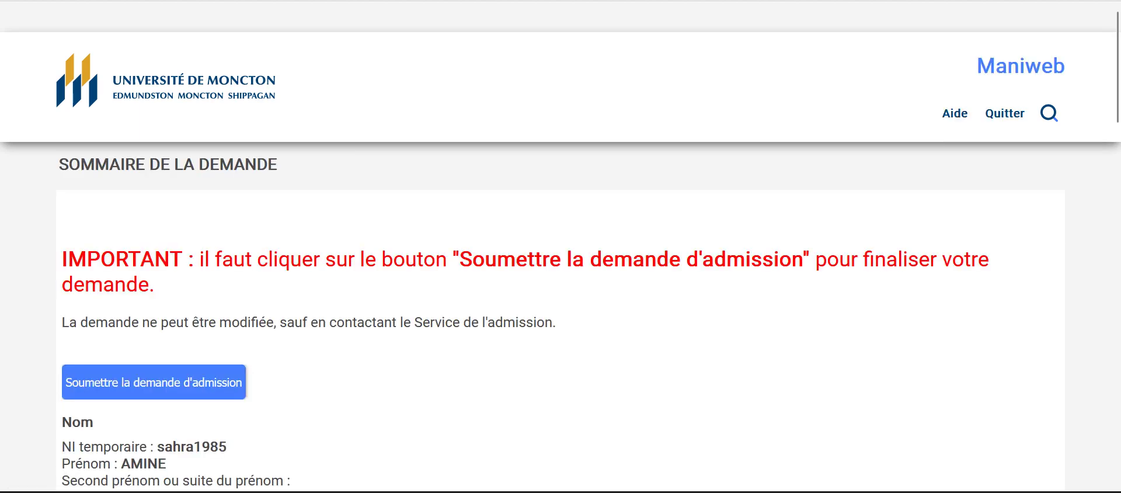
scroll(153, 382, "down", 2)
scroll(154, 382, "up", 2)
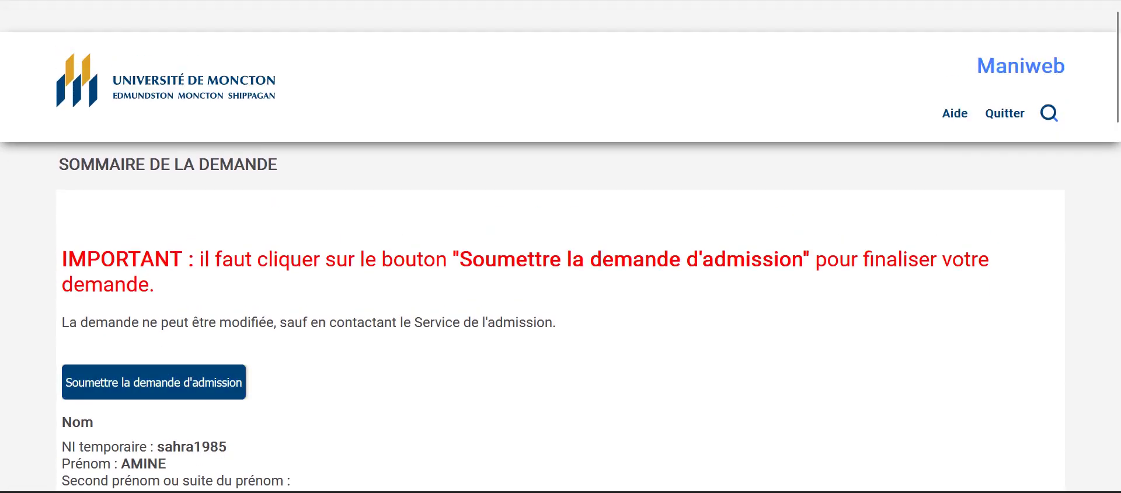
scroll(154, 382, "down", 15)
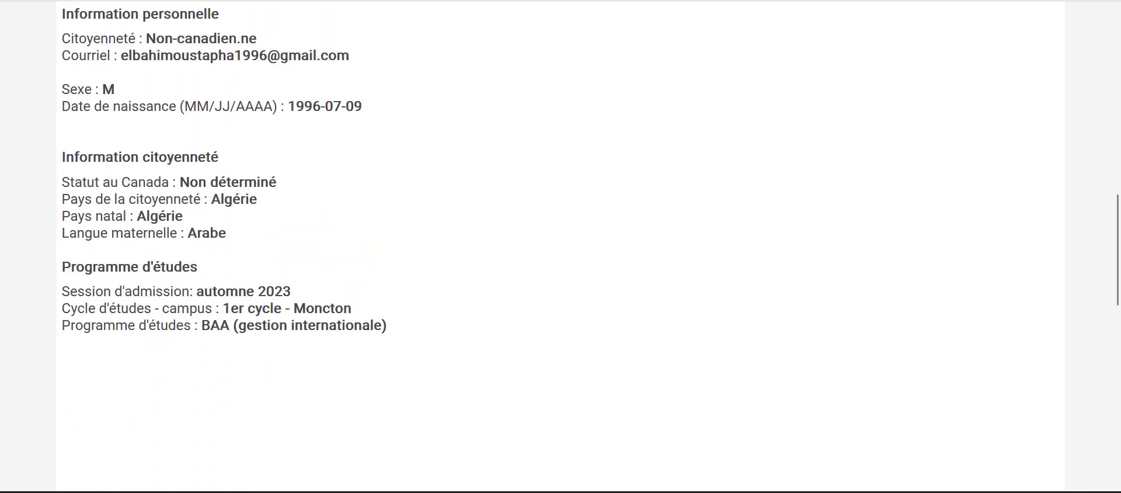
scroll(153, 382, "up", 1)
scroll(154, 382, "down", 11)
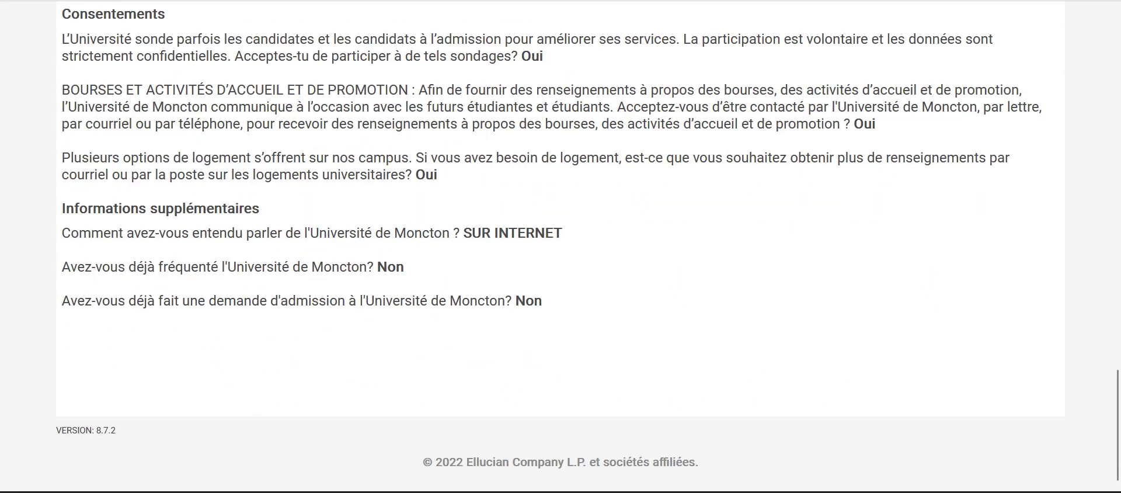
scroll(153, 382, "up", 7)
scroll(561, 246, "down", 6)
scroll(561, 246, "up", 8)
scroll(561, 246, "up", 12)
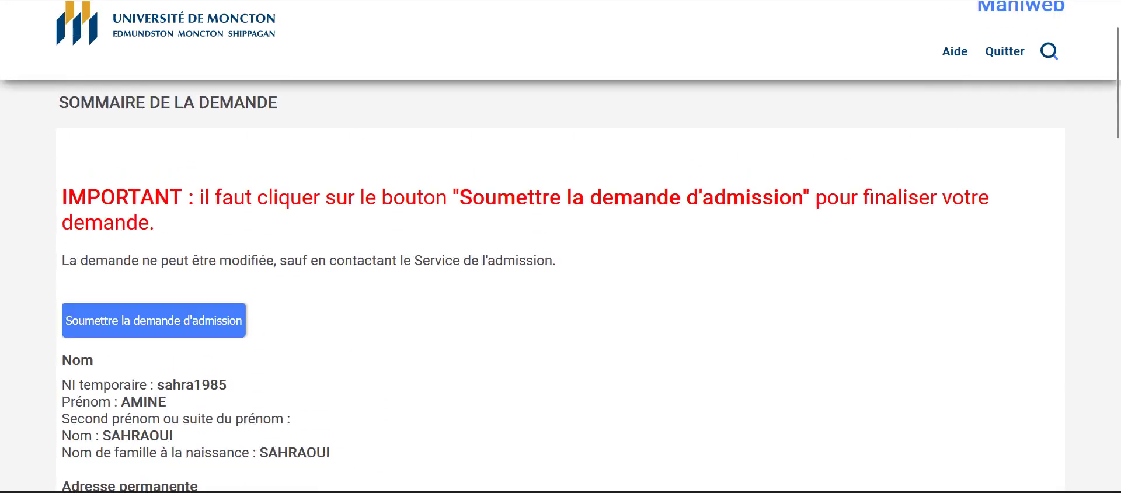
scroll(560, 246, "up", 1)
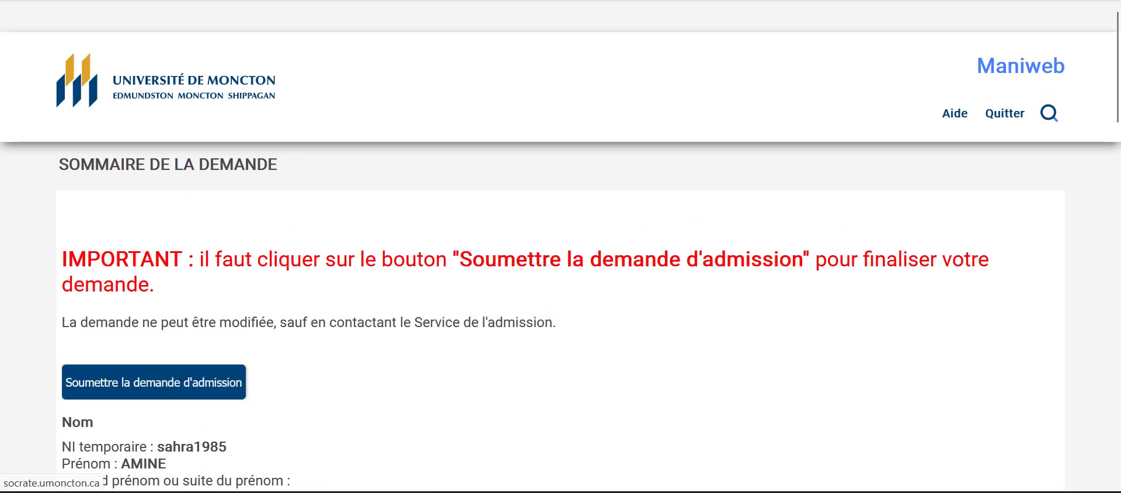
Step: Submit the application and review the menu listing Automne 2023 BAA (gestion internationale) as submitted
left_click(154, 382)
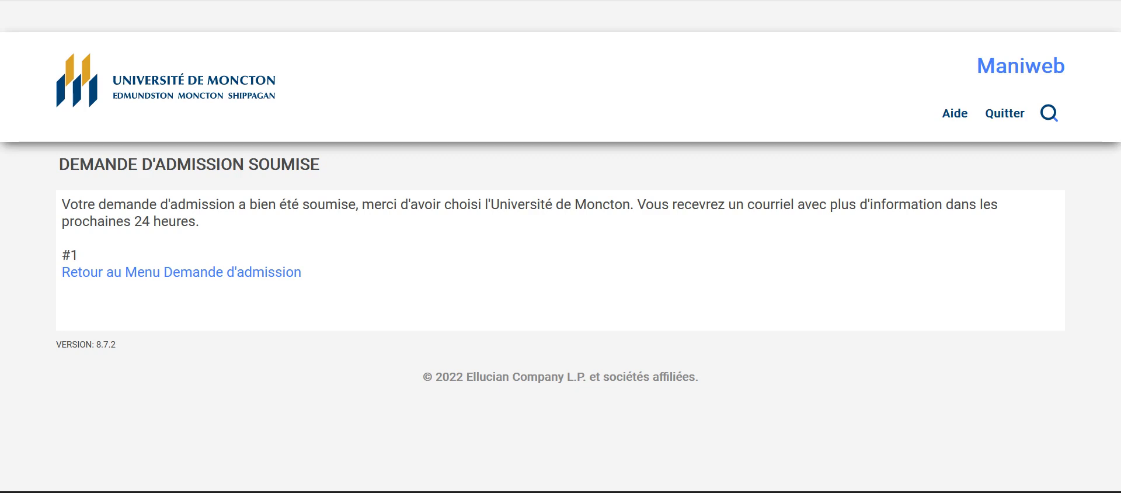
left_click(187, 272)
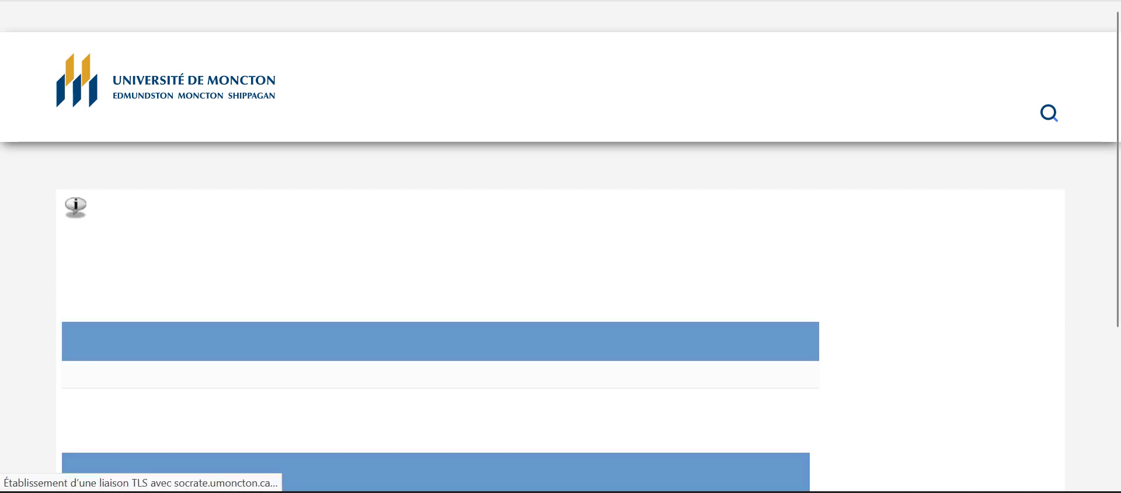
scroll(561, 246, "down", 3)
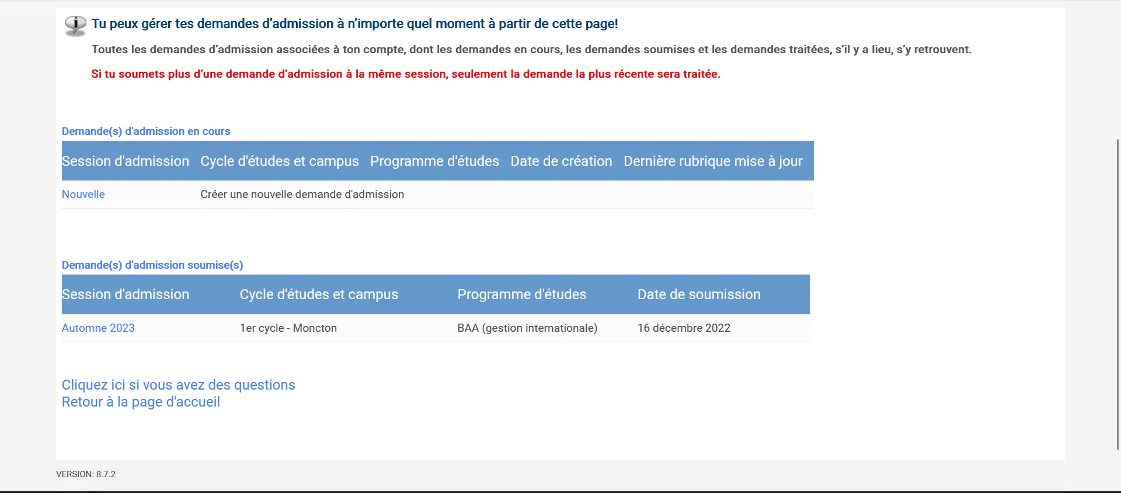
scroll(560, 246, "down", 1)
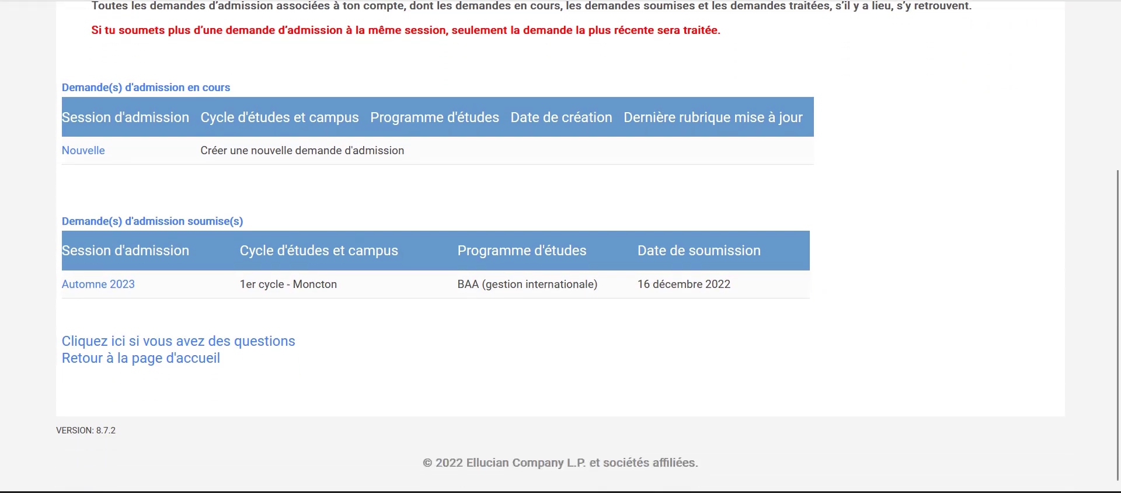
scroll(561, 246, "up", 4)
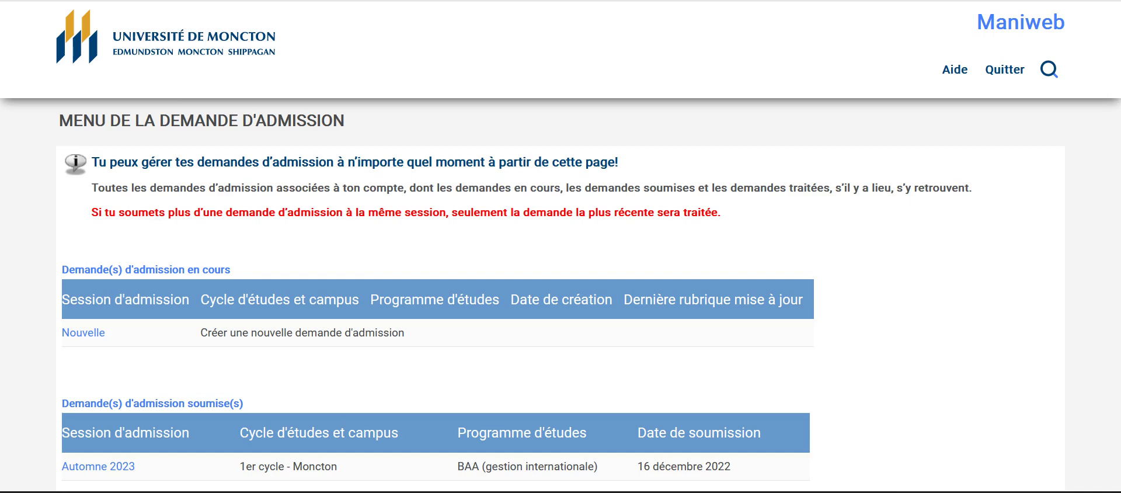
scroll(560, 245, "down", 3)
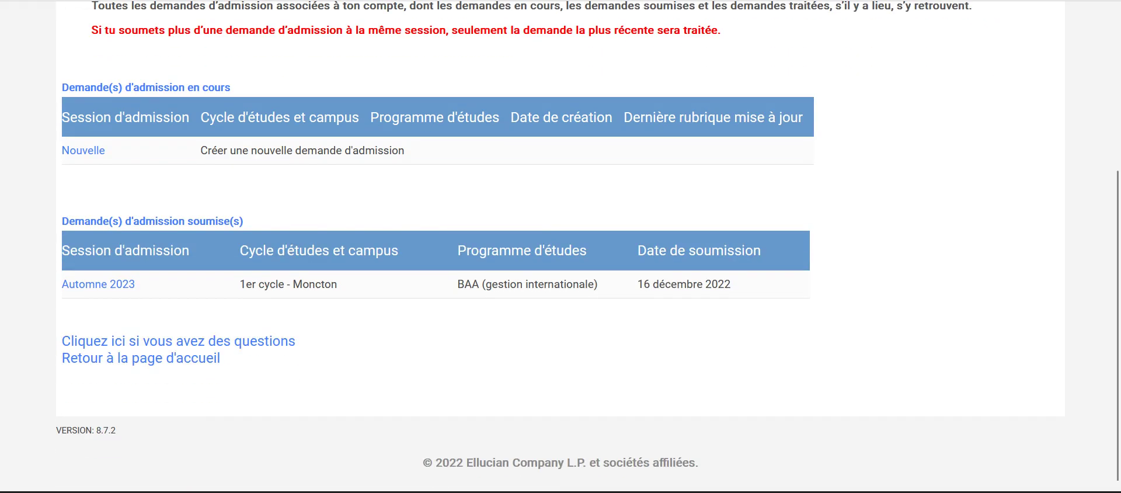
scroll(560, 245, "up", 5)
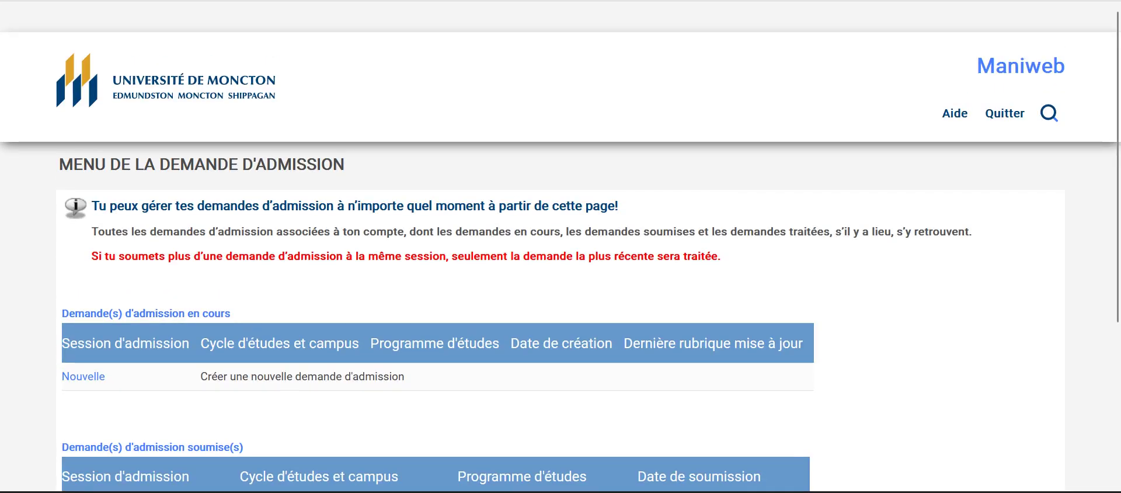
scroll(561, 245, "down", 2)
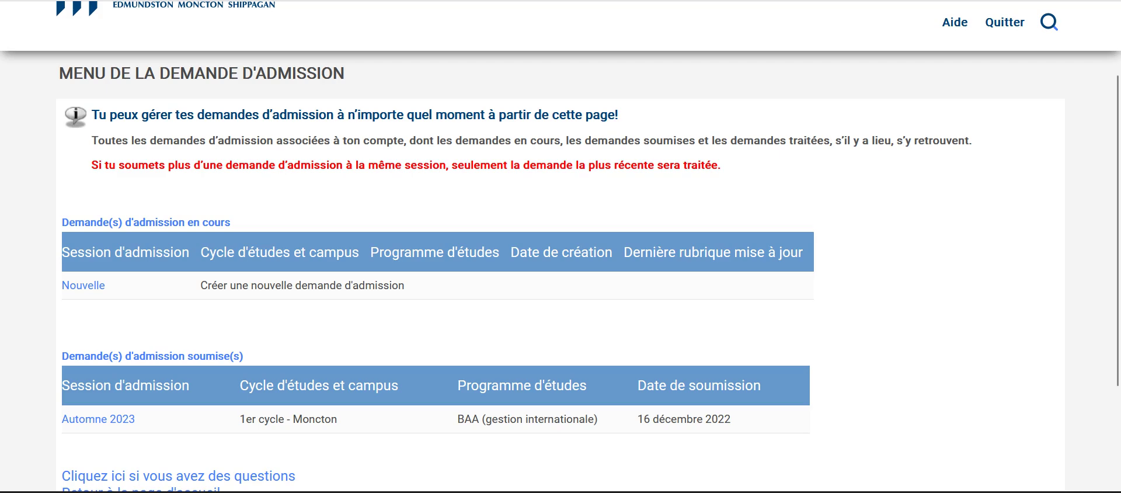
scroll(561, 245, "up", 2)
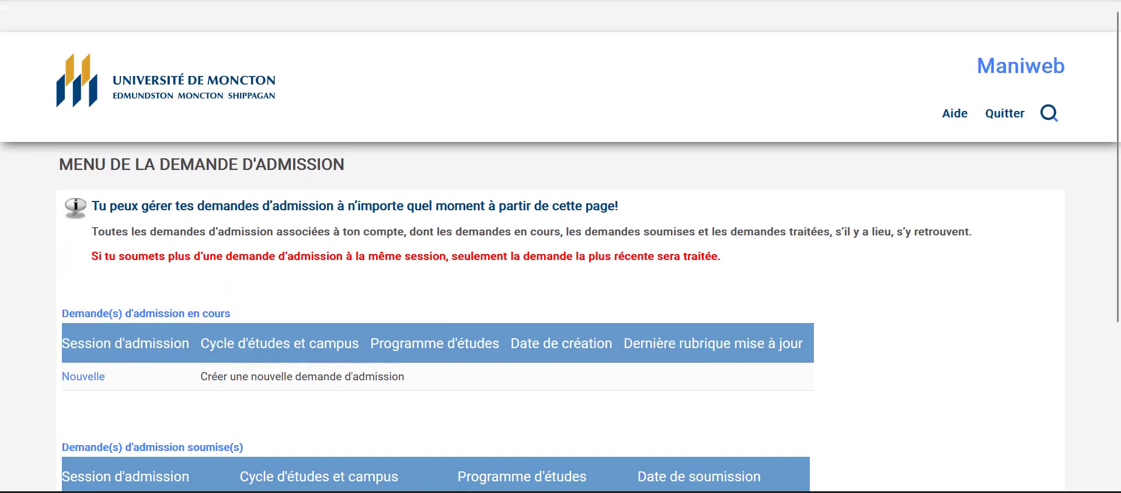